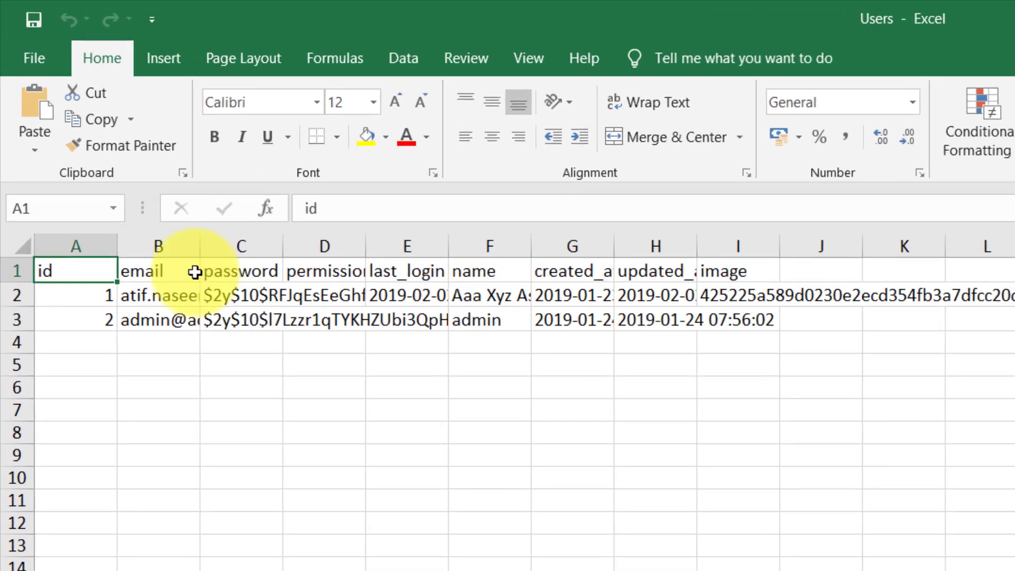
# AutoFit columns A–I to their contents, then narrow column C.
pyautogui.moveTo(76, 246); pyautogui.dragTo(738, 246)
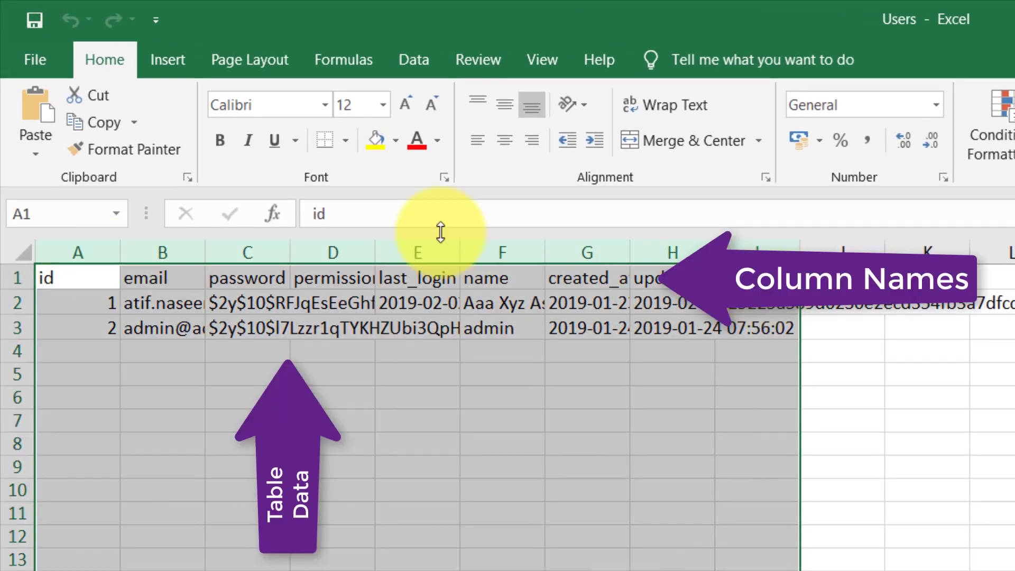
pyautogui.doubleClick(288, 252)
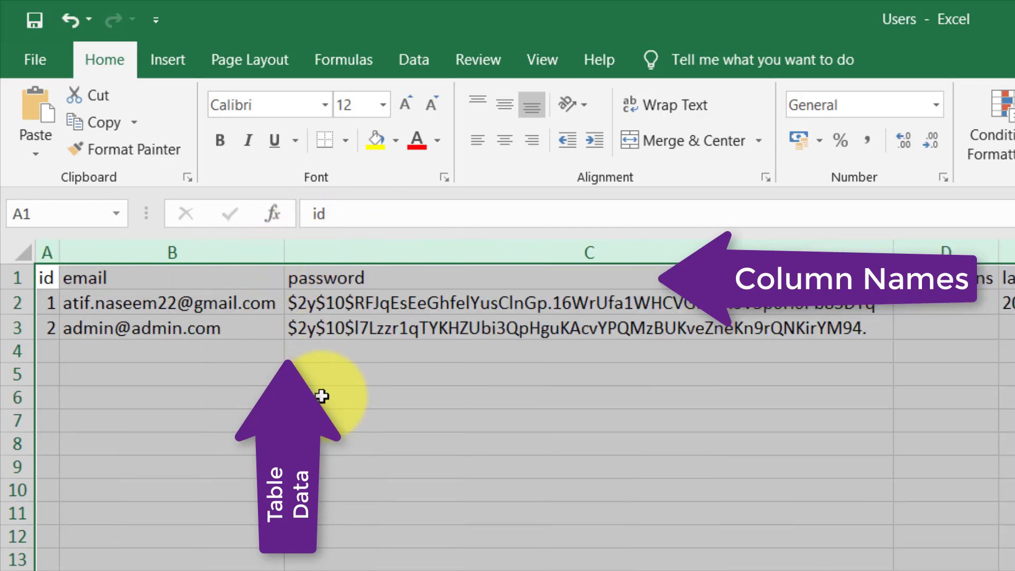
pyautogui.click(322, 397)
pyautogui.moveTo(895, 252); pyautogui.dragTo(537, 256)
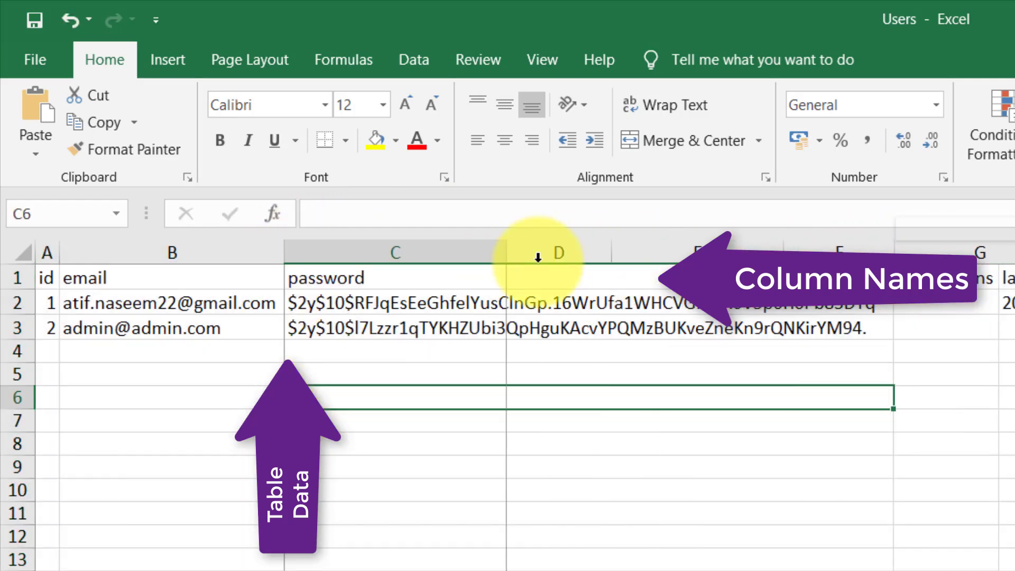
# Give header cells B1:I1 a dark blue fill and white text.
pyautogui.moveTo(1012, 278)
pyautogui.mouseDown()
pyautogui.moveTo(142, 262)
pyautogui.moveTo(46, 278)
pyautogui.mouseUp()
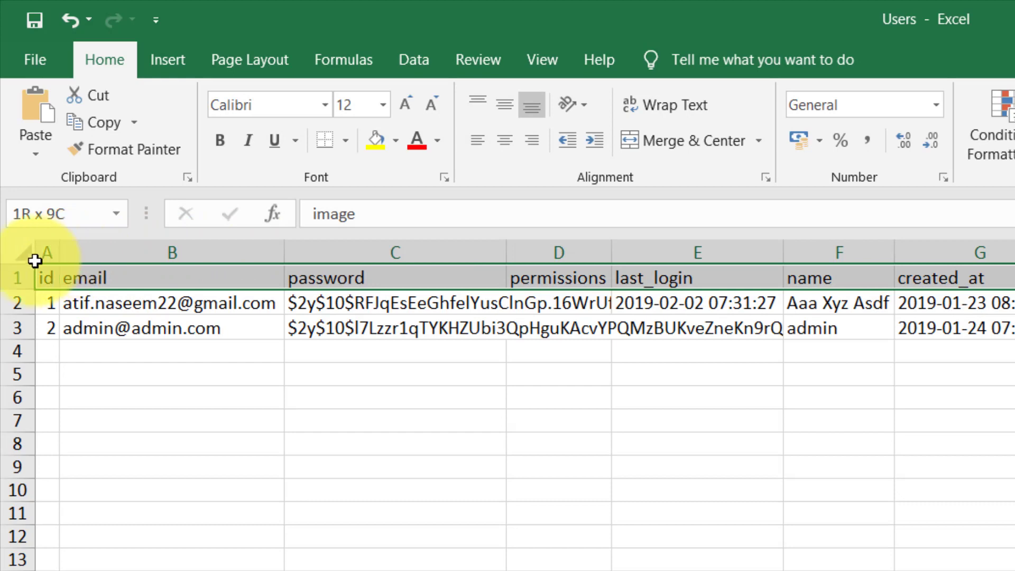
pyautogui.click(395, 142)
pyautogui.click(453, 271)
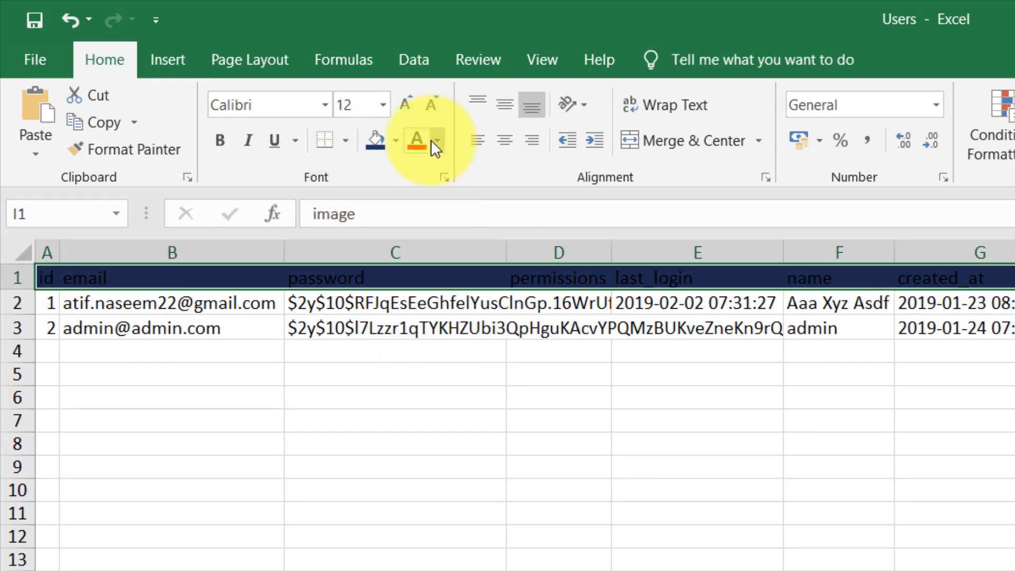
pyautogui.click(436, 139)
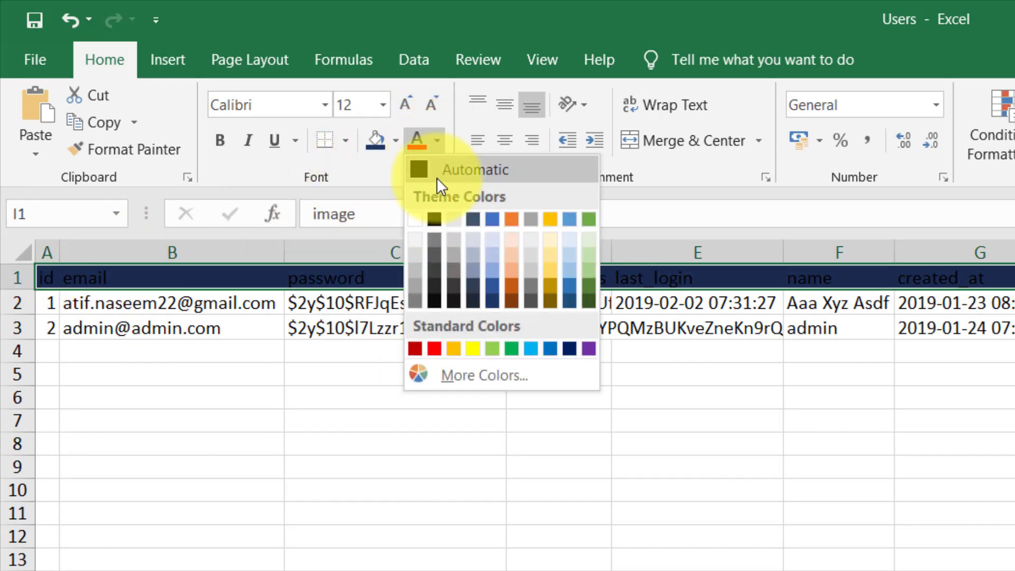
pyautogui.click(416, 220)
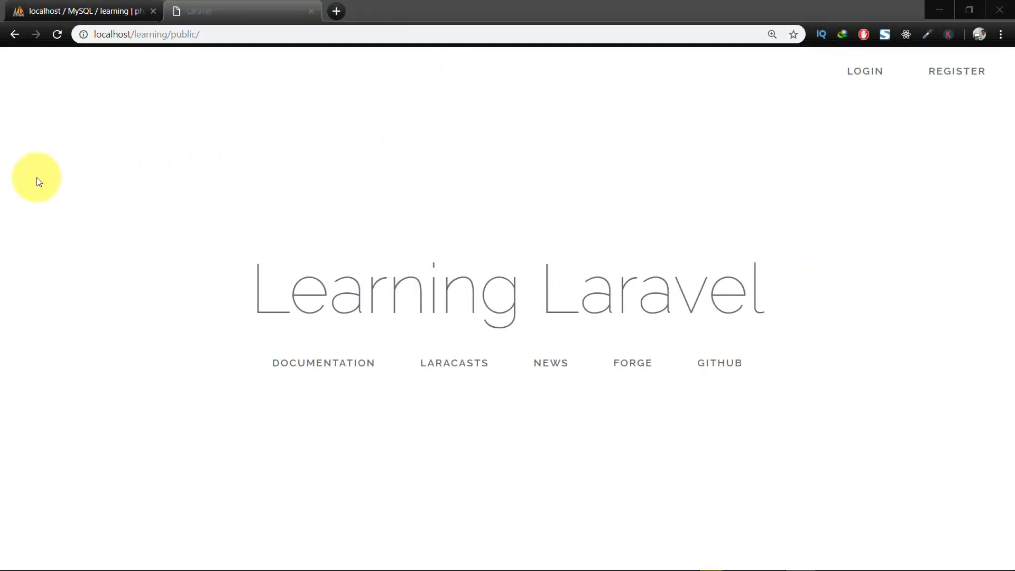
# Switch to phpMyAdmin to view the learning database's table list.
pyautogui.click(120, 16)
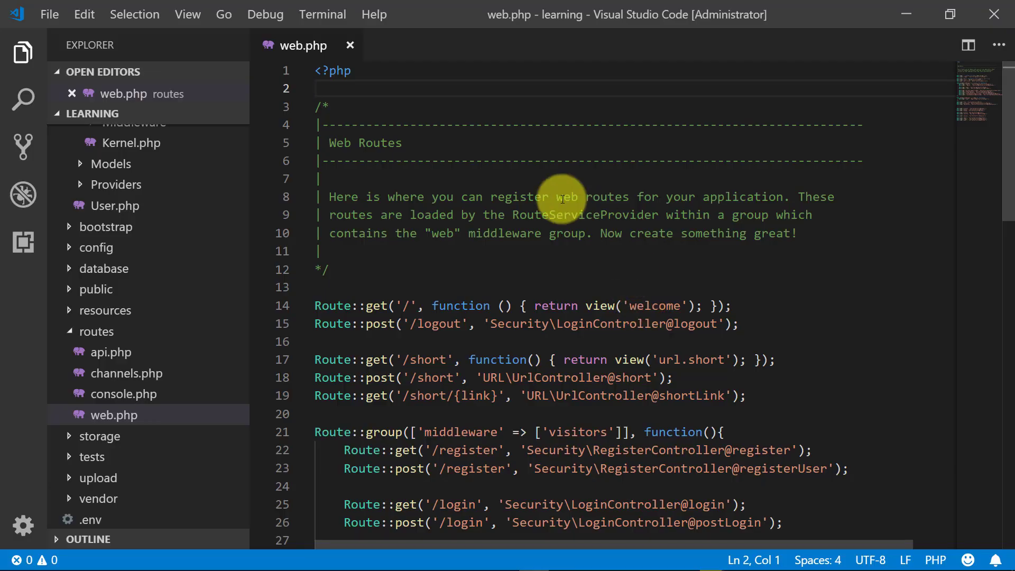
pyautogui.scroll(-5, 563, 198)
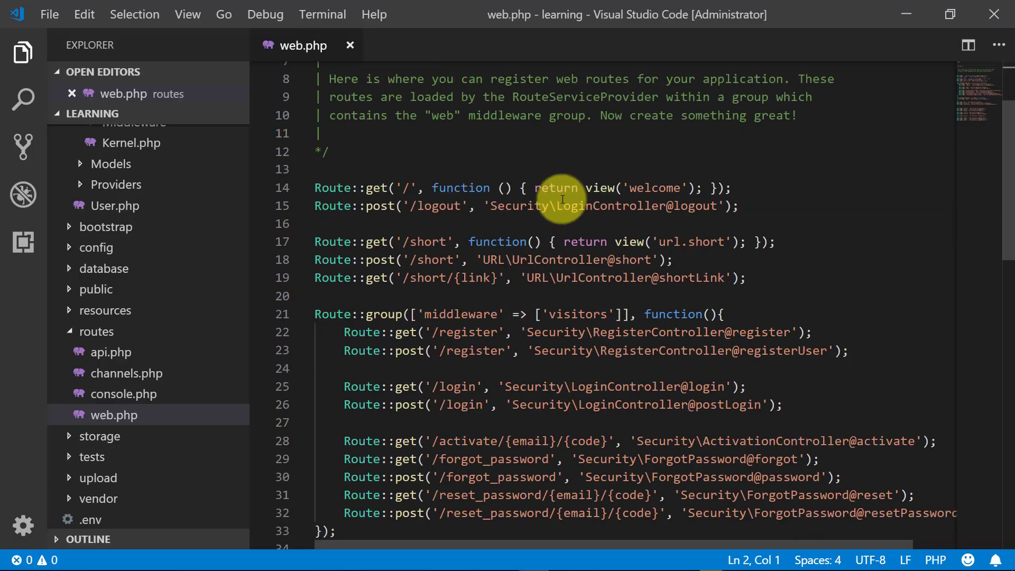
pyautogui.scroll(-5, 588, 254)
pyautogui.scroll(-5, 627, 310)
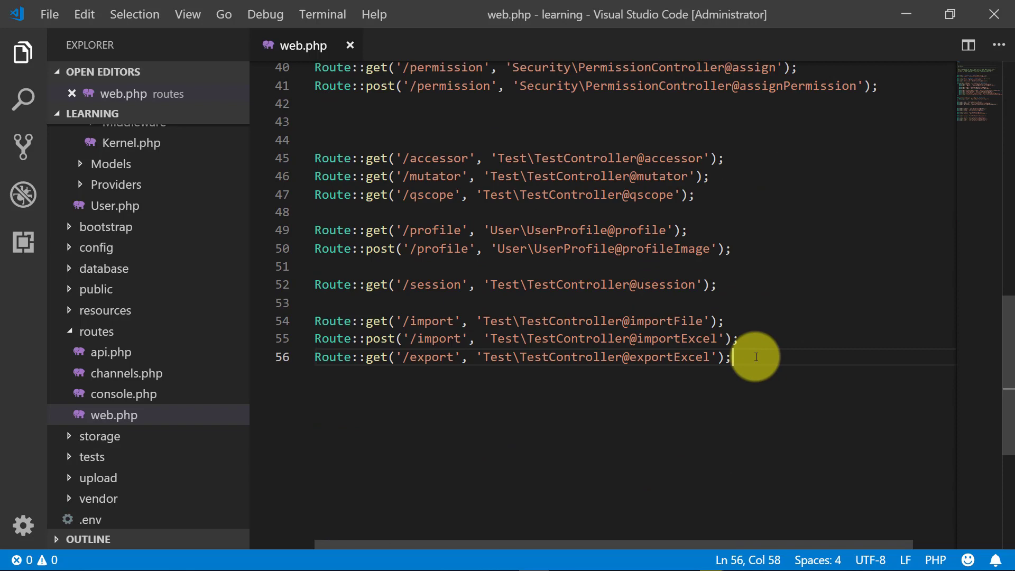
# Add line 58: Route::get('/export', 'Test\TestController@exportExcel'); to web.php.
pyautogui.press('Return')
pyautogui.press('Return')
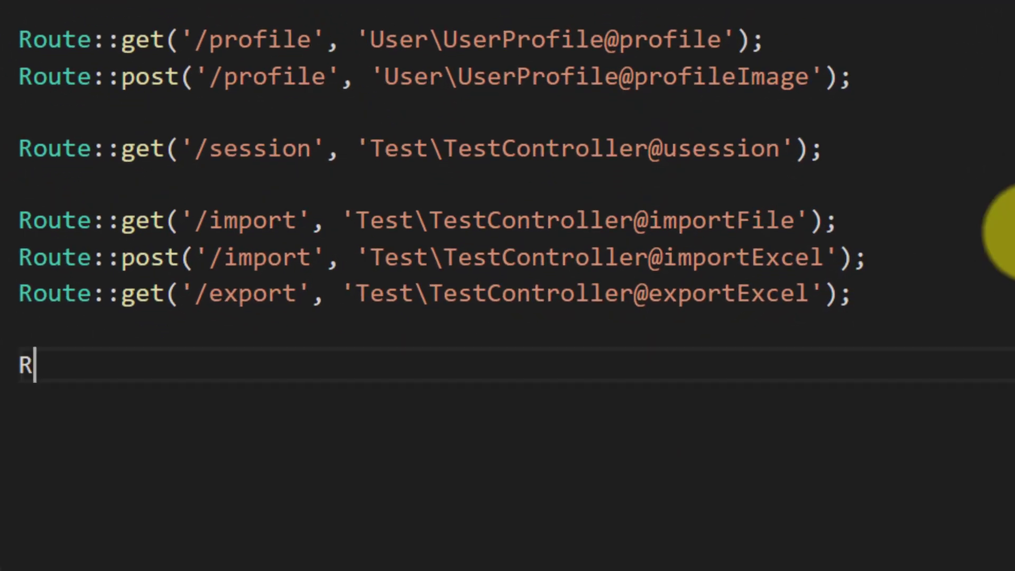
pyautogui.write('oute::get')
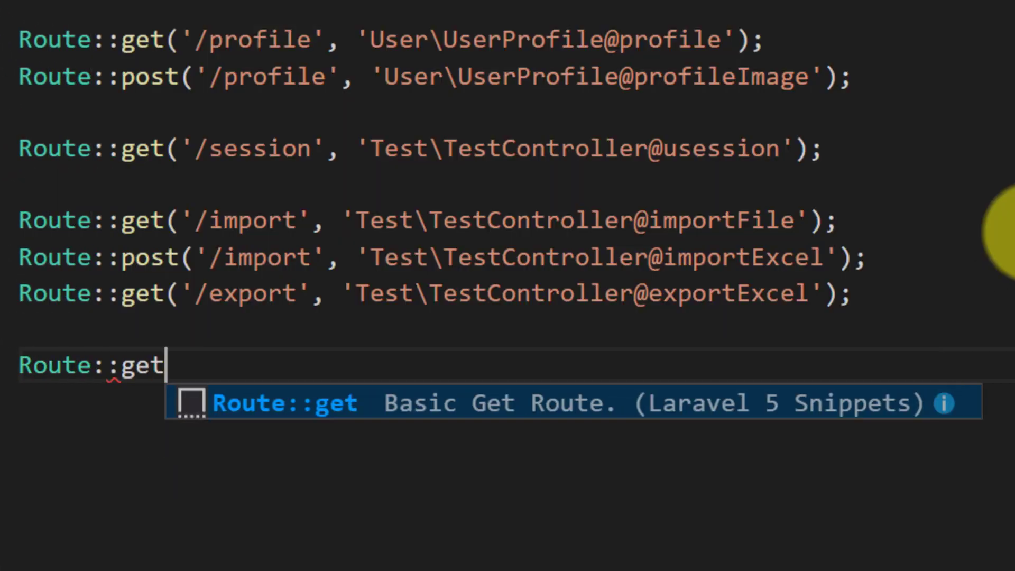
pyautogui.write("('/ex")
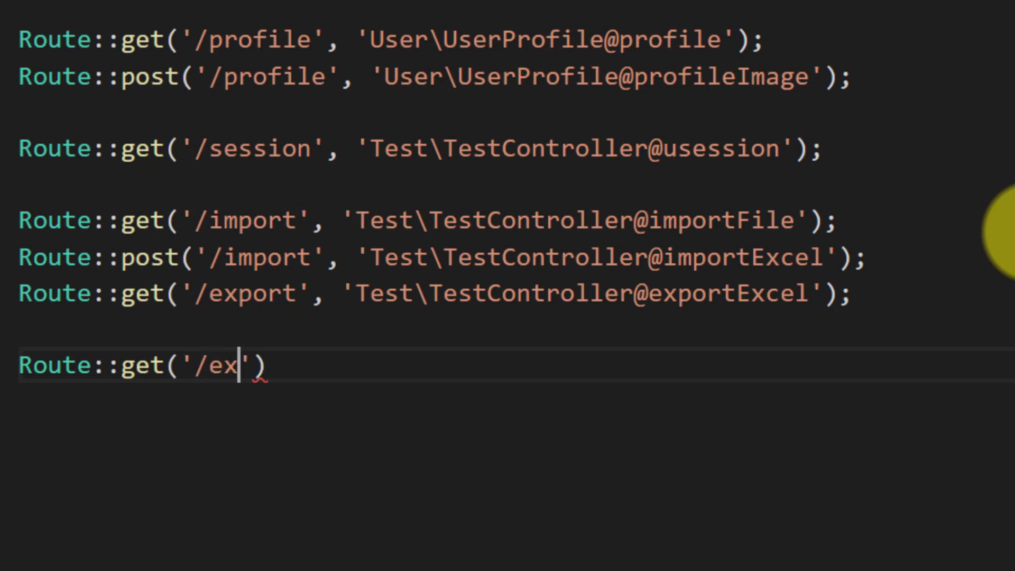
pyautogui.write('port')
pyautogui.press('Right')
pyautogui.write(', ')
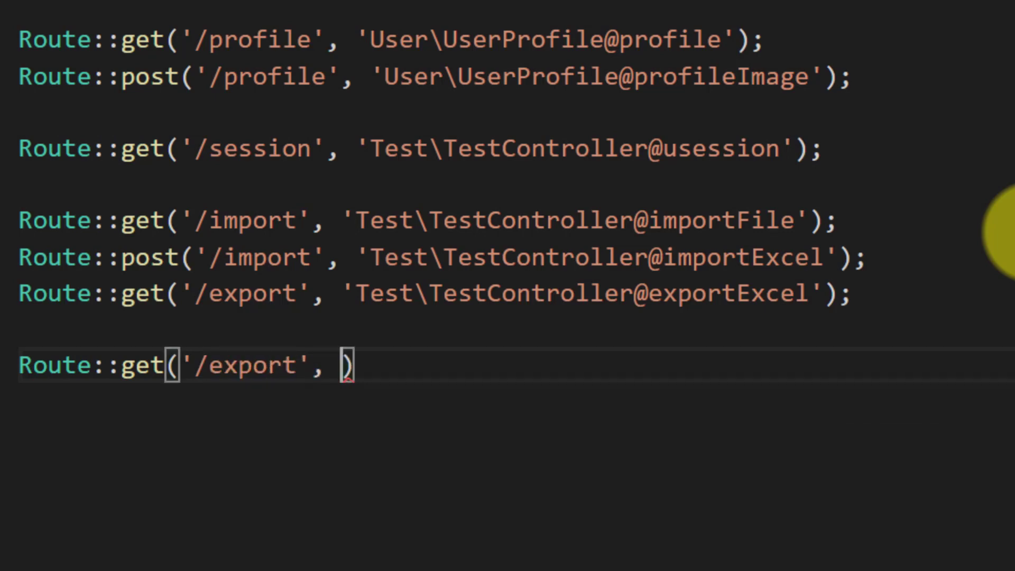
pyautogui.write("'Test")
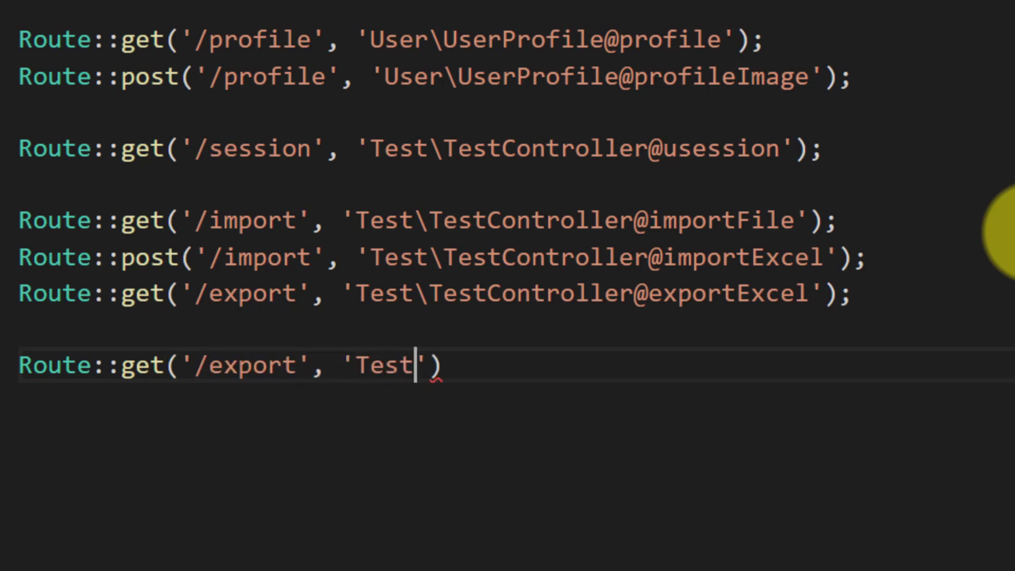
pyautogui.write('\\Test')
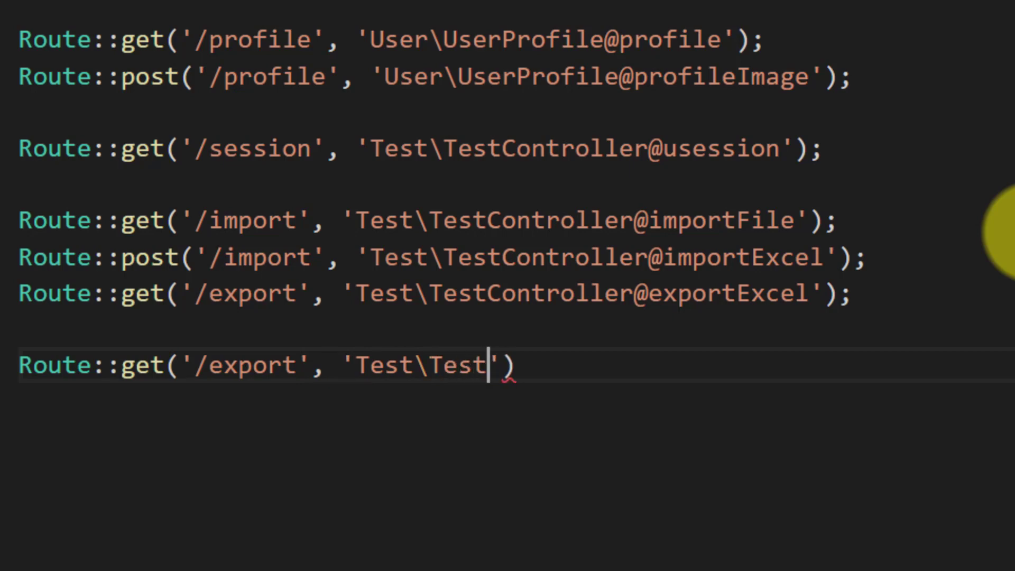
pyautogui.write('Controller')
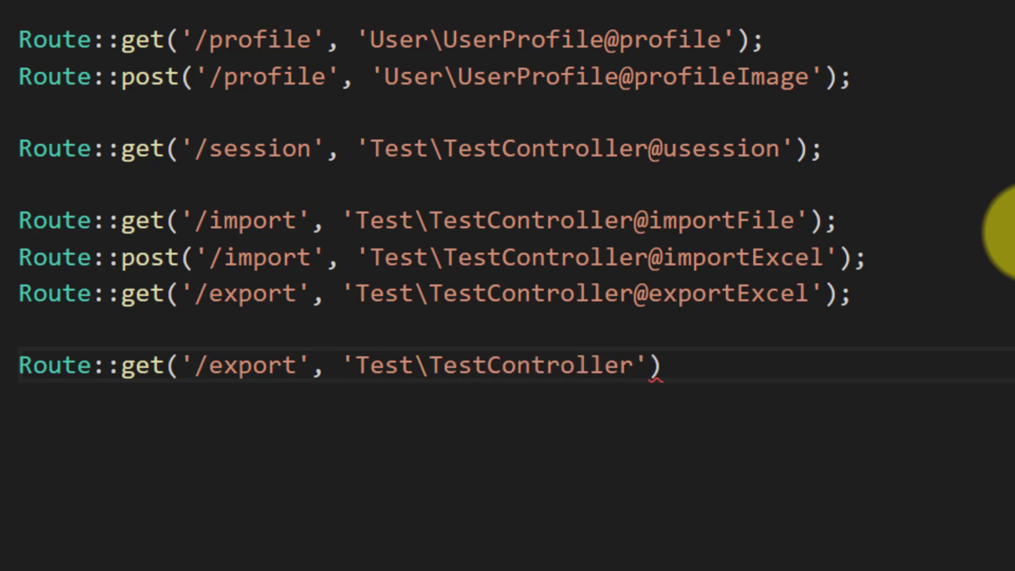
pyautogui.write('@exo')
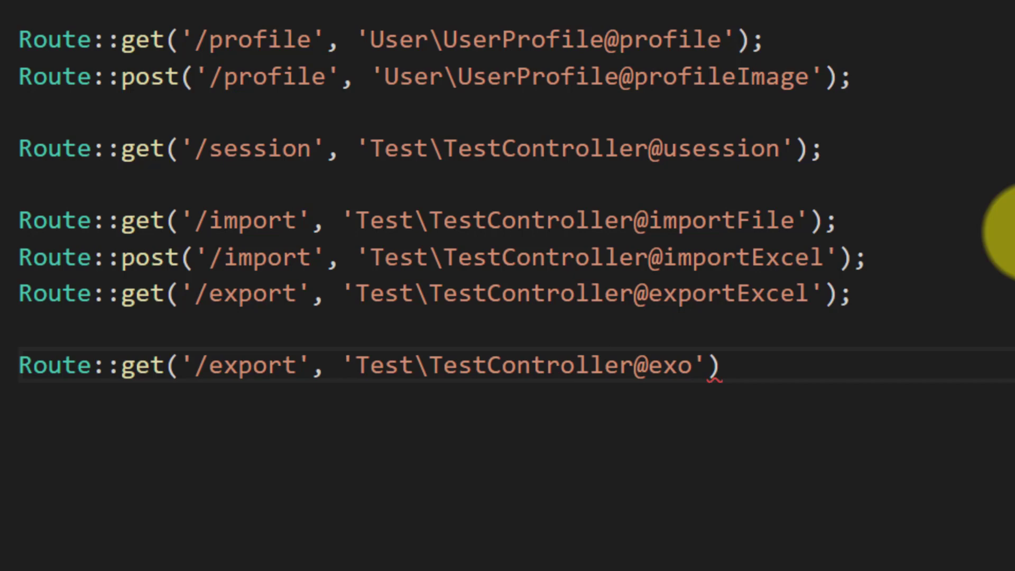
pyautogui.press('BackSpace')
pyautogui.write('portExc')
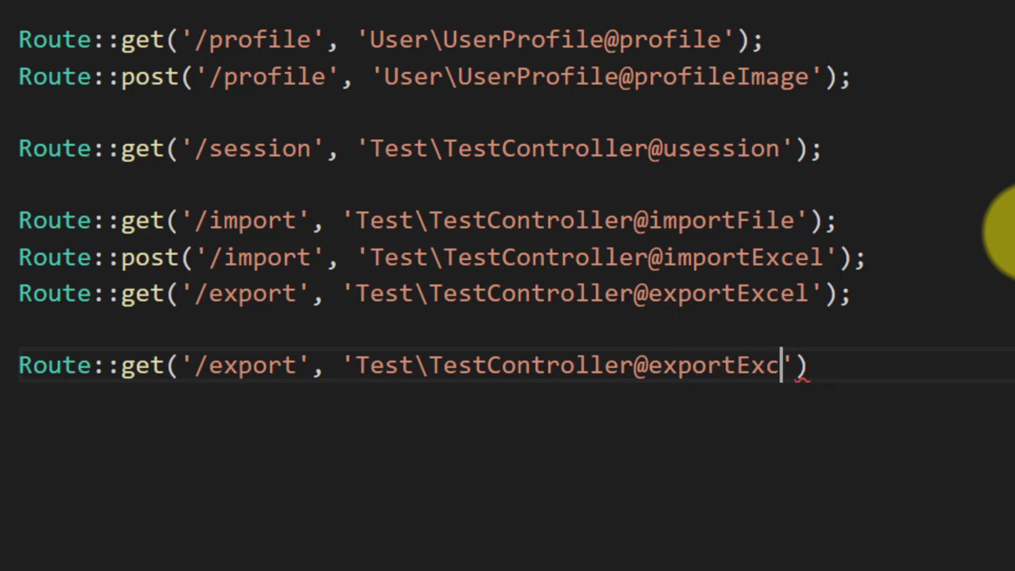
pyautogui.write('el')
pyautogui.press('End')
pyautogui.write(';')
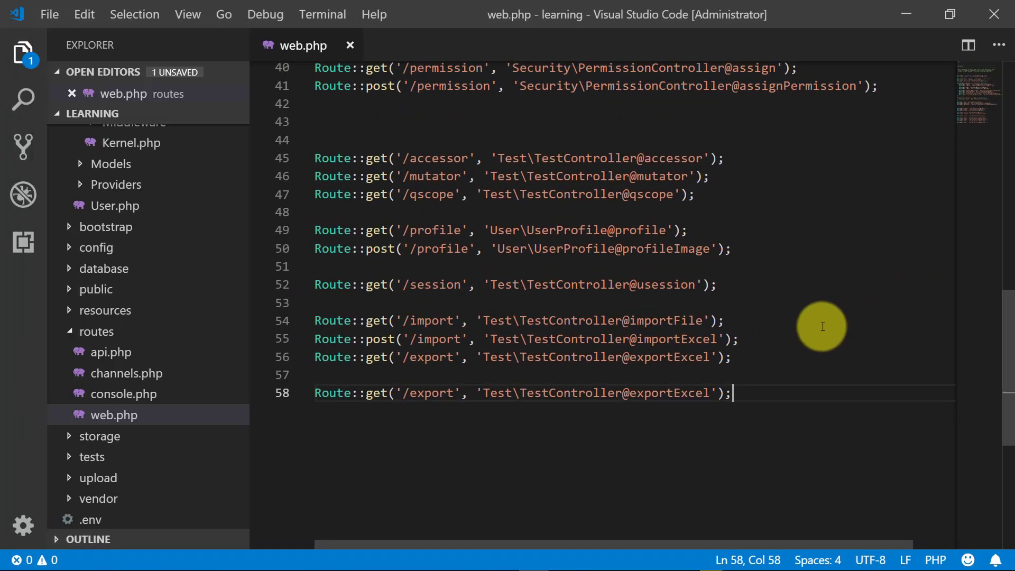
# Open TestController.php from the Controllers/Test folder.
pyautogui.doubleClick(675, 392)
pyautogui.scroll(3, 176, 216)
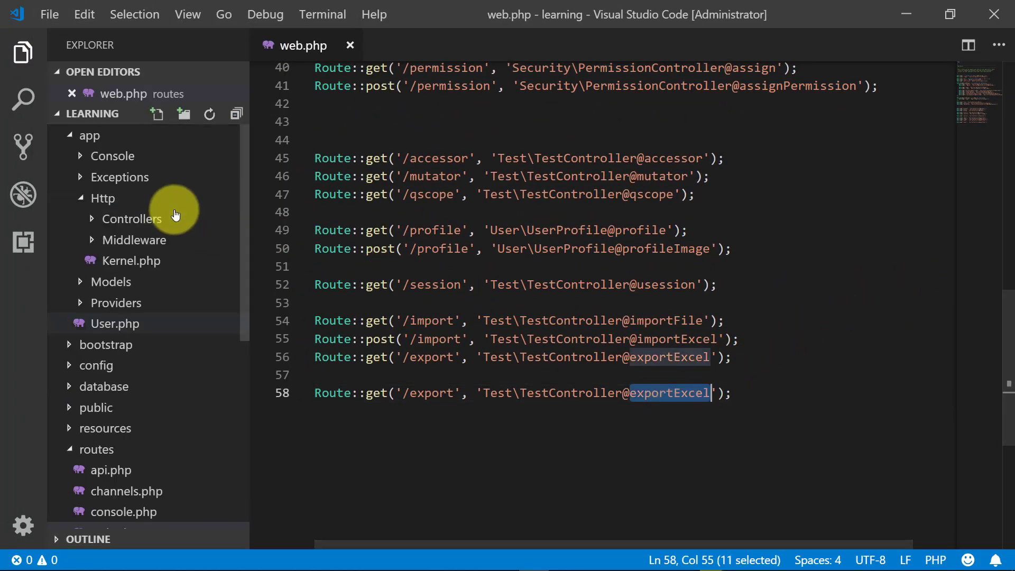
pyautogui.click(94, 219)
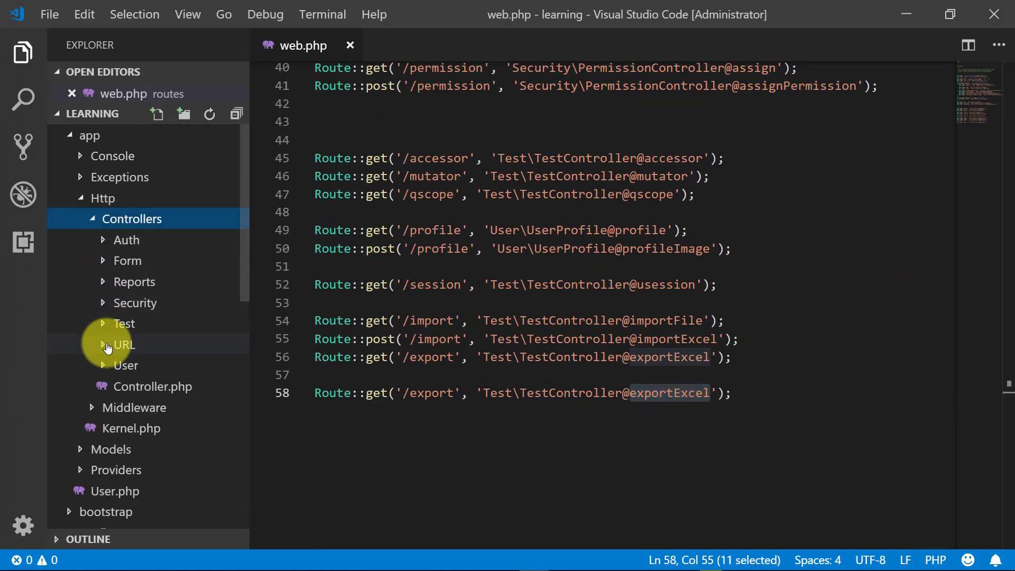
pyautogui.click(124, 324)
pyautogui.click(175, 344)
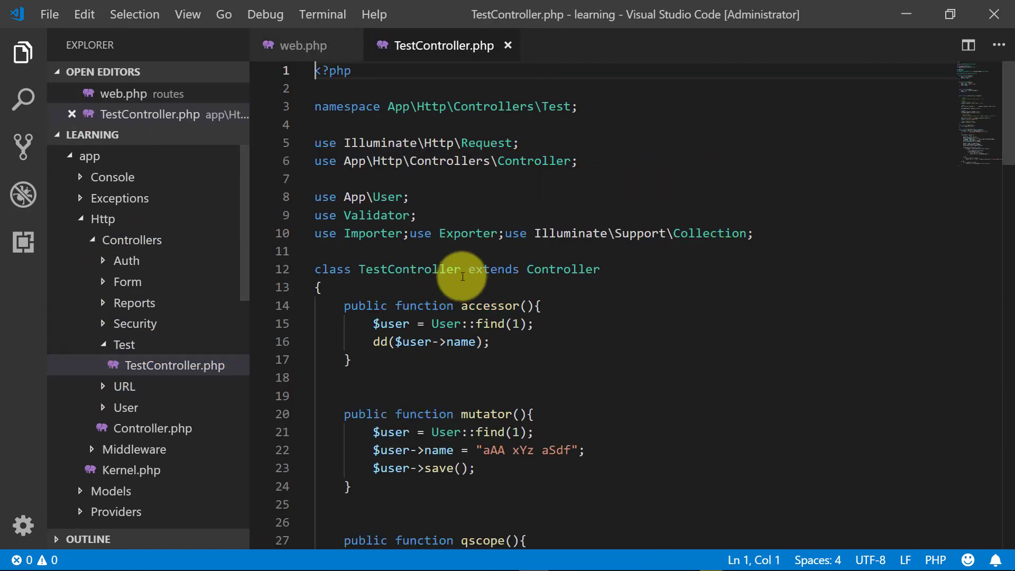
pyautogui.scroll(-10, 464, 274)
pyautogui.scroll(-5, 476, 269)
pyautogui.scroll(-8, 491, 302)
pyautogui.scroll(-8, 523, 318)
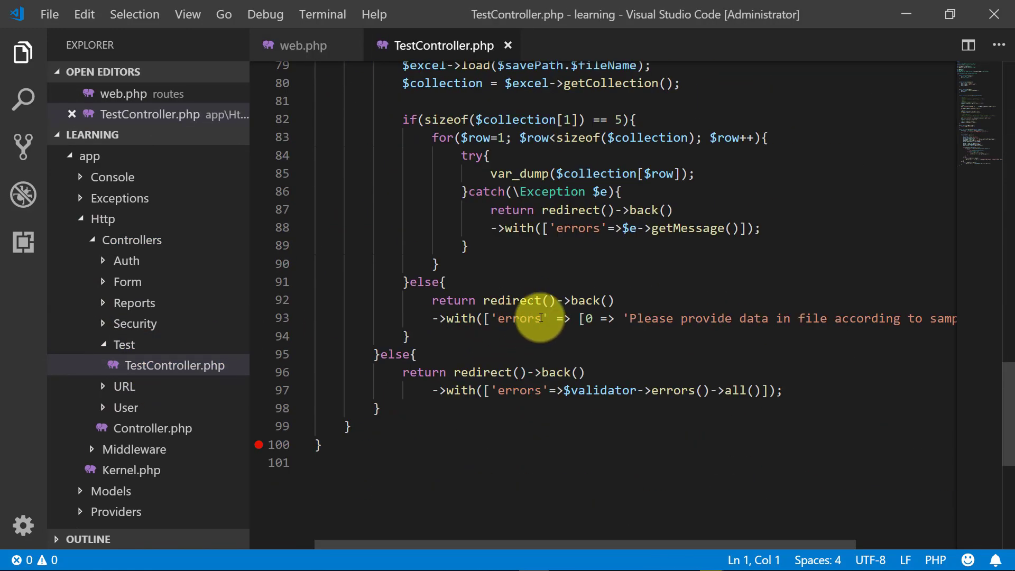
pyautogui.scroll(-5, 540, 317)
# Add an exportExcel method with $user = new User(); and a $columns line.
pyautogui.click(431, 135)
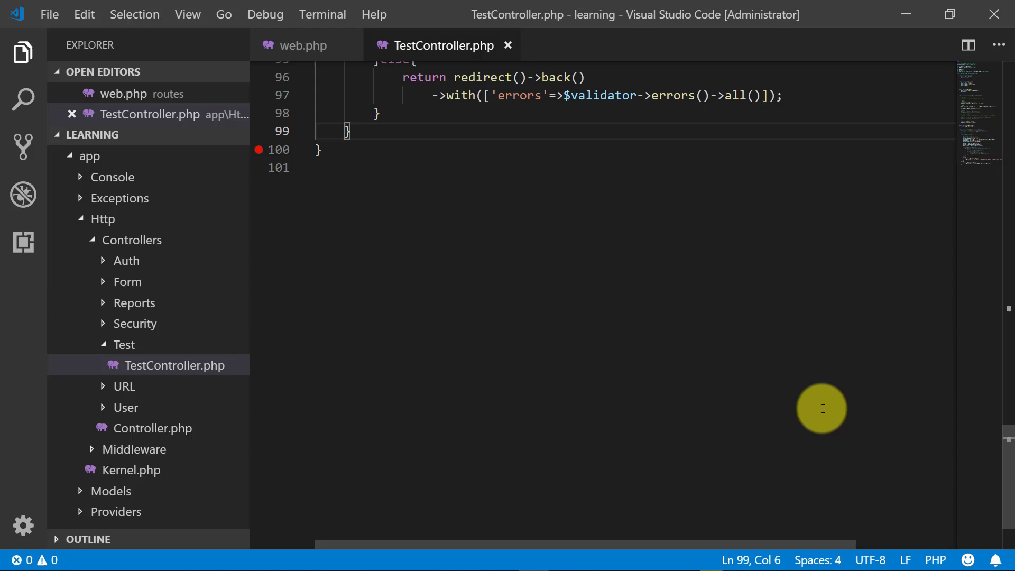
pyautogui.press('Return')
pyautogui.press('Return')
pyautogui.press('Return')
pyautogui.write('pu')
pyautogui.write('blic')
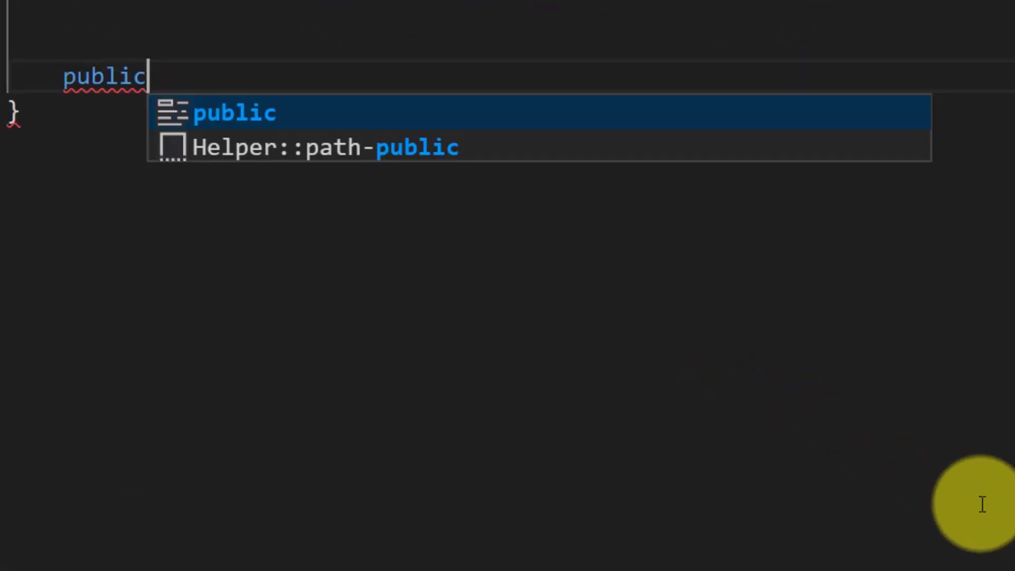
pyautogui.write(' function exportExcel()')
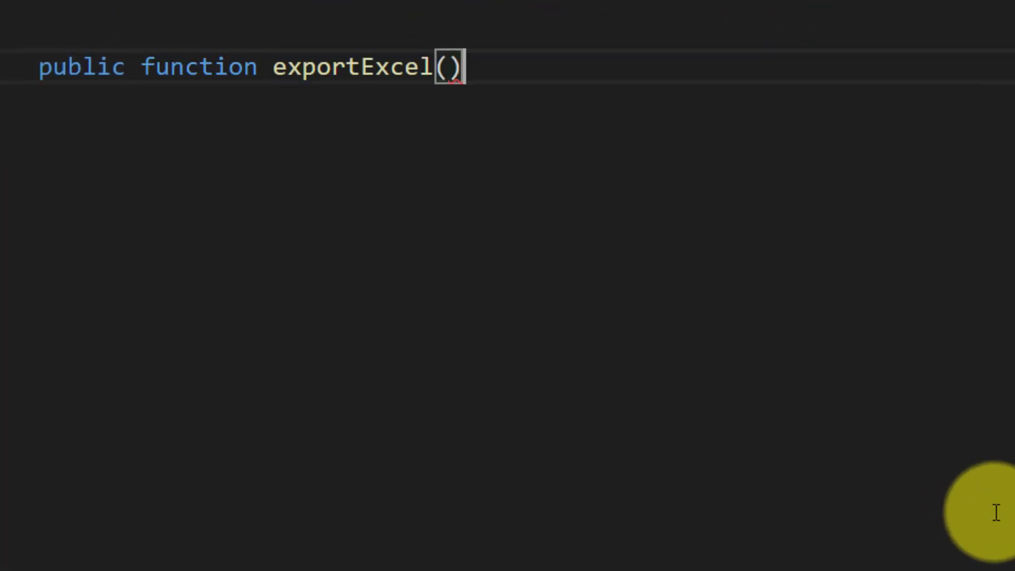
pyautogui.write('{')
pyautogui.press('Return')
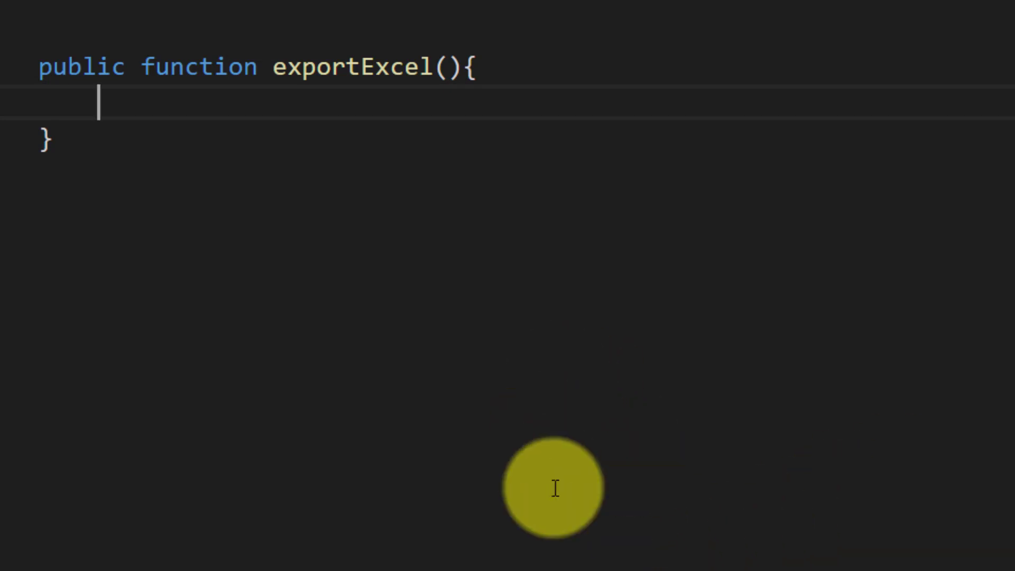
pyautogui.write('$user = ')
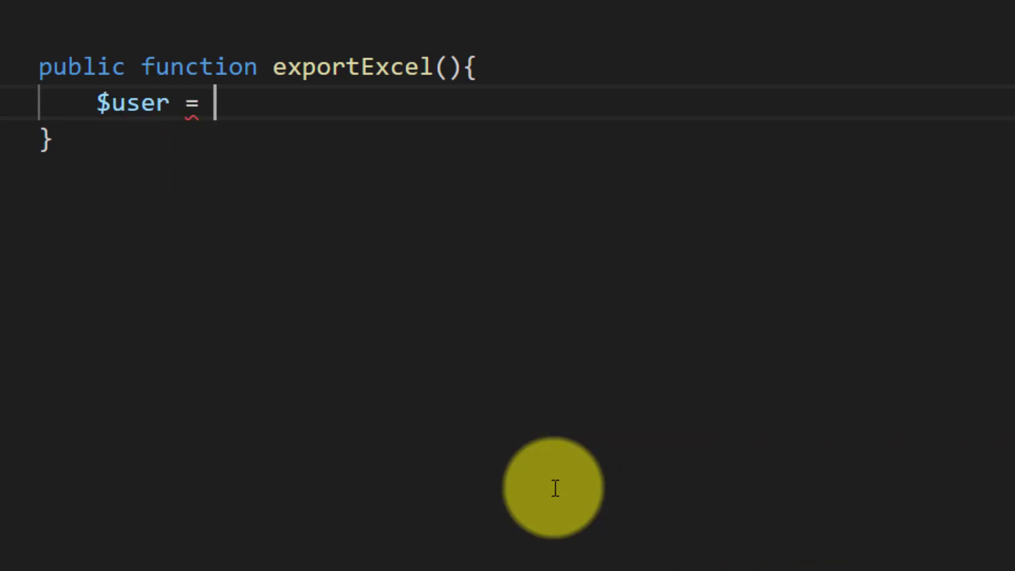
pyautogui.write('new User(')
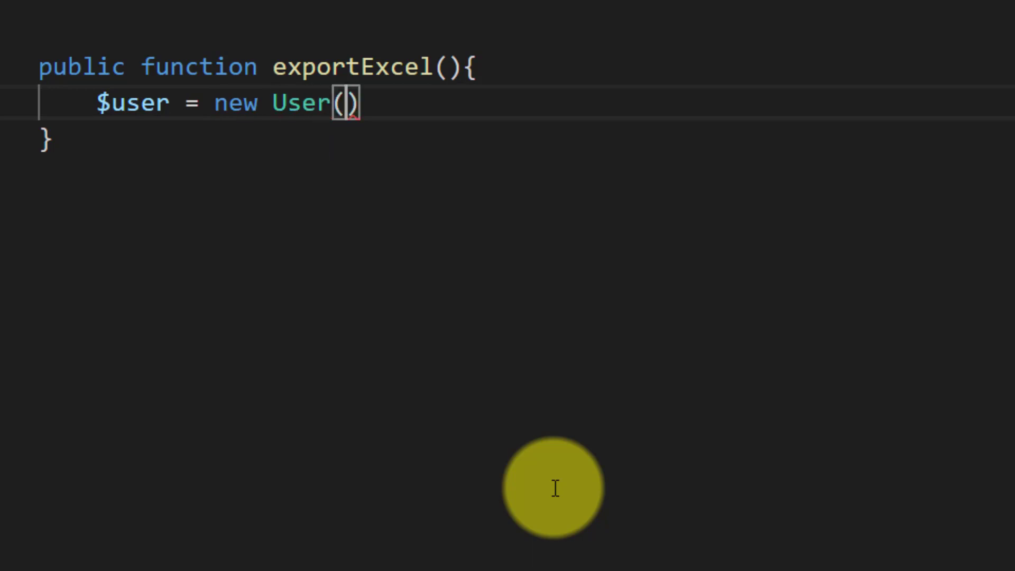
pyautogui.write(');')
pyautogui.press('Return')
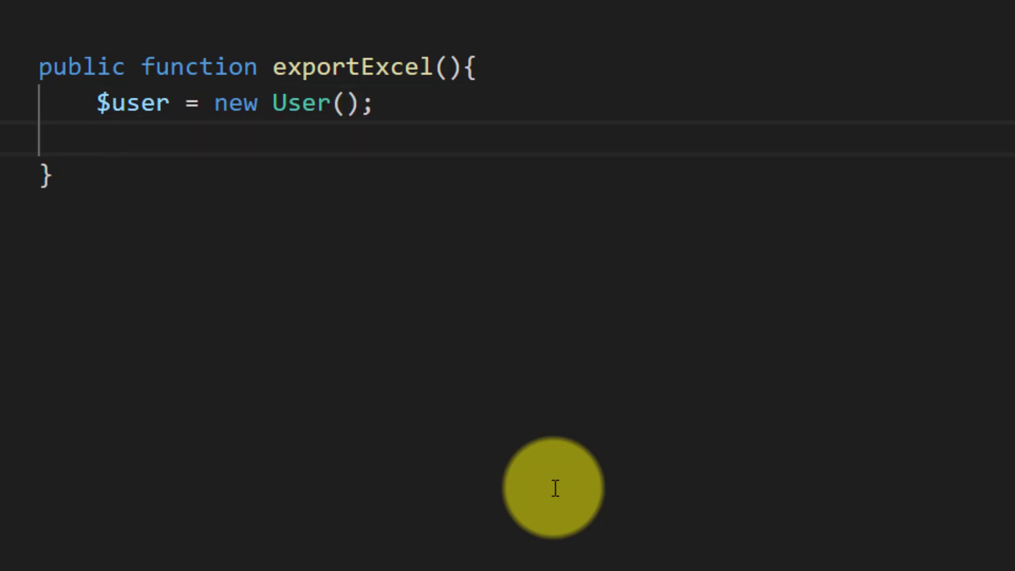
pyautogui.press('Return')
pyautogui.write('$column')
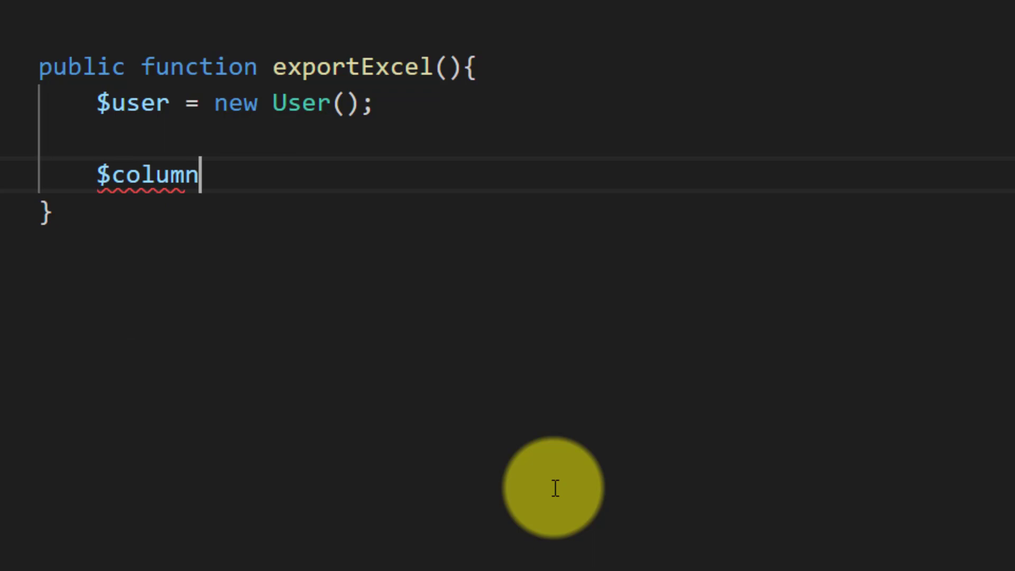
pyautogui.write('s = $u')
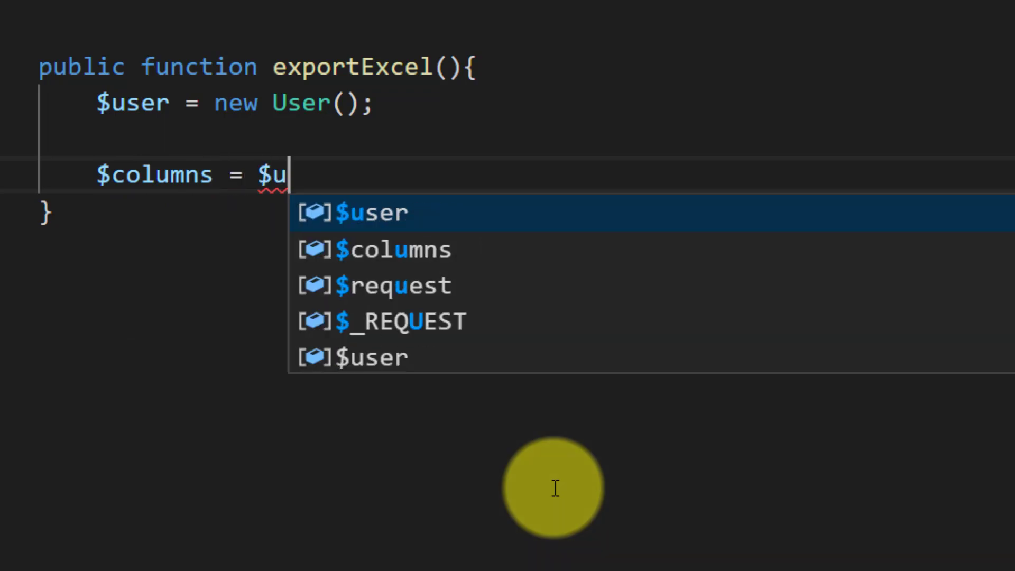
pyautogui.write('ser->get')
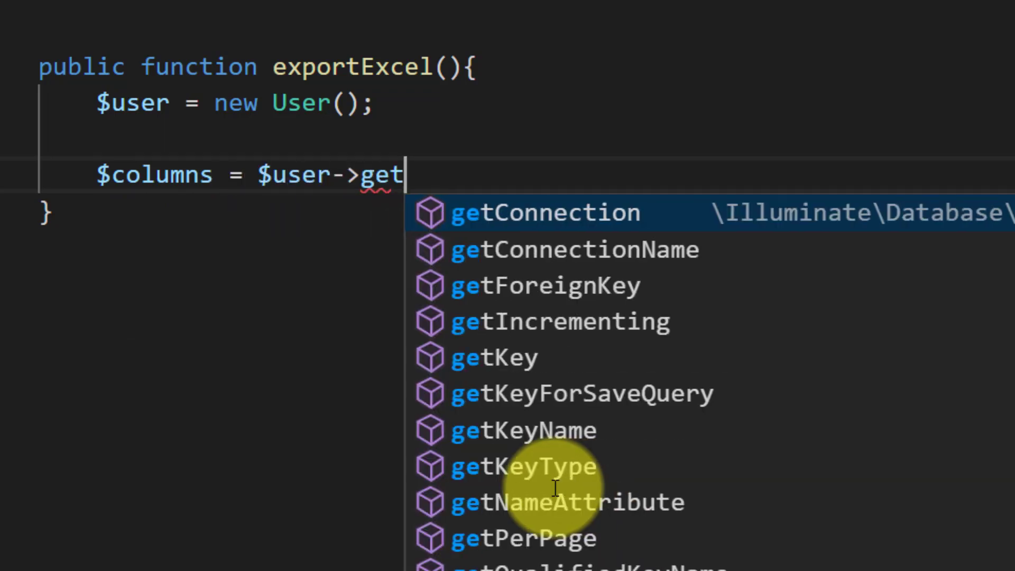
pyautogui.write('TableCol')
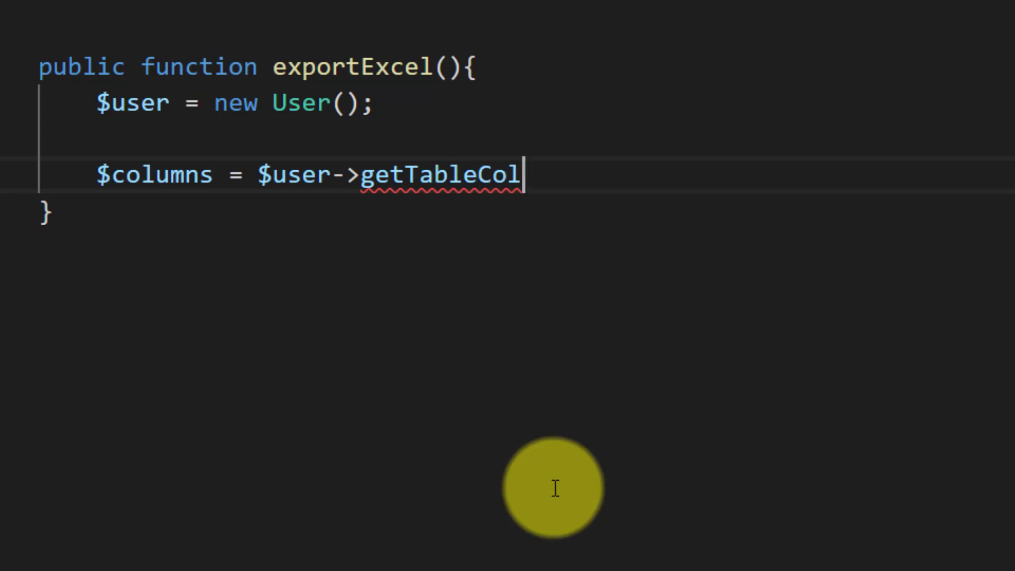
pyautogui.write('umns()')
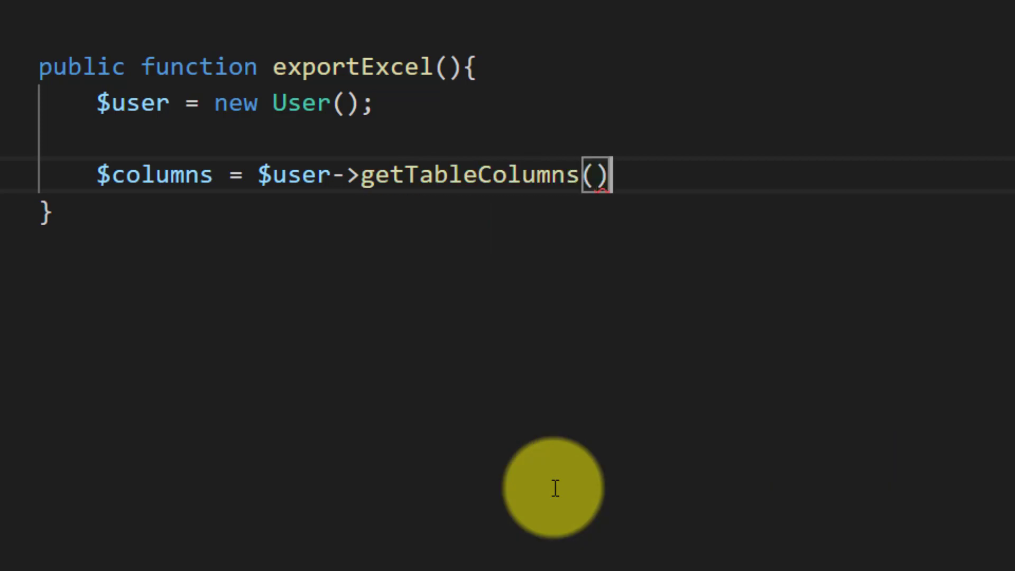
pyautogui.write(';')
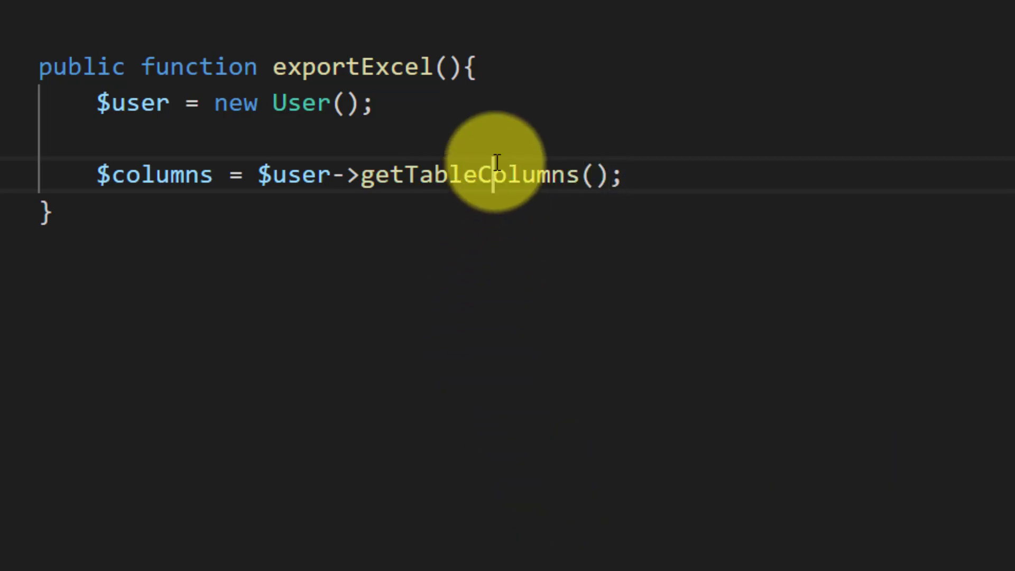
# Open the User model and start a new getTableColumns method.
pyautogui.doubleClick(497, 171)
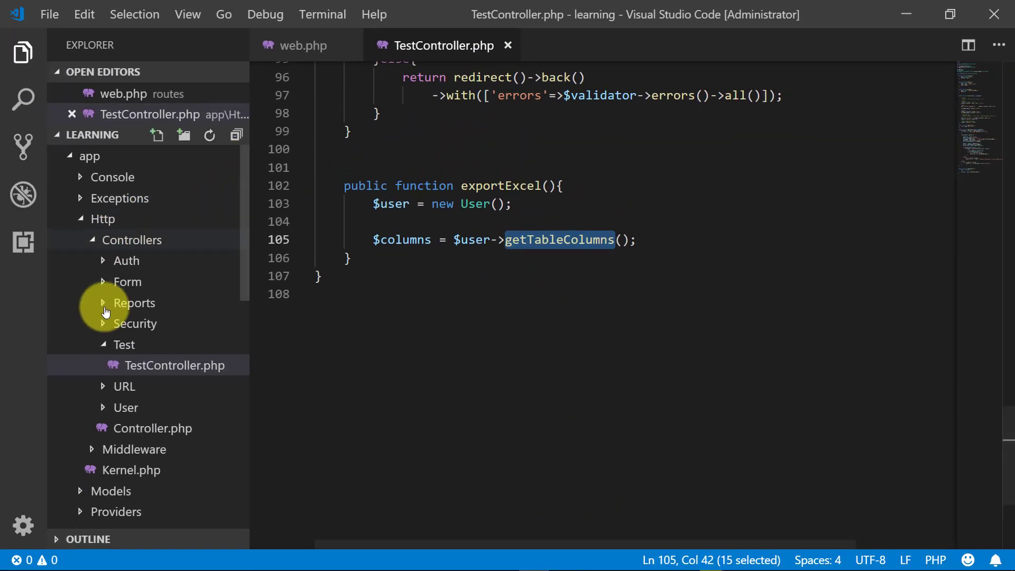
pyautogui.scroll(-3, 103, 301)
pyautogui.scroll(-2, 103, 318)
pyautogui.click(103, 354)
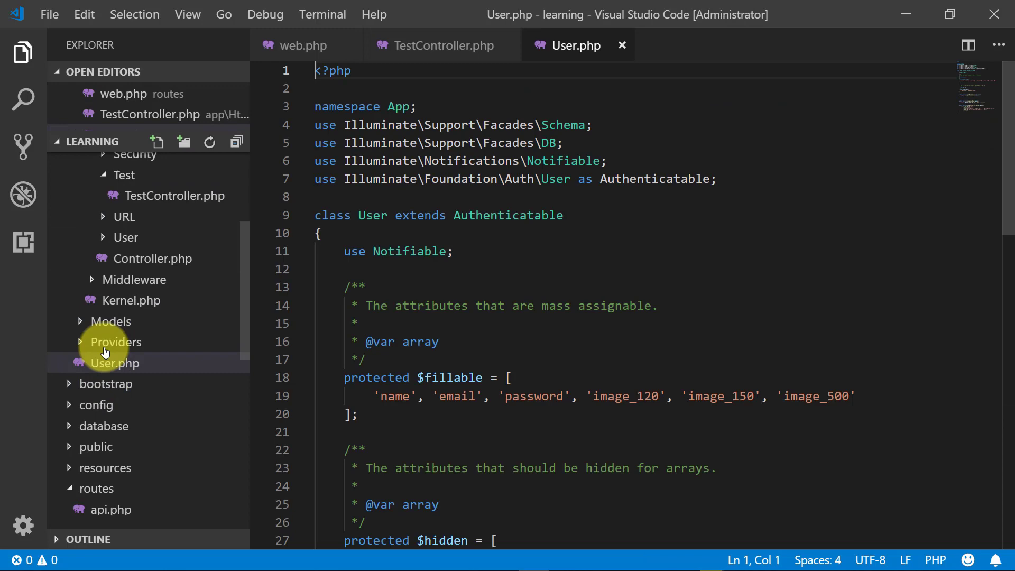
pyautogui.scroll(-8, 537, 324)
pyautogui.click(397, 334)
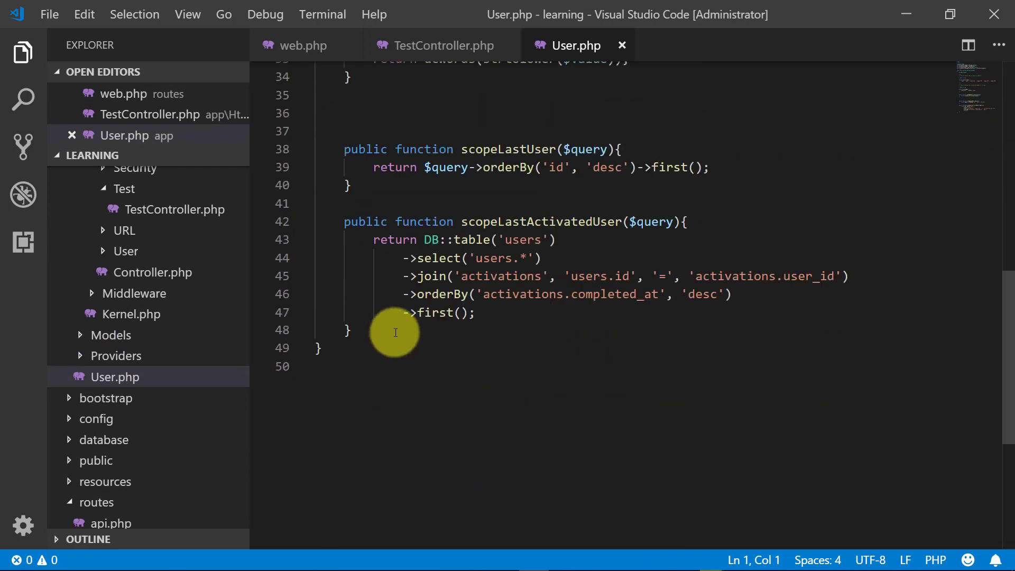
pyautogui.scroll(-3, 580, 524)
pyautogui.press('Return')
pyautogui.press('Return')
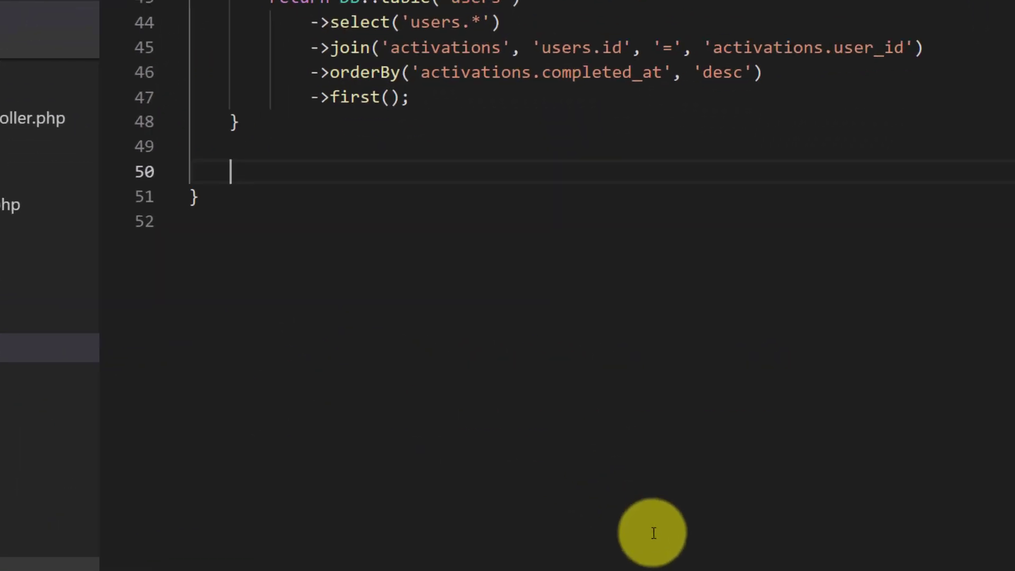
pyautogui.write('public funct')
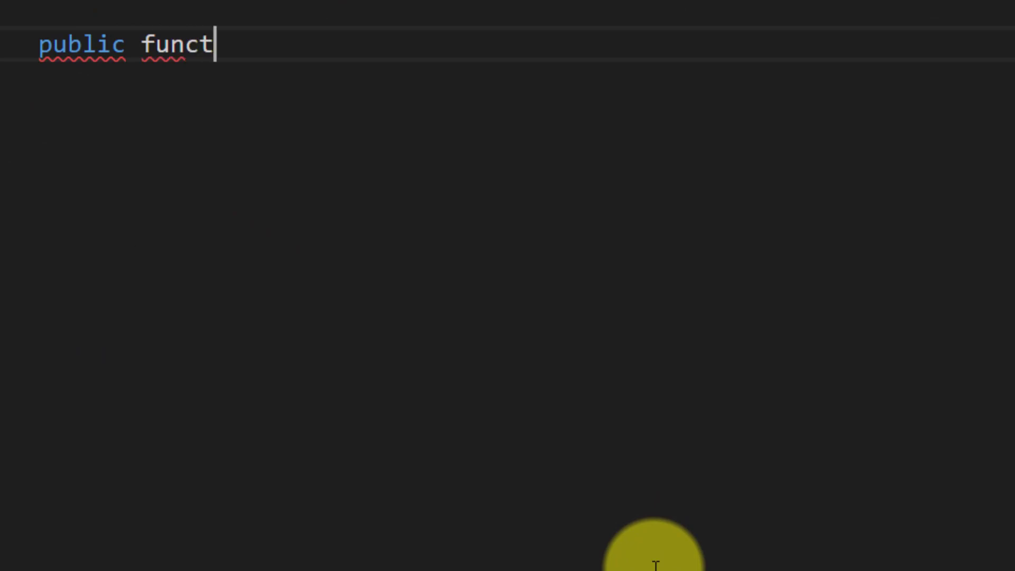
pyautogui.write('ion getTableColumns(){')
pyautogui.press('Return')
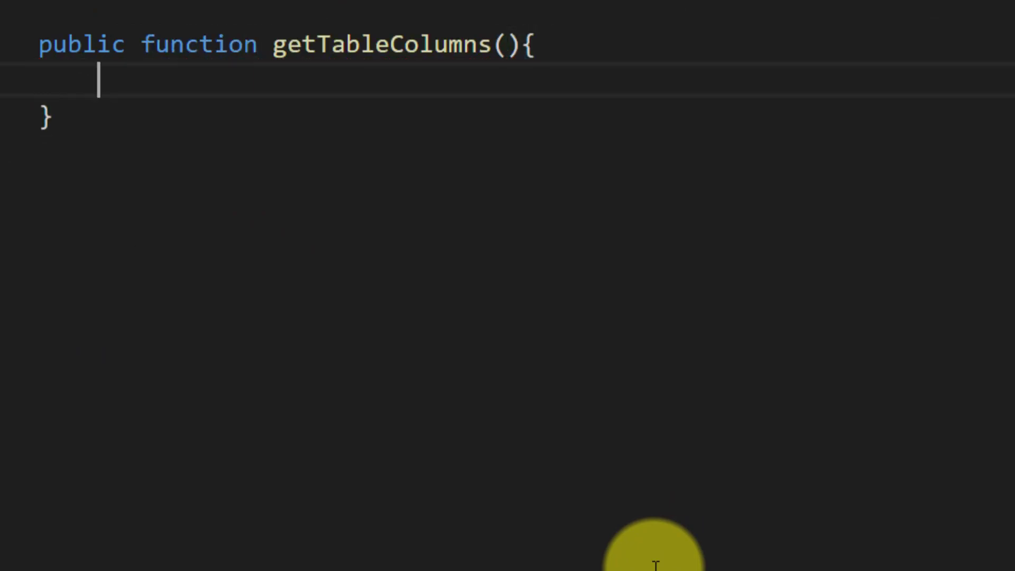
pyautogui.write('qry = "";')
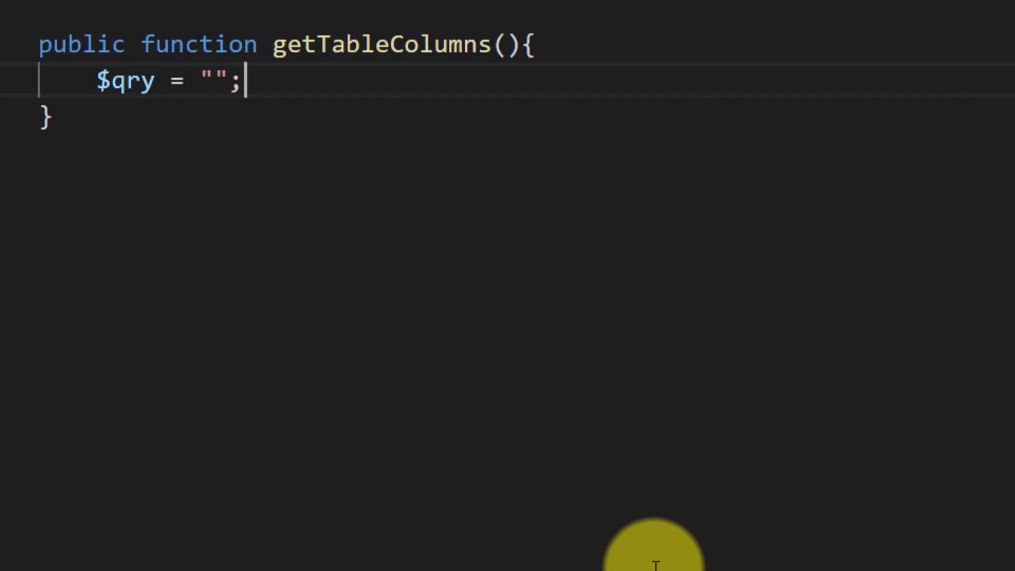
# Write the query string selecting column_name FROM information_schema.
pyautogui.press('Return')
pyautogui.write('CT column')
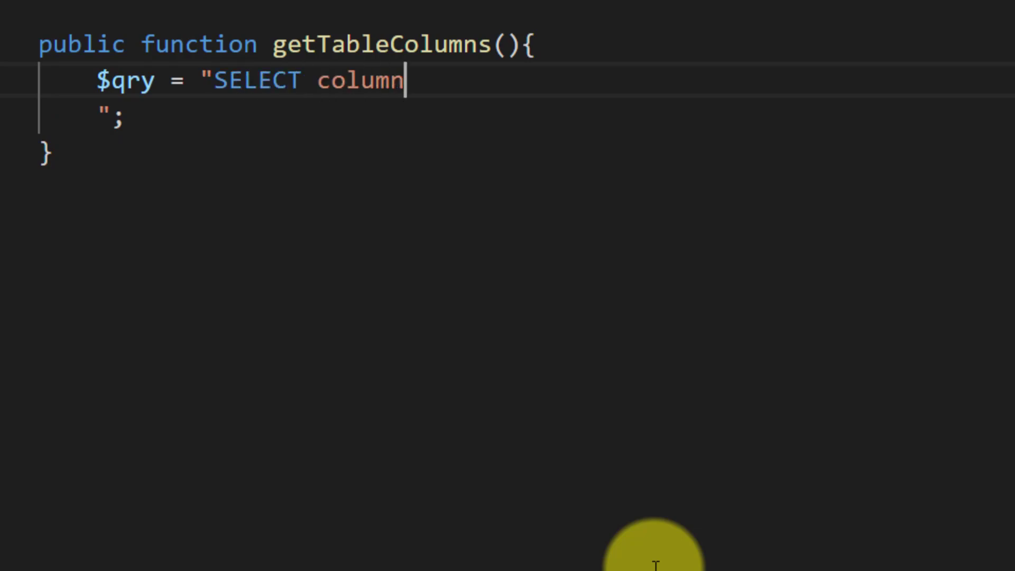
pyautogui.write('ame')
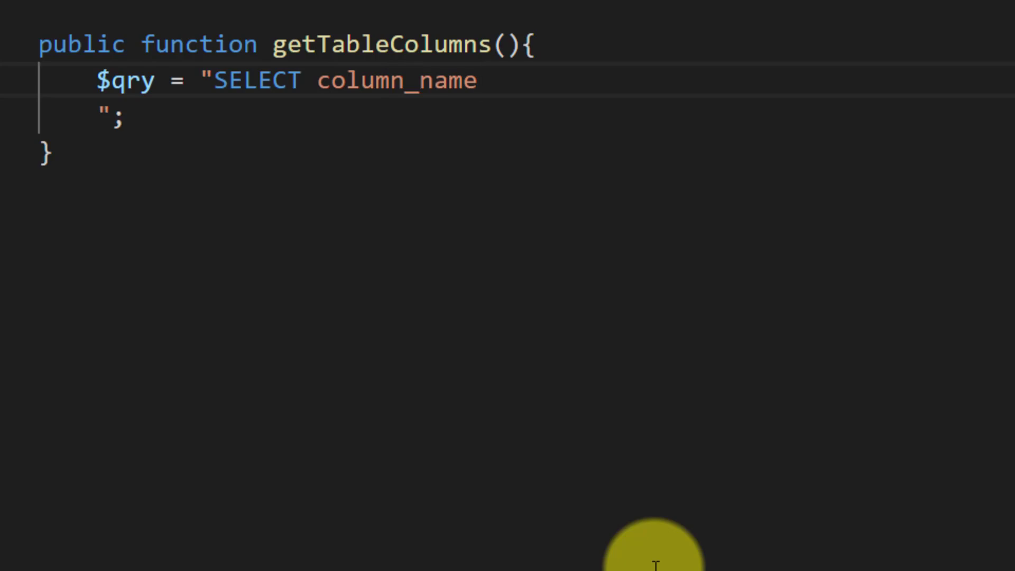
pyautogui.press('Return')
pyautogui.write('F')
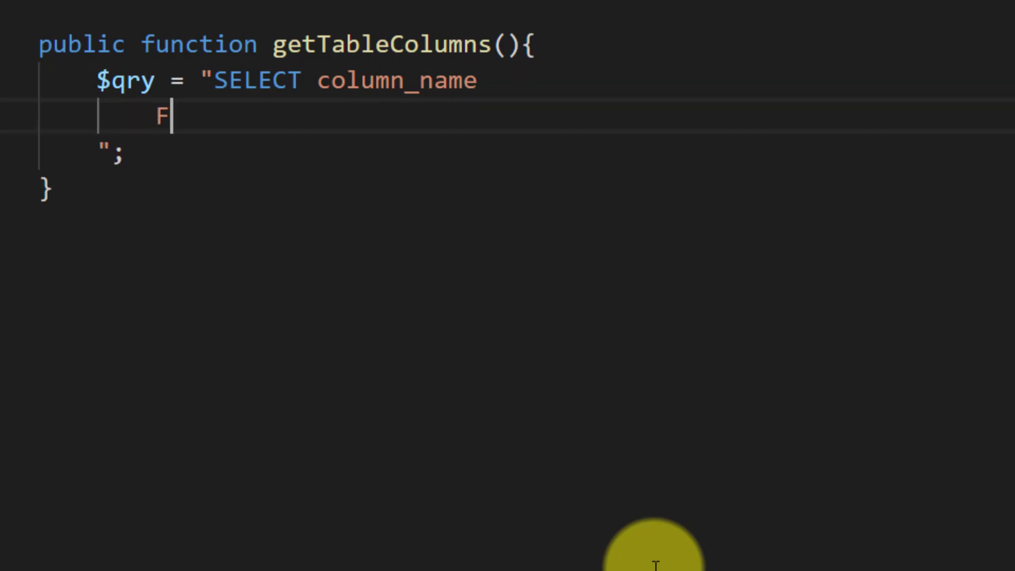
pyautogui.write('ROM i')
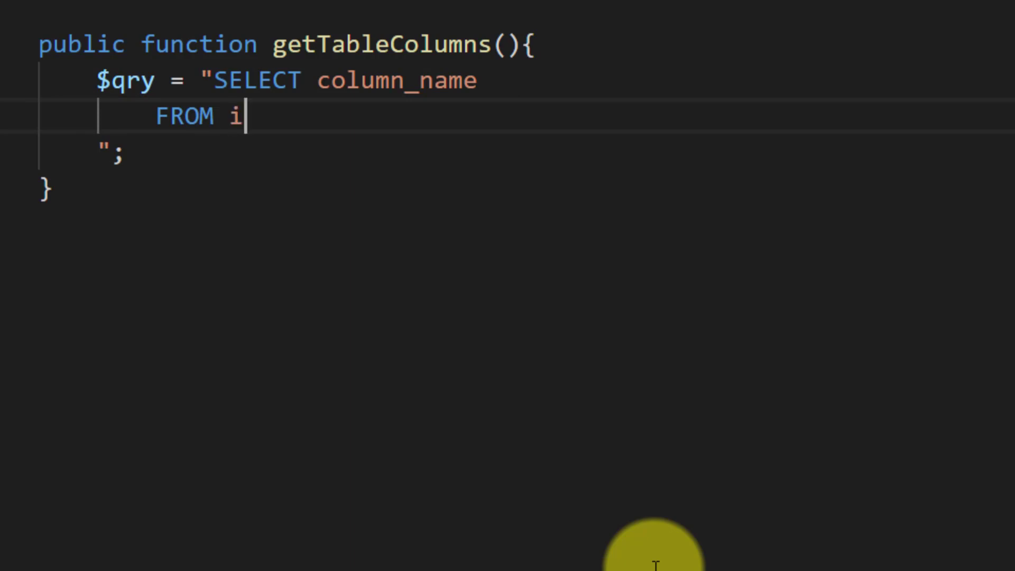
pyautogui.write('nformation_sc')
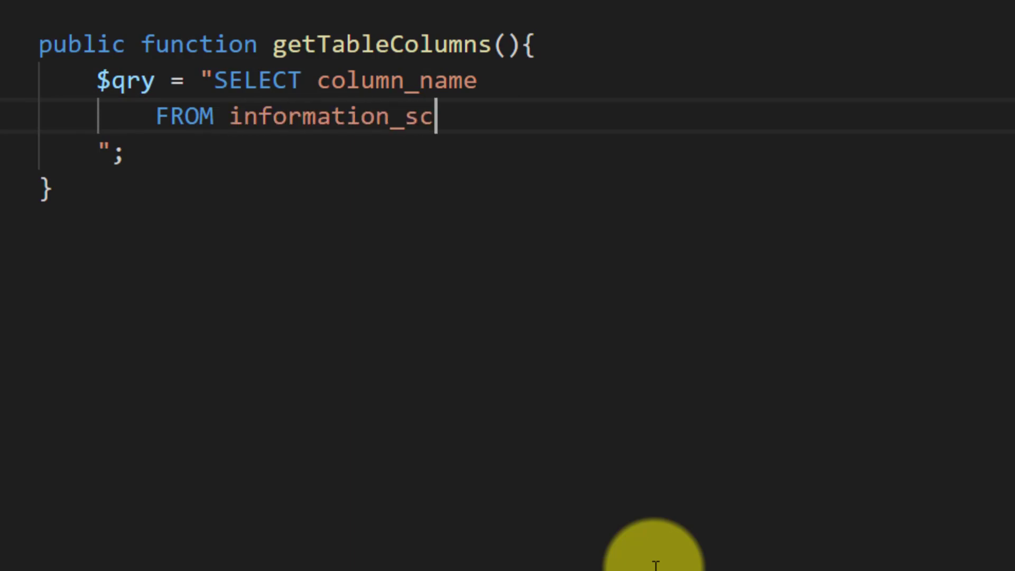
pyautogui.write('hema.col')
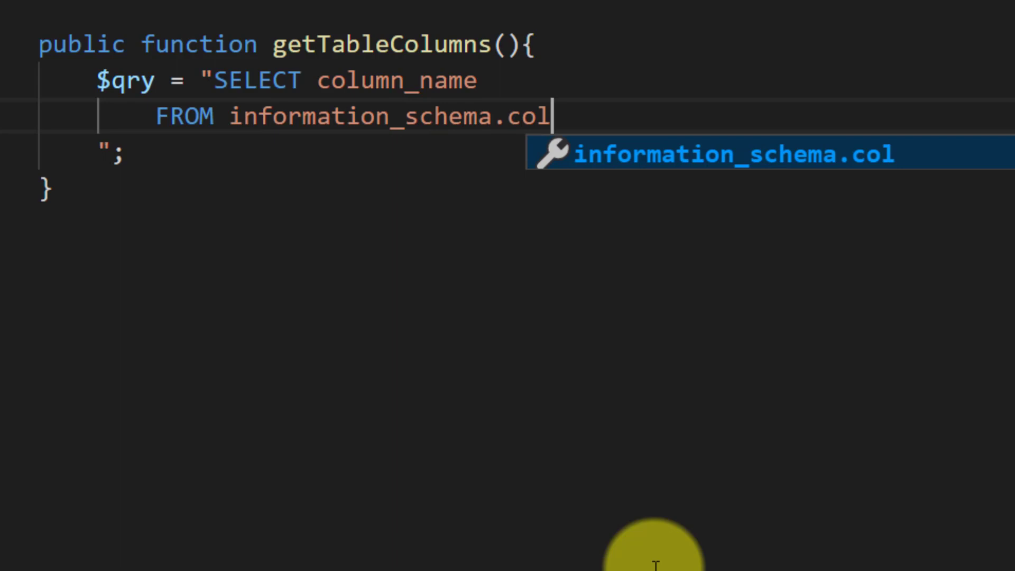
pyautogui.write('umns')
pyautogui.press('Tab')
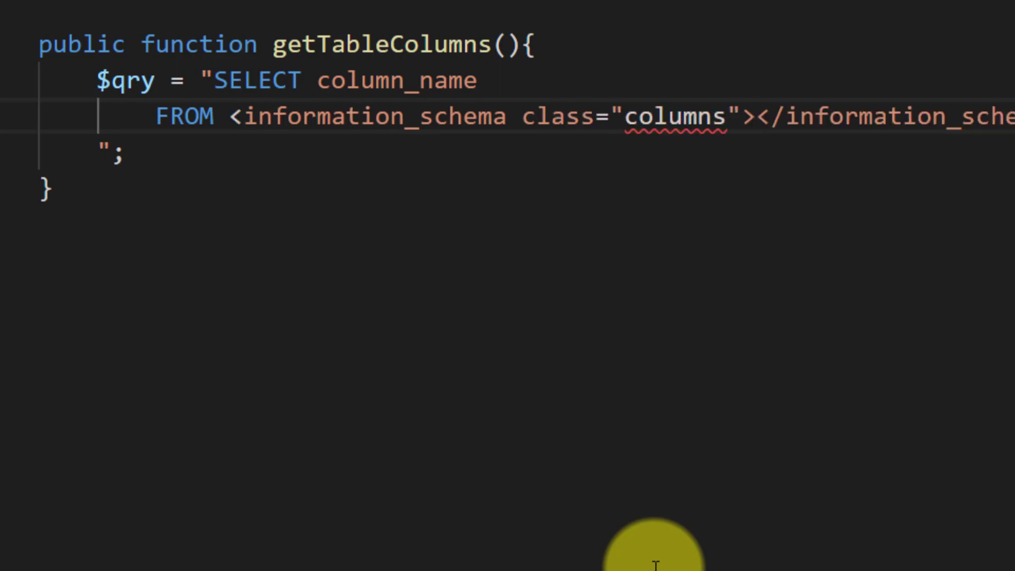
pyautogui.hotkey('ctrl', 'z')
pyautogui.press('Return')
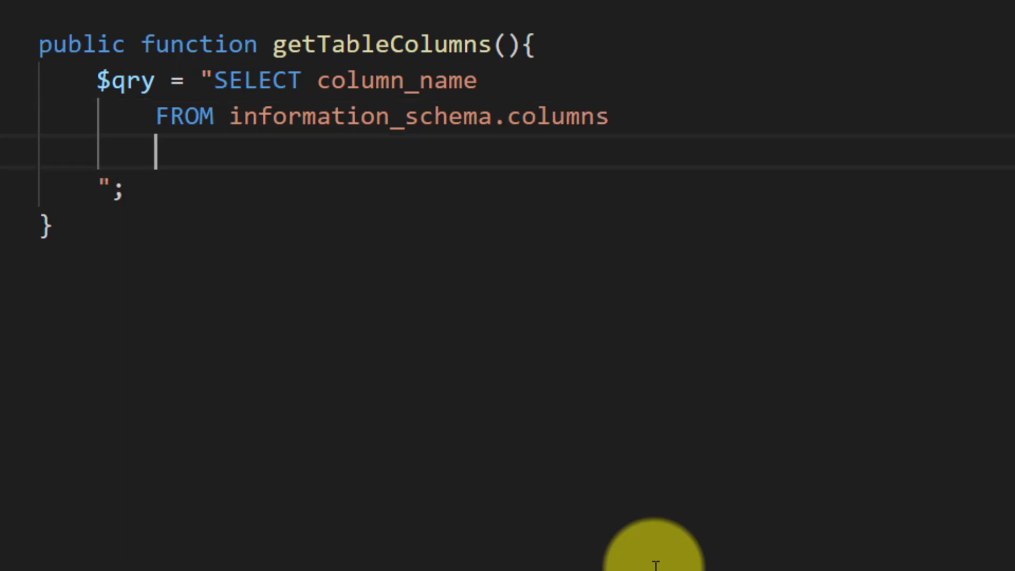
pyautogui.write('WHERE')
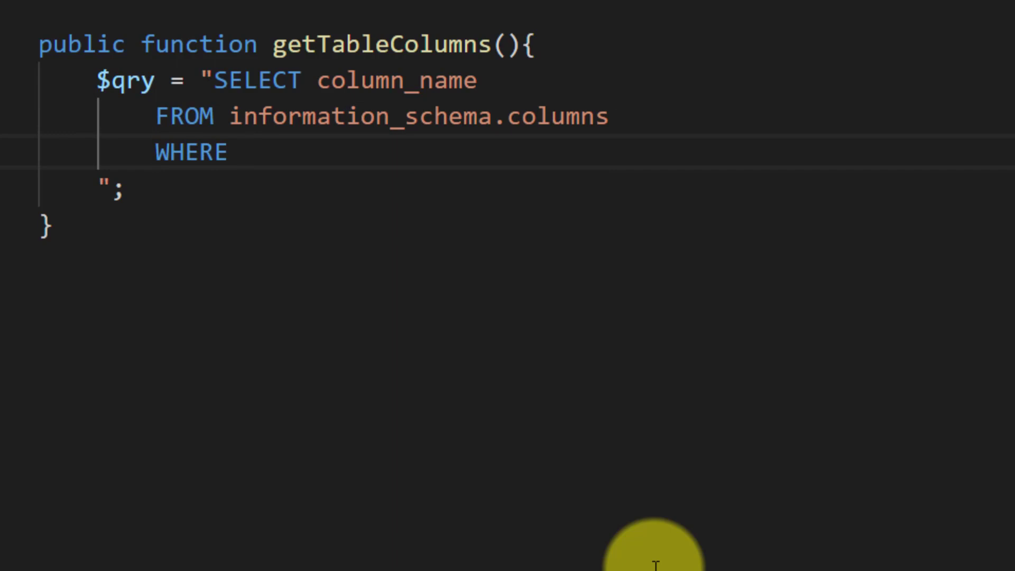
pyautogui.write(' table_name ')
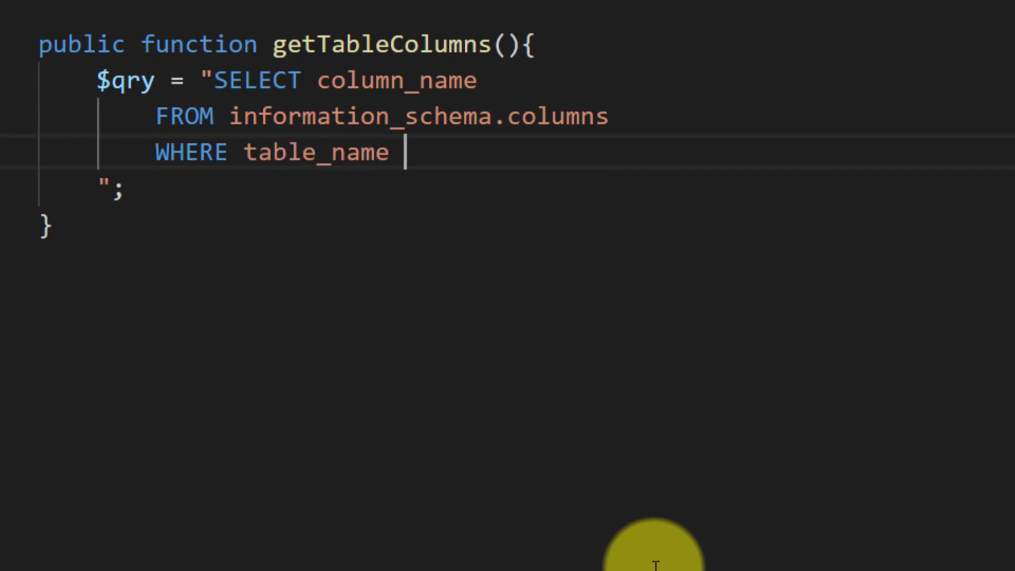
pyautogui.write("= 'users")
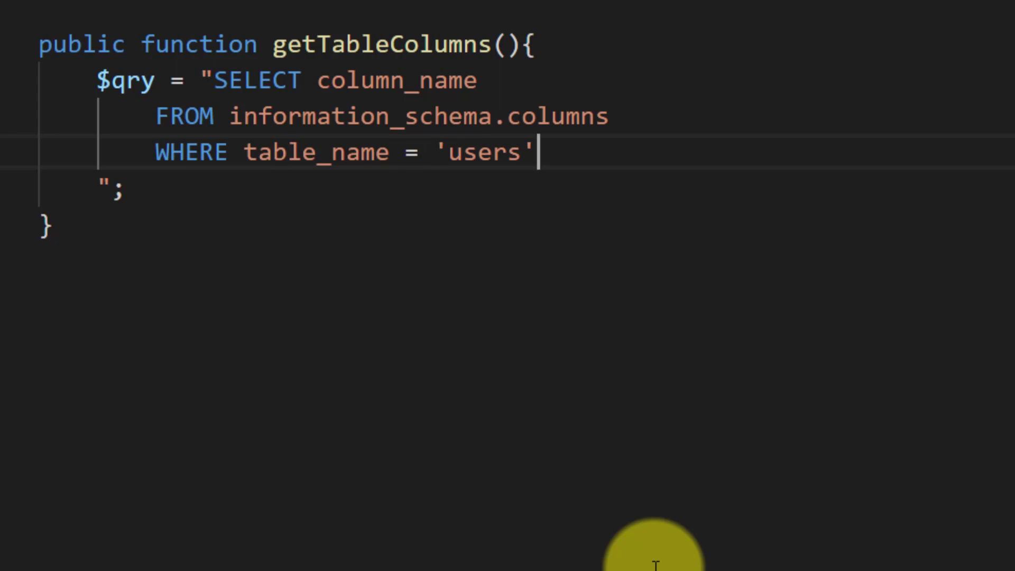
# Add WHERE conditions for the users table and 'learning' schema, trimming trailing spaces.
pyautogui.press('Return')
pyautogui.write('AND ')
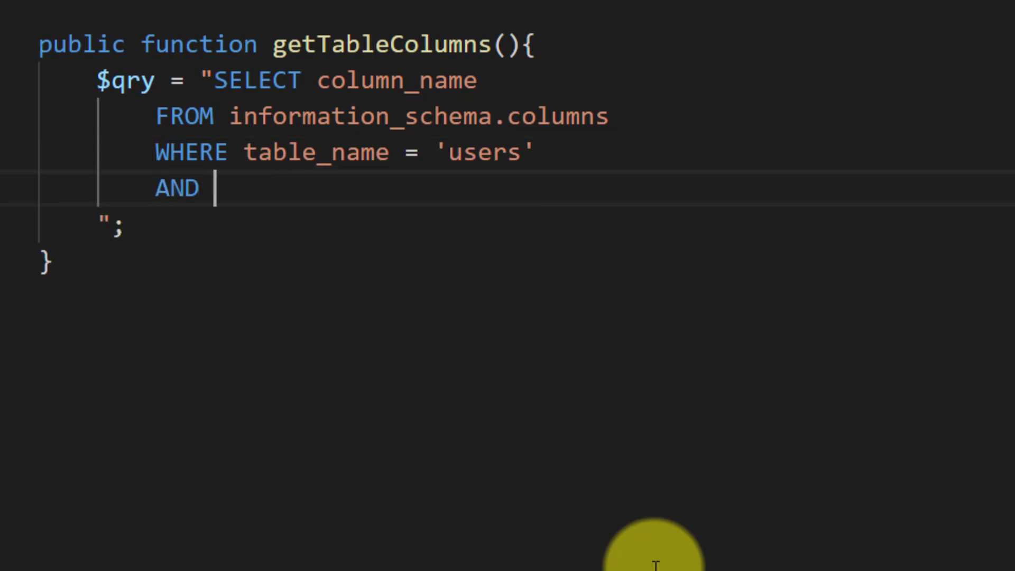
pyautogui.write("table_schema = 'learning';")
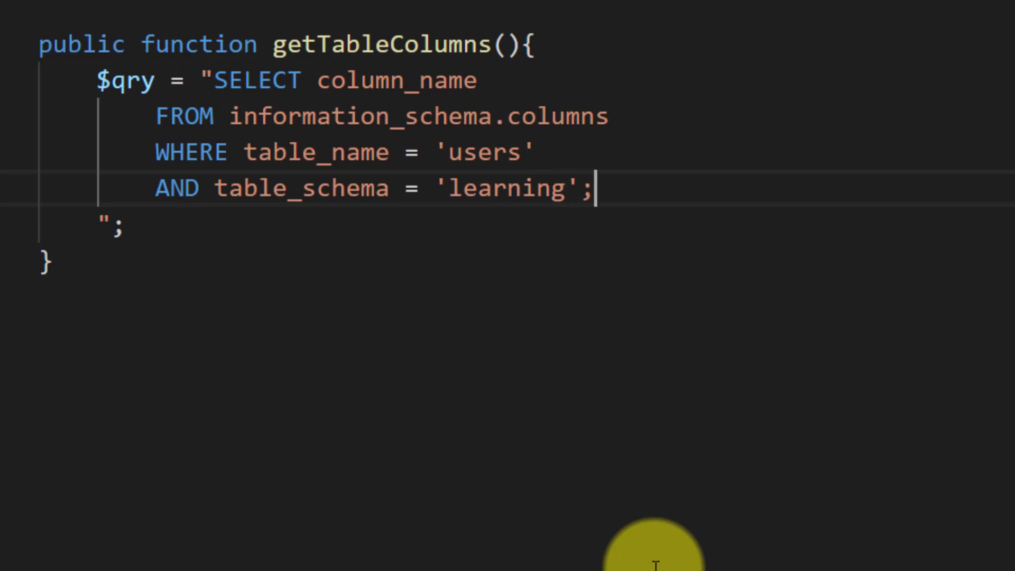
pyautogui.press('Return')
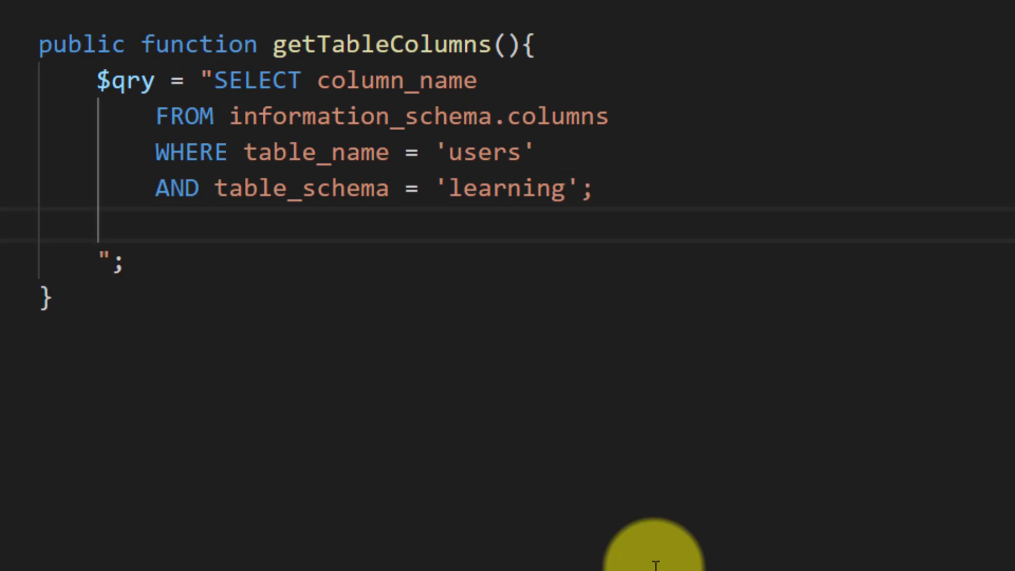
pyautogui.press('BackSpace')
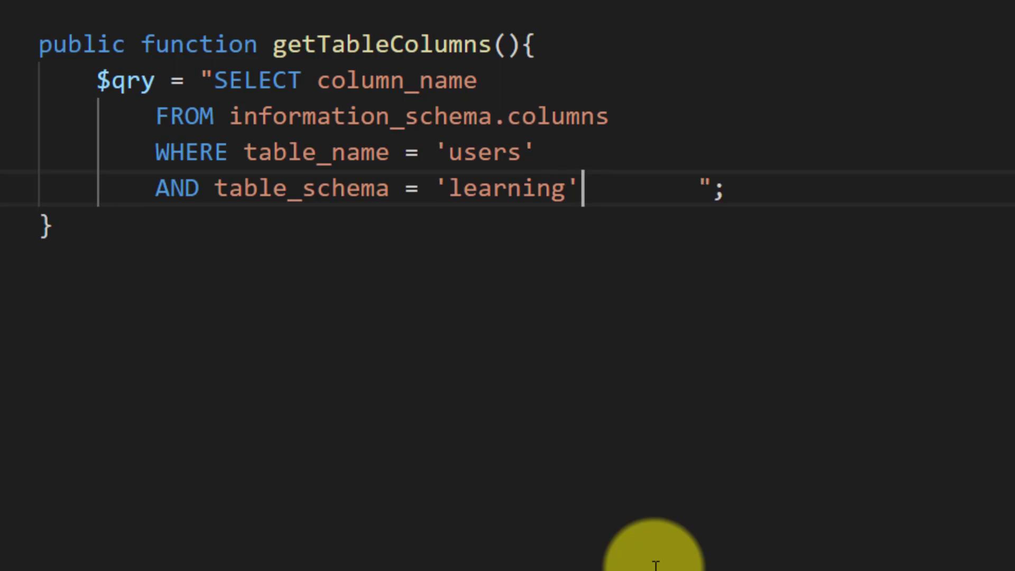
pyautogui.hotkey('shift', 'End')
pyautogui.press('Delete')
pyautogui.press('Return')
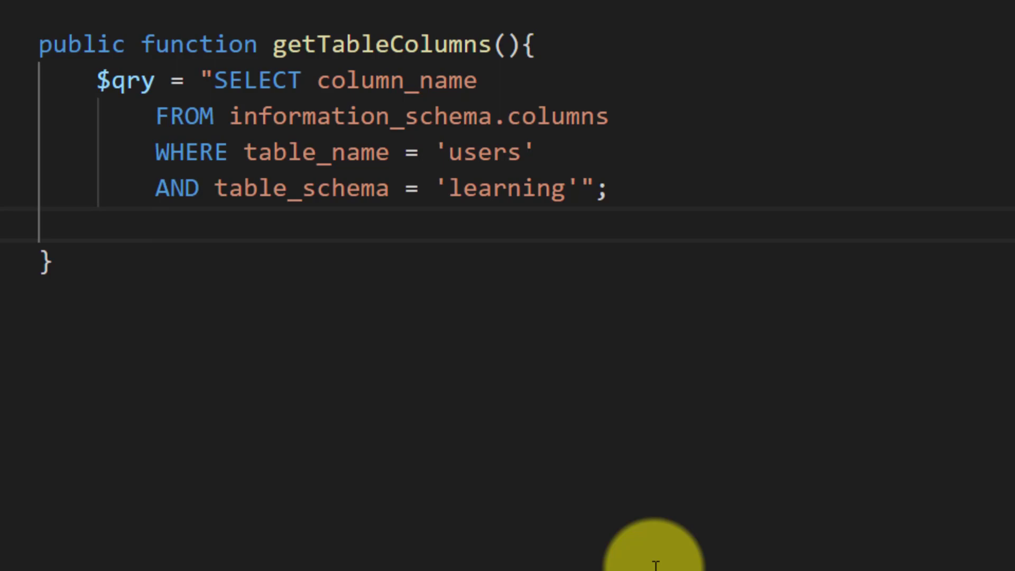
pyautogui.write('$res')
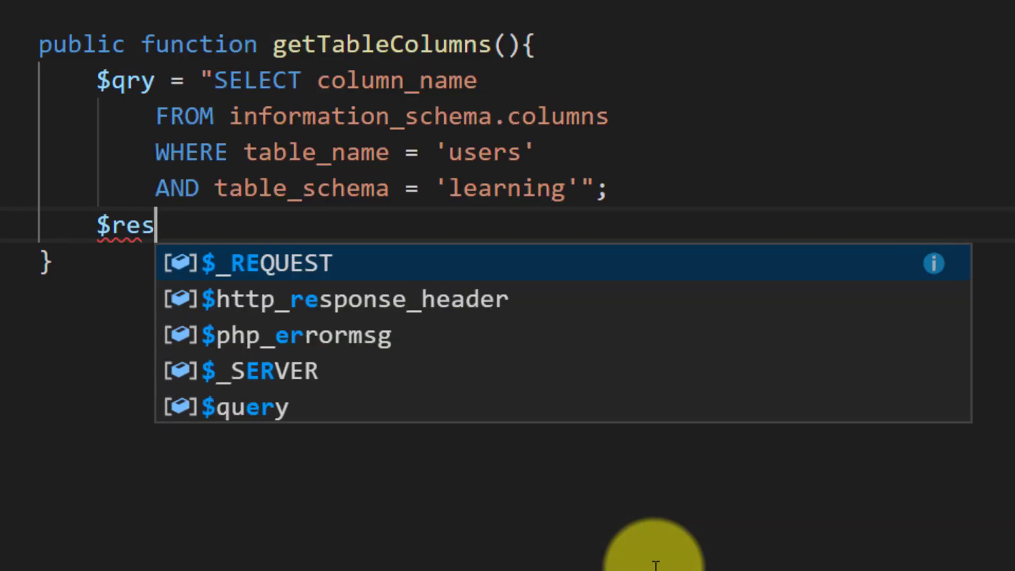
pyautogui.write('ult = ')
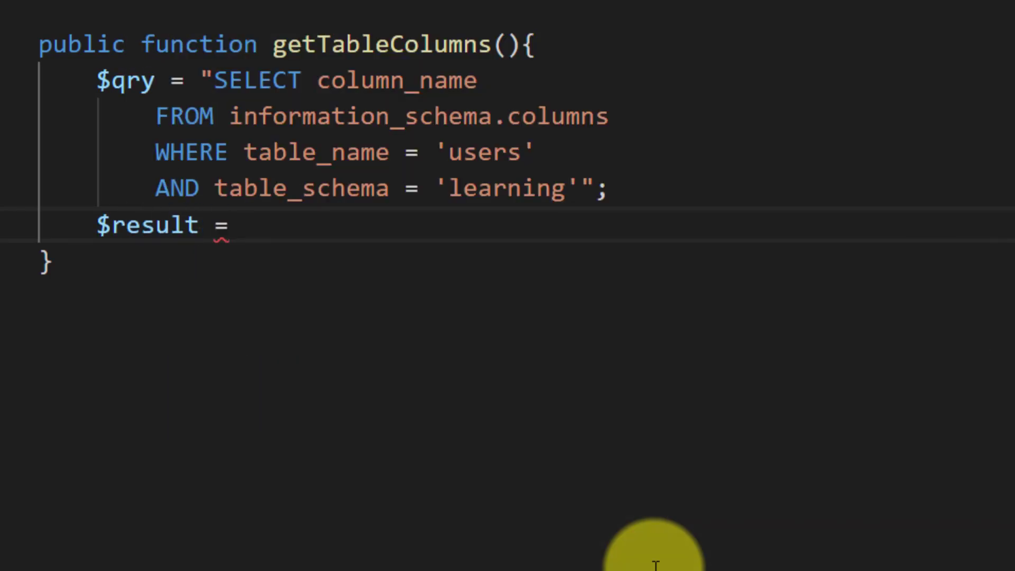
pyautogui.write('DB::selec')
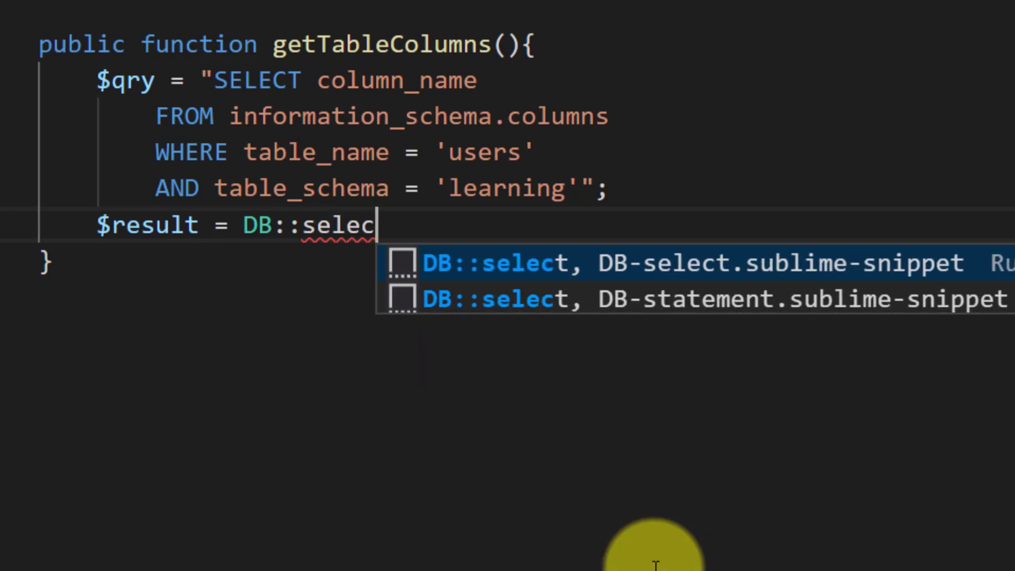
pyautogui.write("t('")
# Run the query with $result = DB::select($qry);.
pyautogui.press('BackSpace')
pyautogui.write('$')
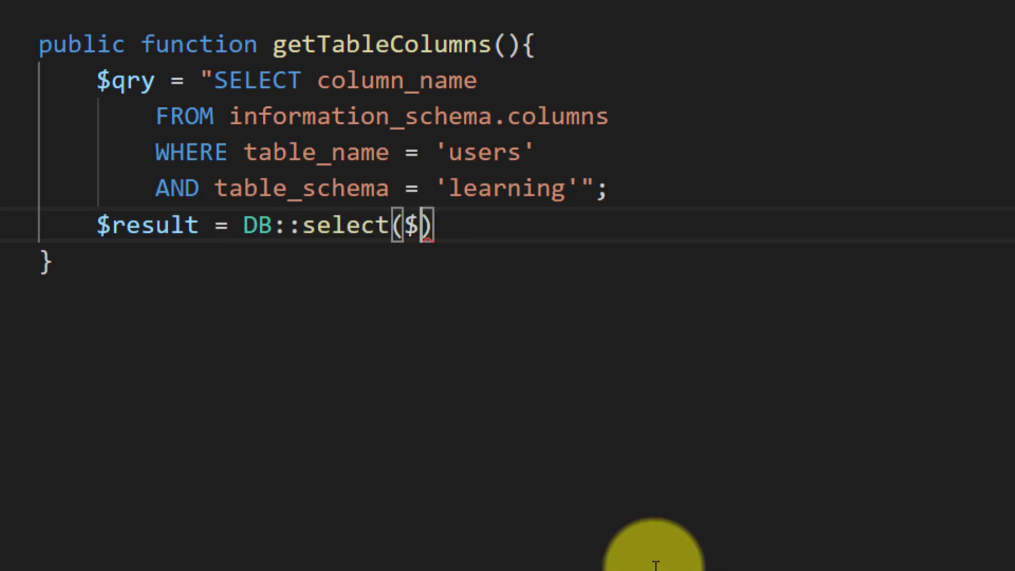
pyautogui.write('qry')
pyautogui.press('Right')
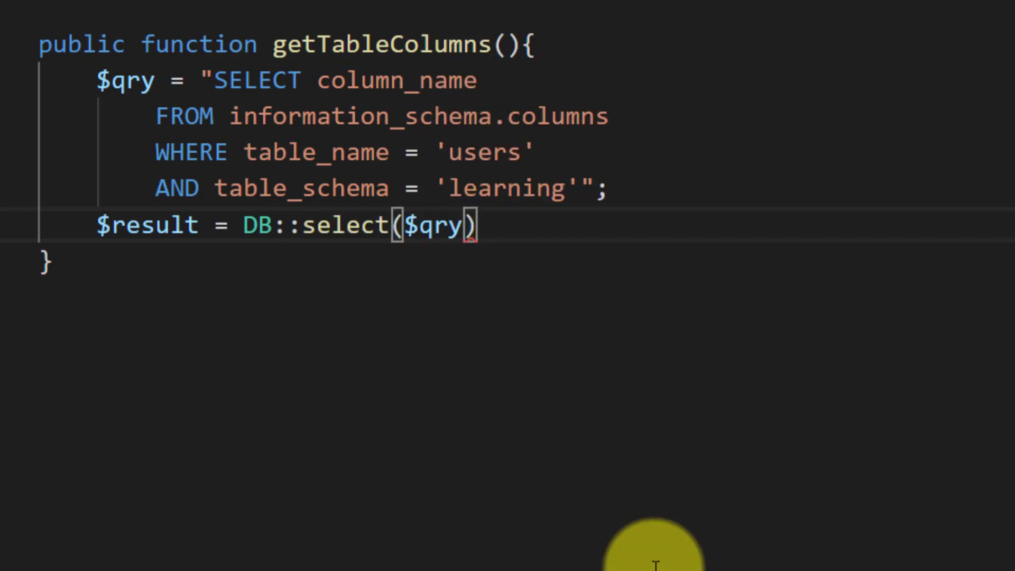
pyautogui.write(';')
pyautogui.press('Up')
pyautogui.press('Return')
pyautogui.press('Down')
pyautogui.press('End')
# Add dd($result); below it and switch to Chrome.
pyautogui.press('Return')
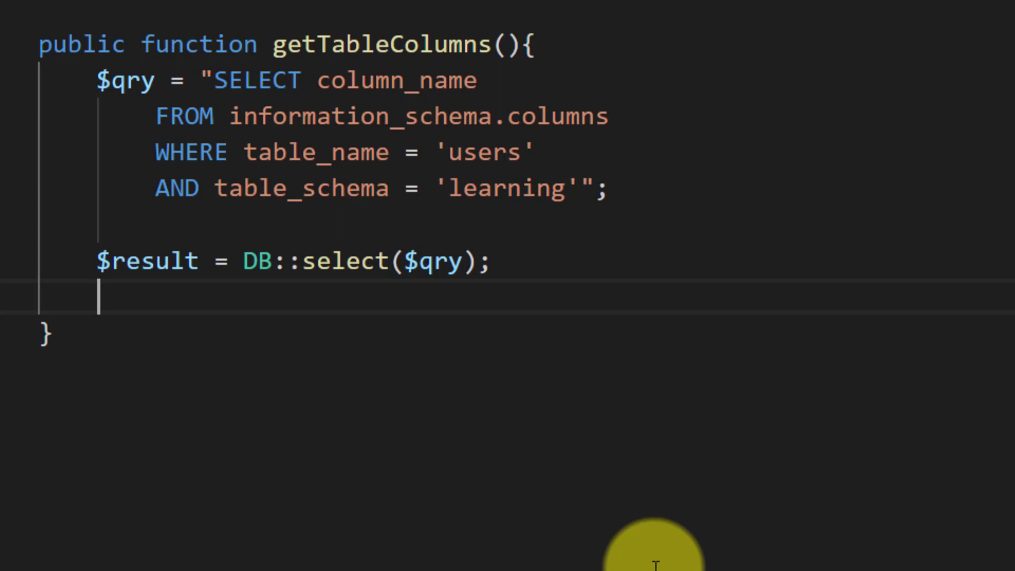
pyautogui.write('($re')
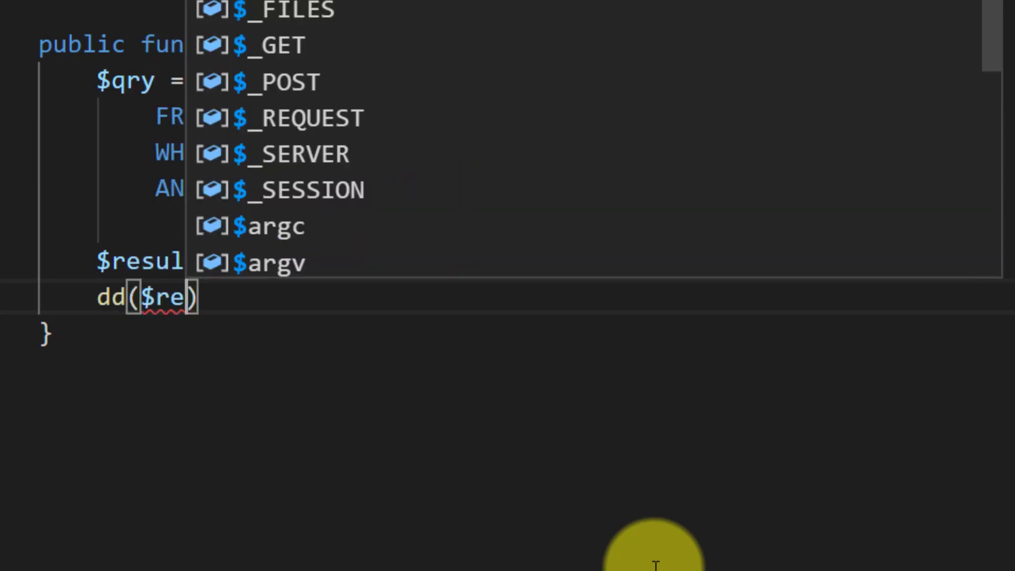
pyautogui.write('sult')
pyautogui.press('End')
pyautogui.write(';')
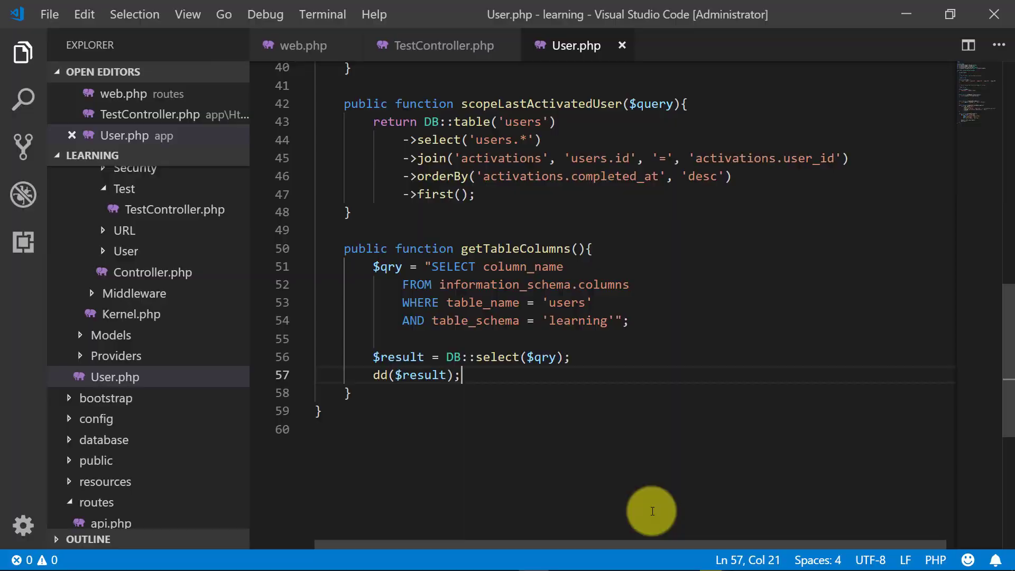
pyautogui.hotkey('alt', 'Tab')
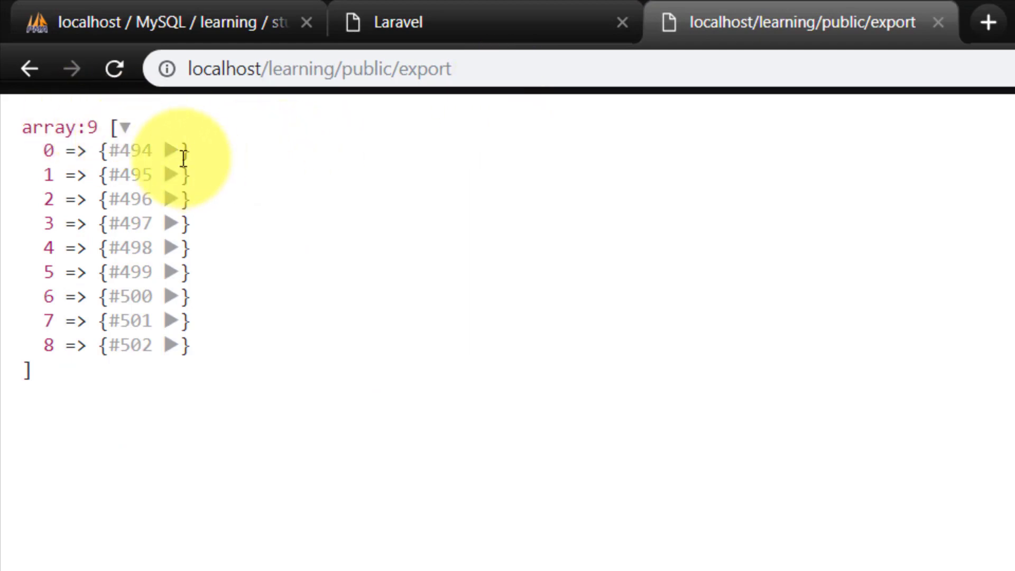
# Expand all nine dumped array entries, showing columns id through image.
pyautogui.click(171, 151)
pyautogui.click(172, 220)
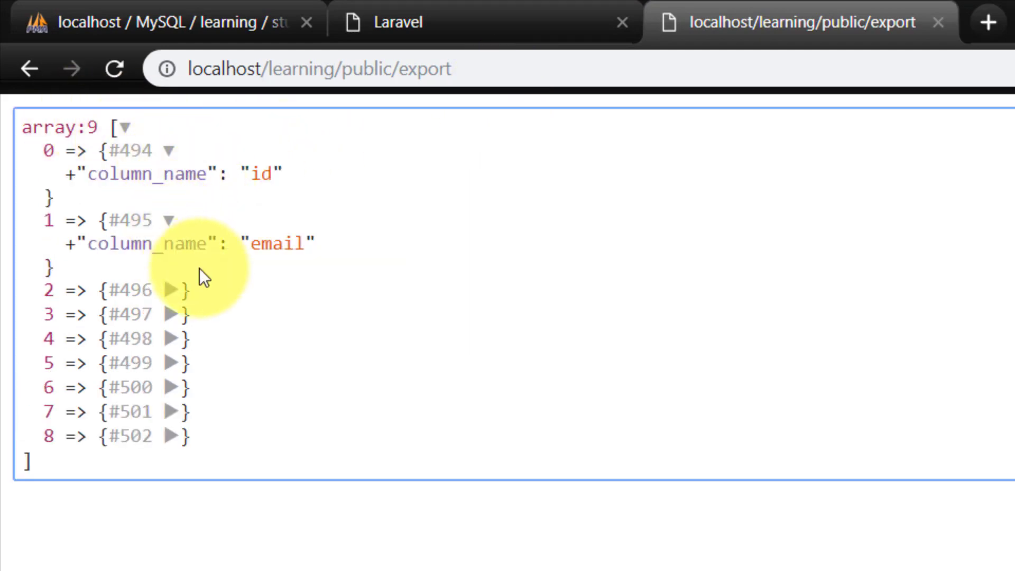
pyautogui.click(172, 290)
pyautogui.click(172, 314)
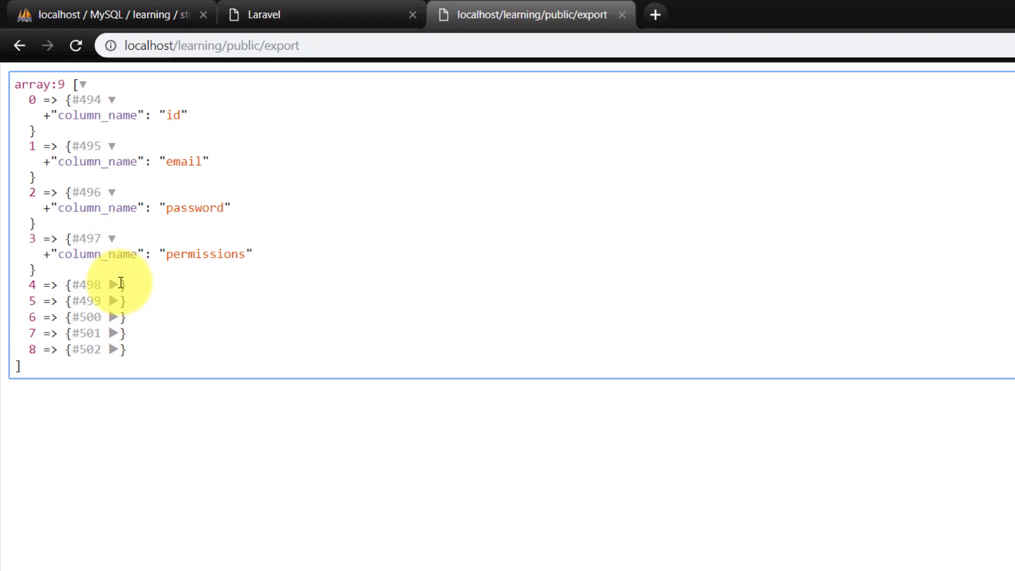
pyautogui.click(113, 285)
pyautogui.click(113, 331)
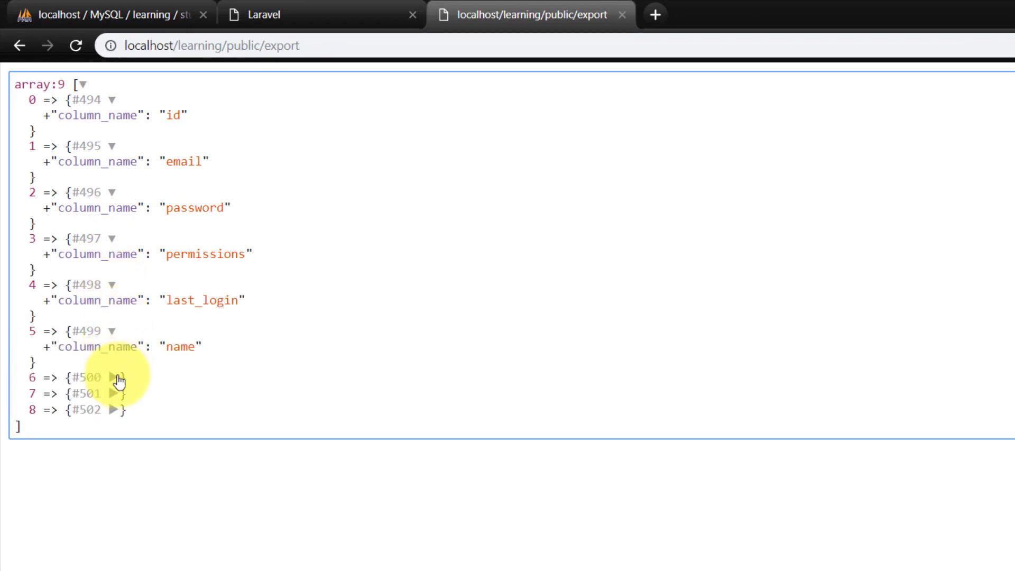
pyautogui.click(114, 377)
pyautogui.click(113, 424)
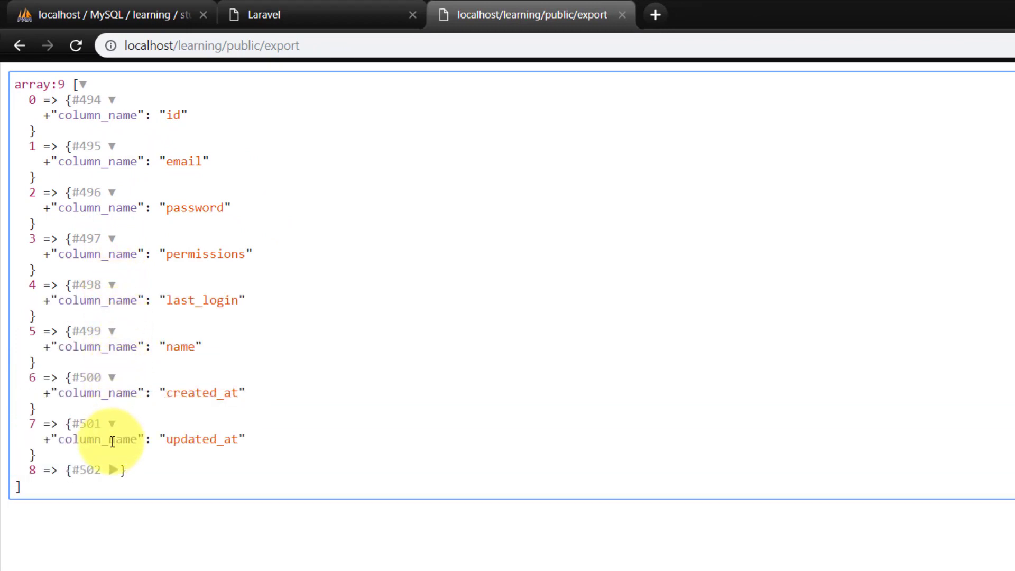
pyautogui.click(112, 470)
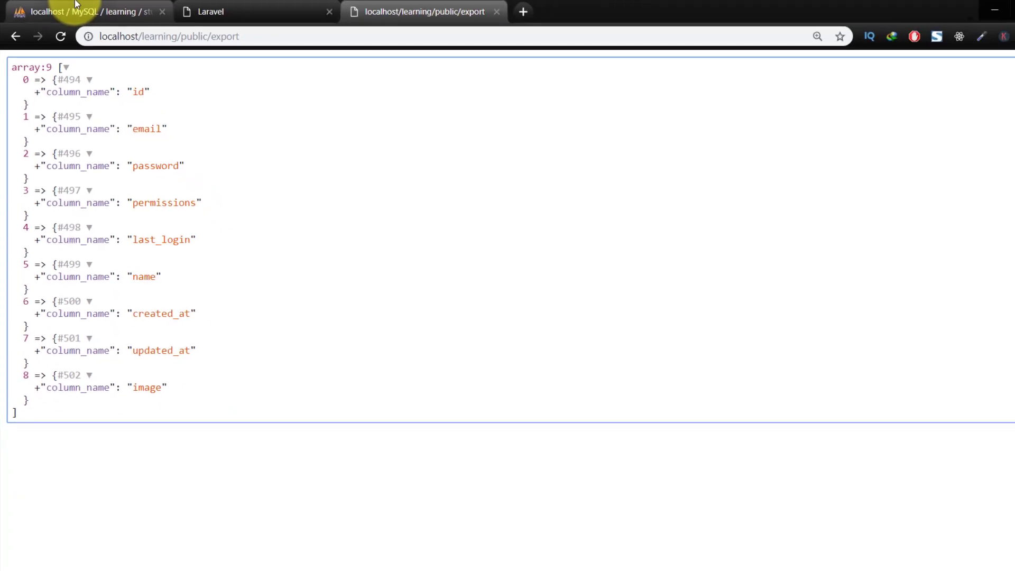
pyautogui.click(75, 3)
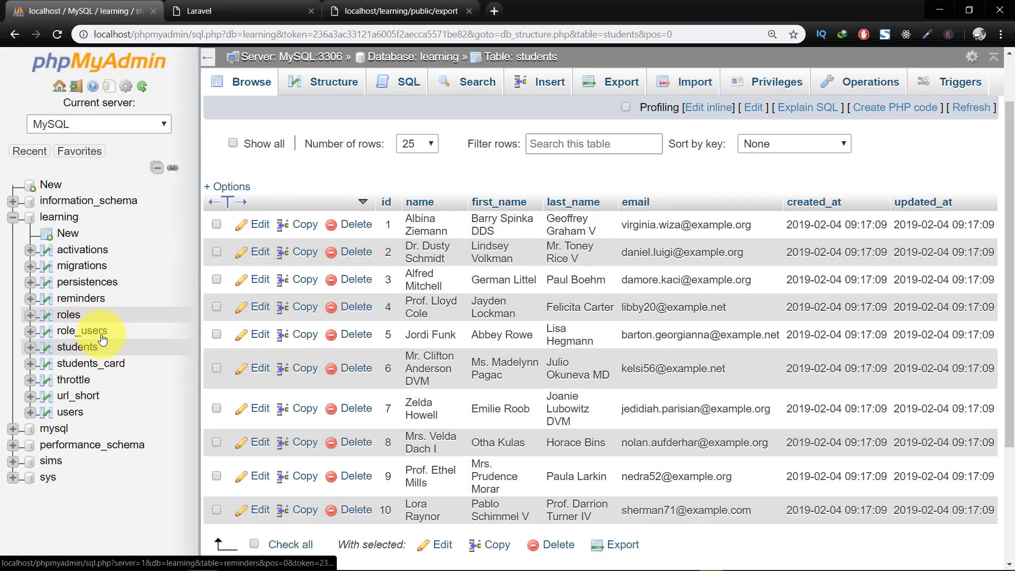
pyautogui.click(70, 411)
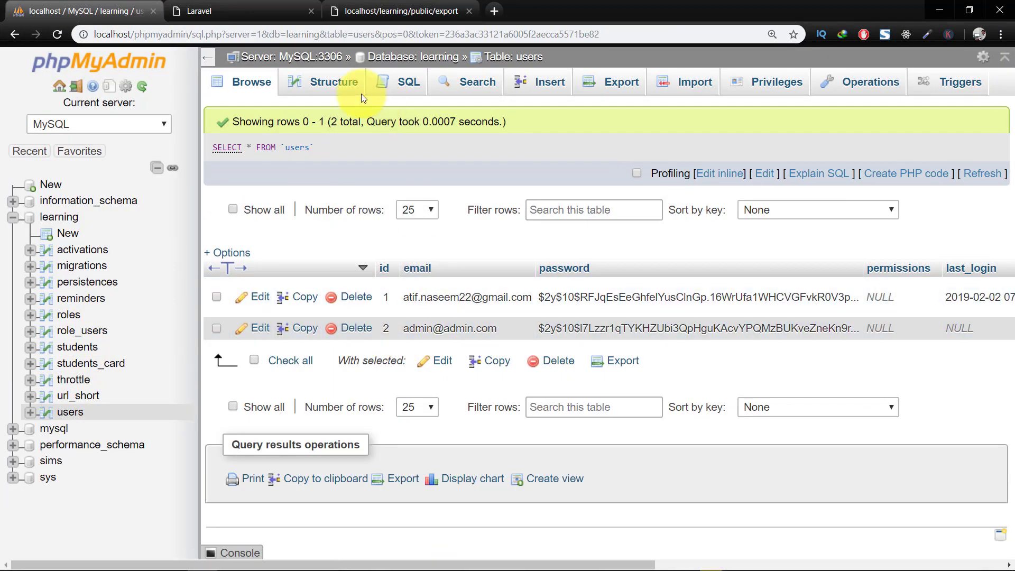
pyautogui.click(334, 82)
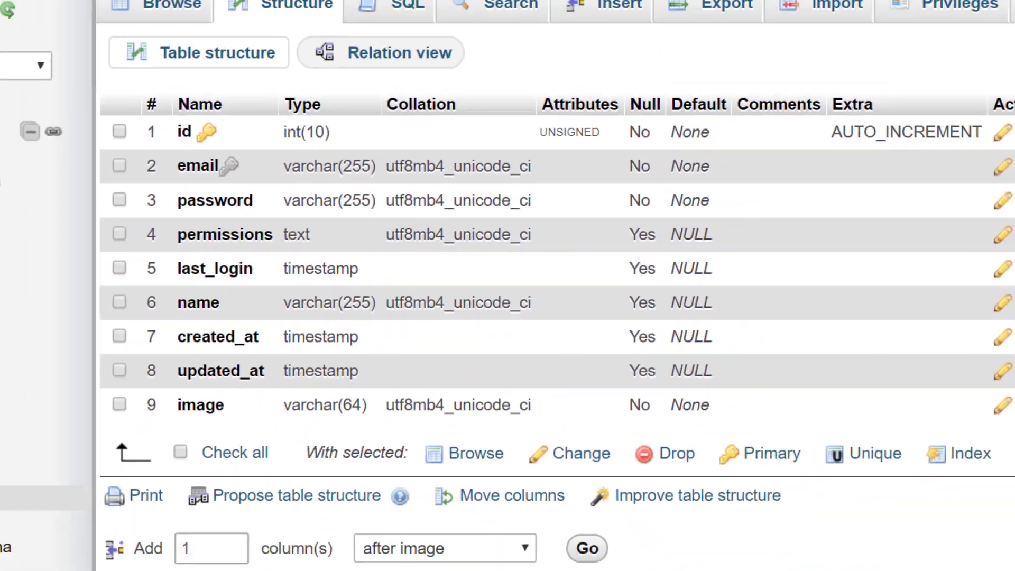
pyautogui.click(400, 10)
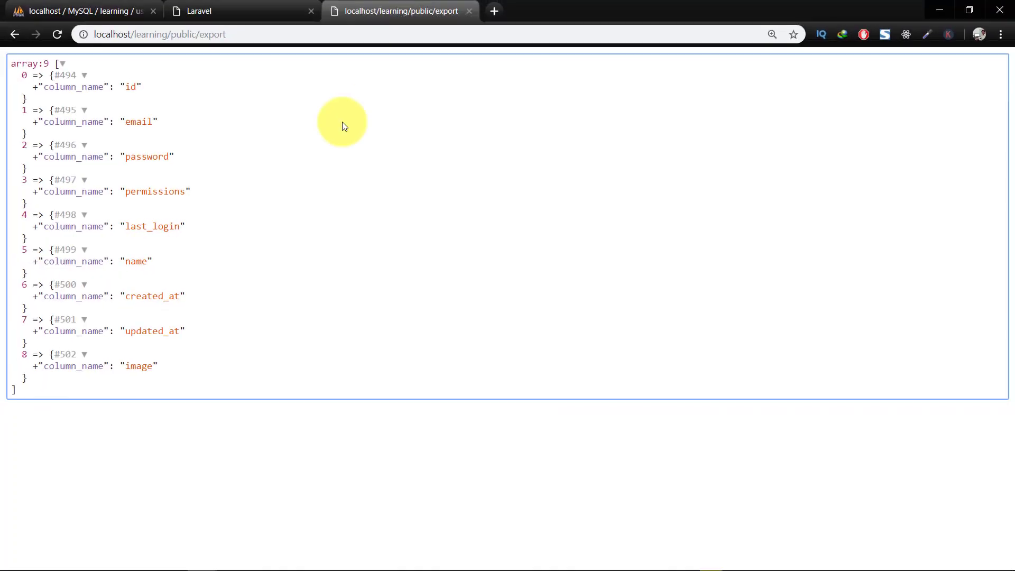
# Declare a public transposeData($data) function below getTableColumns.
pyautogui.hotkey('alt', 'Tab')
pyautogui.click(393, 393)
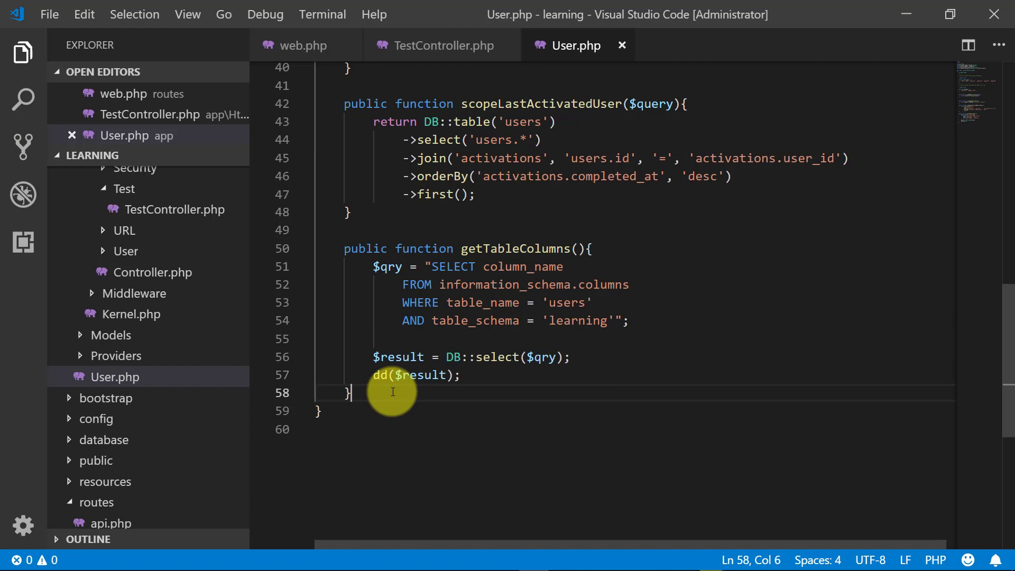
pyautogui.scroll(-3, 590, 424)
pyautogui.press('Return')
pyautogui.press('Return')
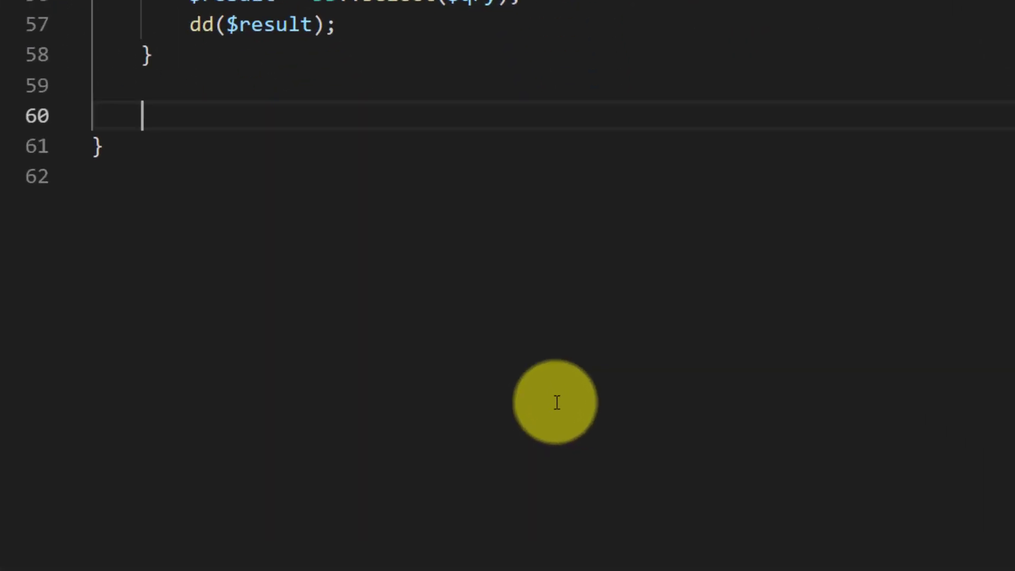
pyautogui.write('public fun')
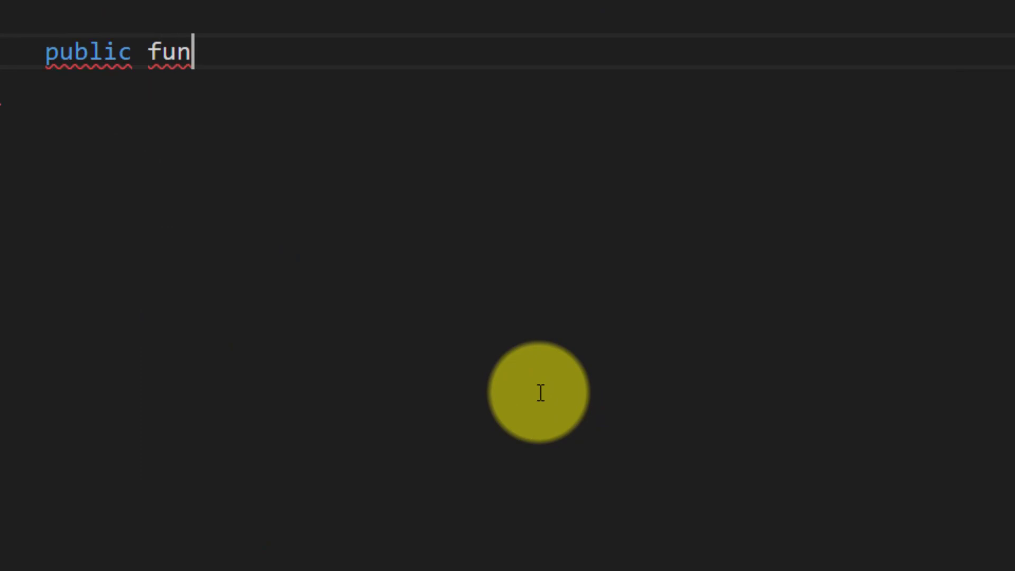
pyautogui.write('ction')
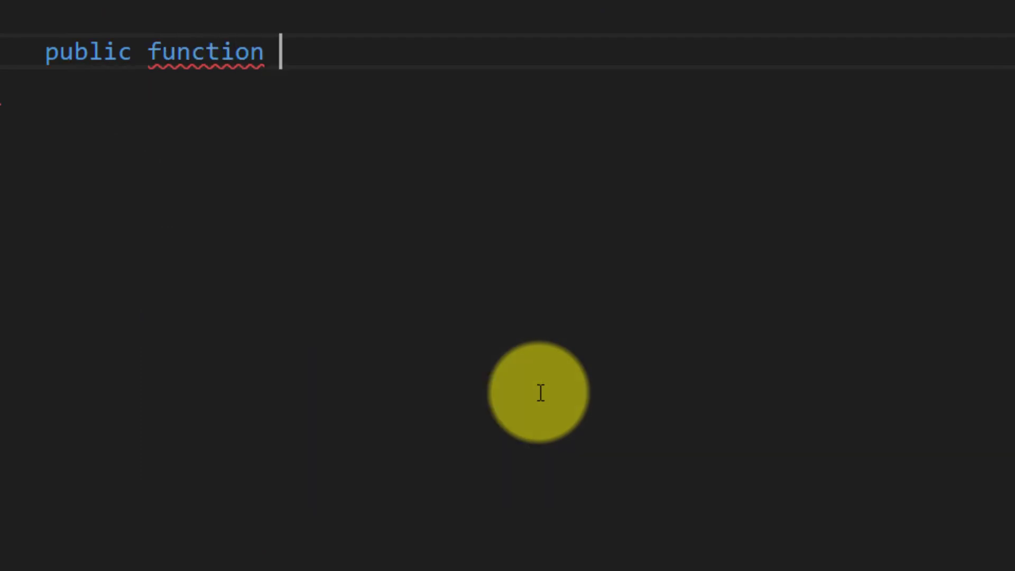
pyautogui.write(' transposeData')
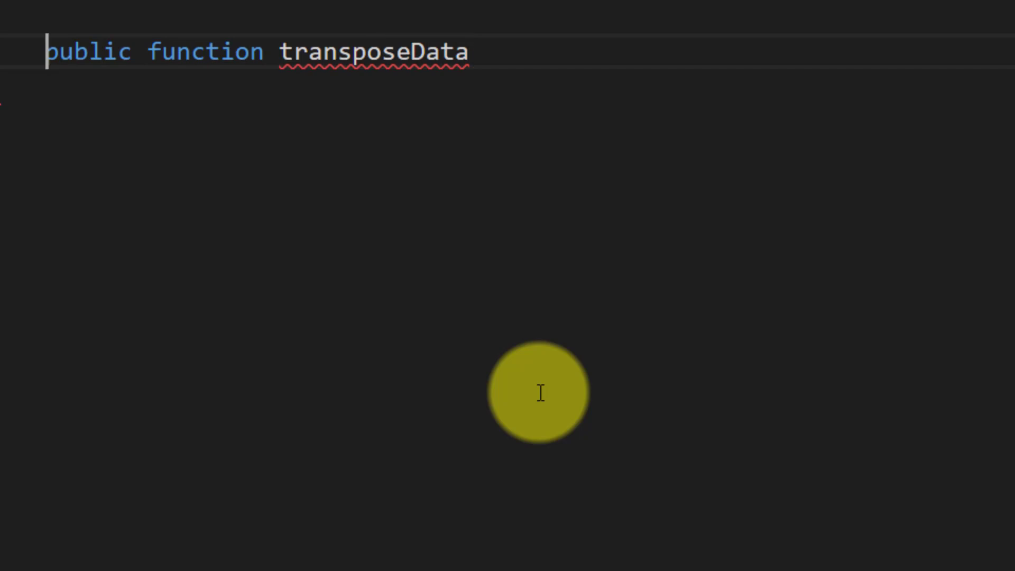
pyautogui.hotkey('ctrl', 'shift', 'Right')
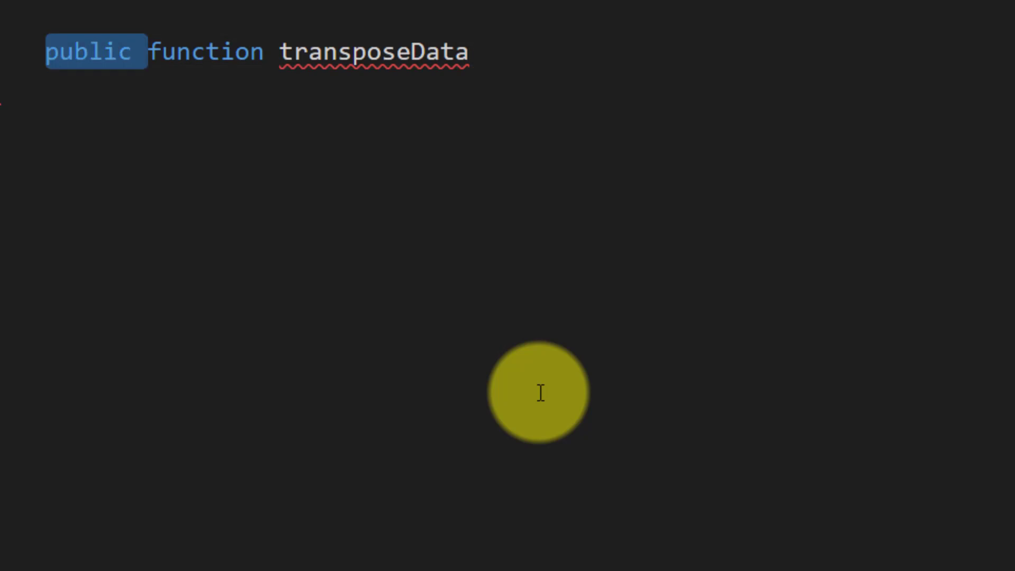
pyautogui.press('End')
pyautogui.write('(')
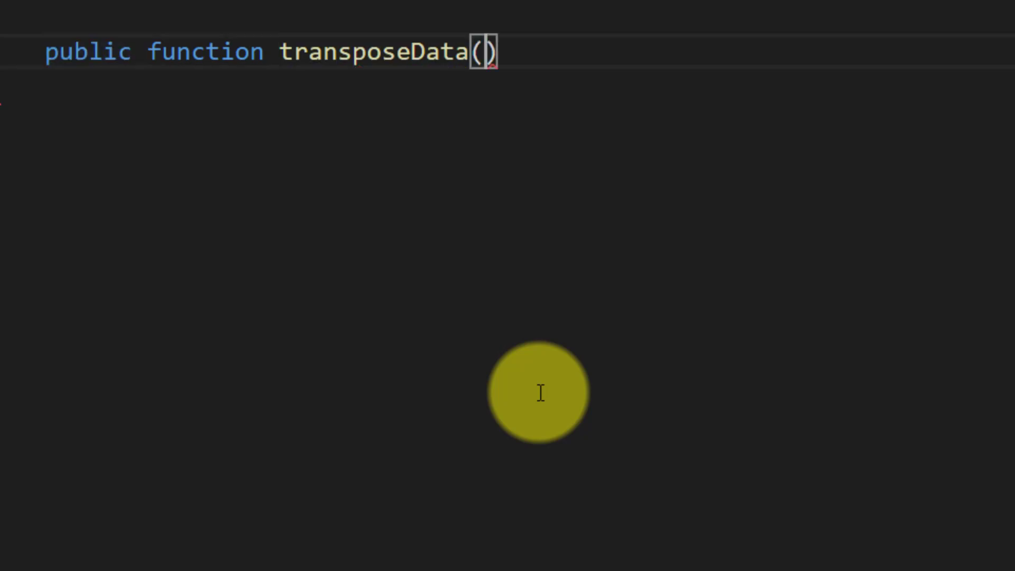
pyautogui.write('$data')
pyautogui.press('Escape')
pyautogui.press('Right')
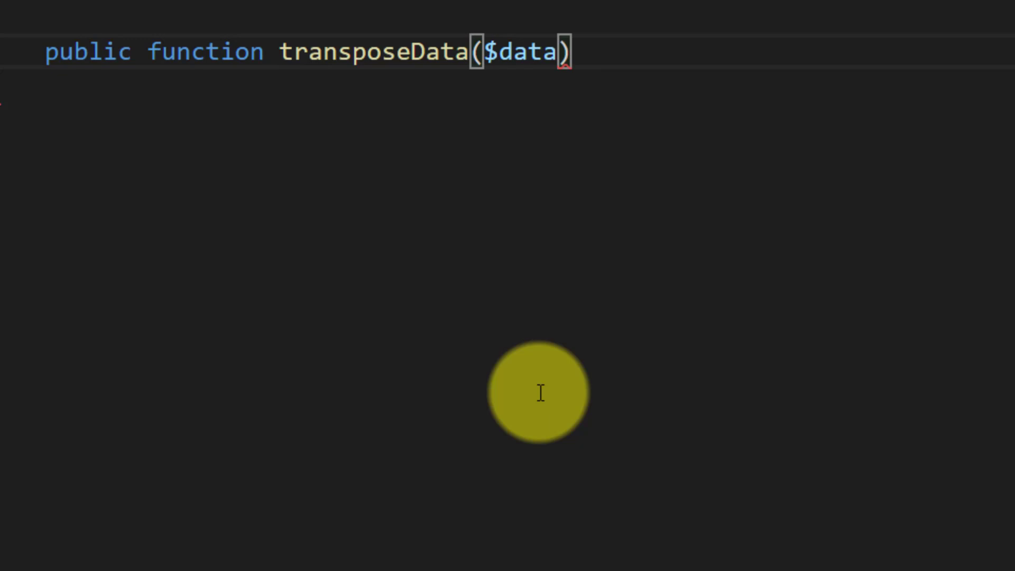
pyautogui.write('{')
pyautogui.press('Return')
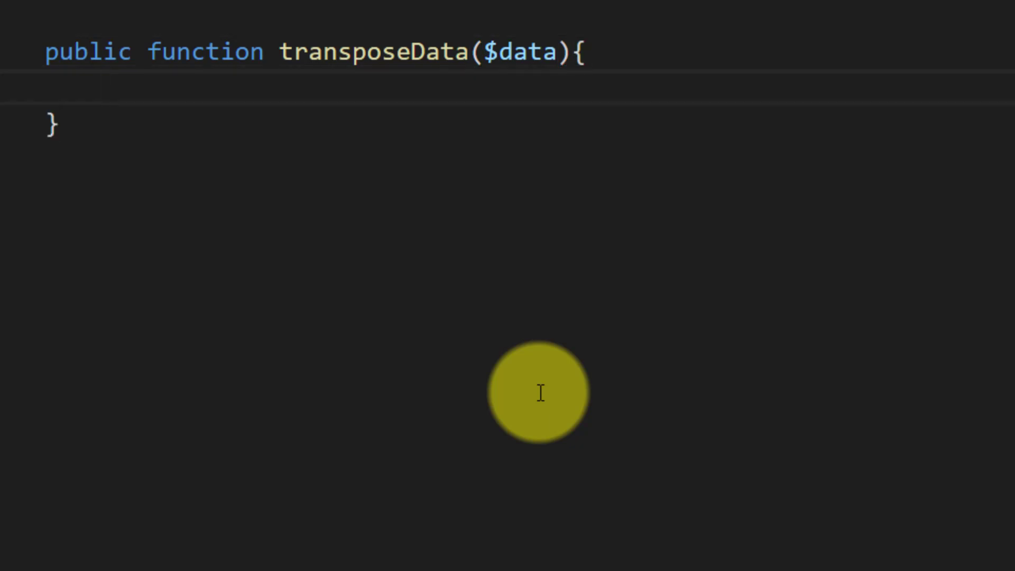
pyautogui.write('$data')
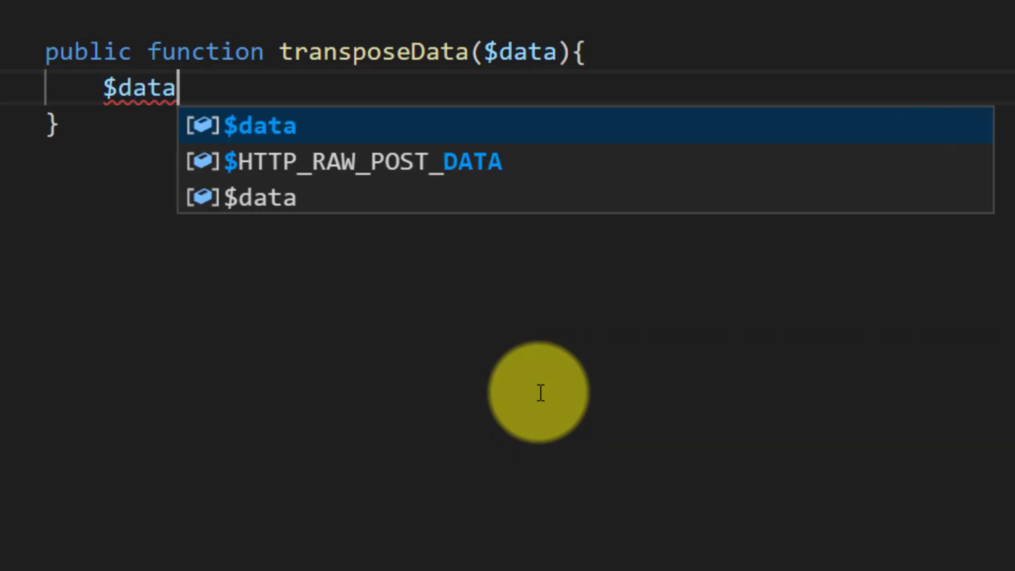
pyautogui.write(' = array')
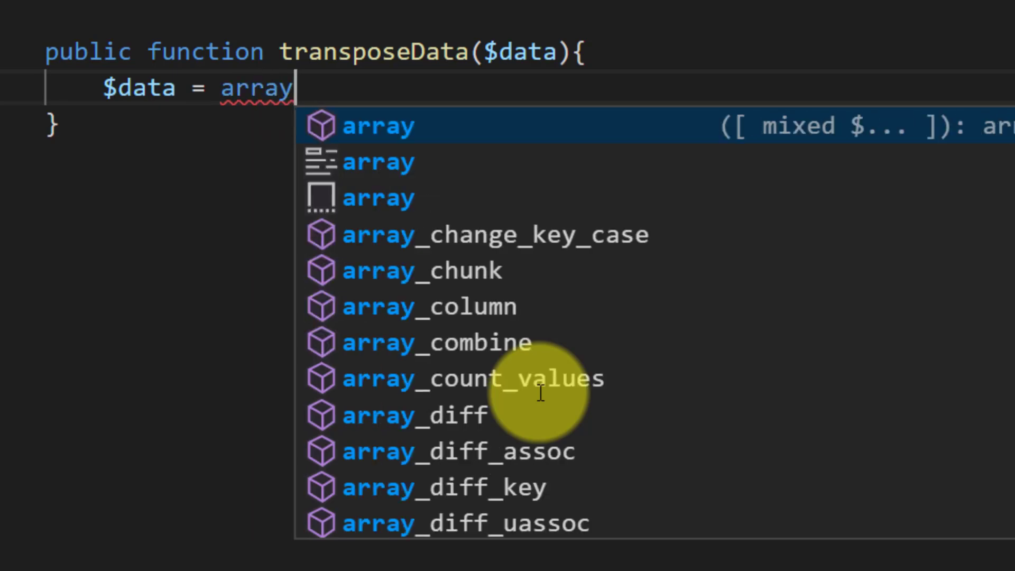
pyautogui.write('();')
# Write $data = array(); and nested foreach loops over $data and $columns.
pyautogui.press('Return')
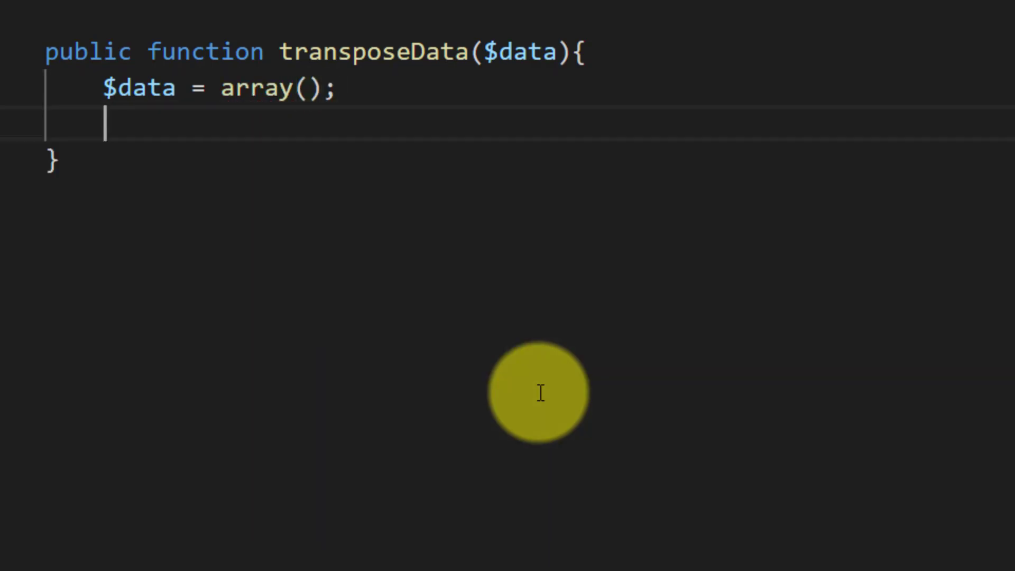
pyautogui.write('orea')
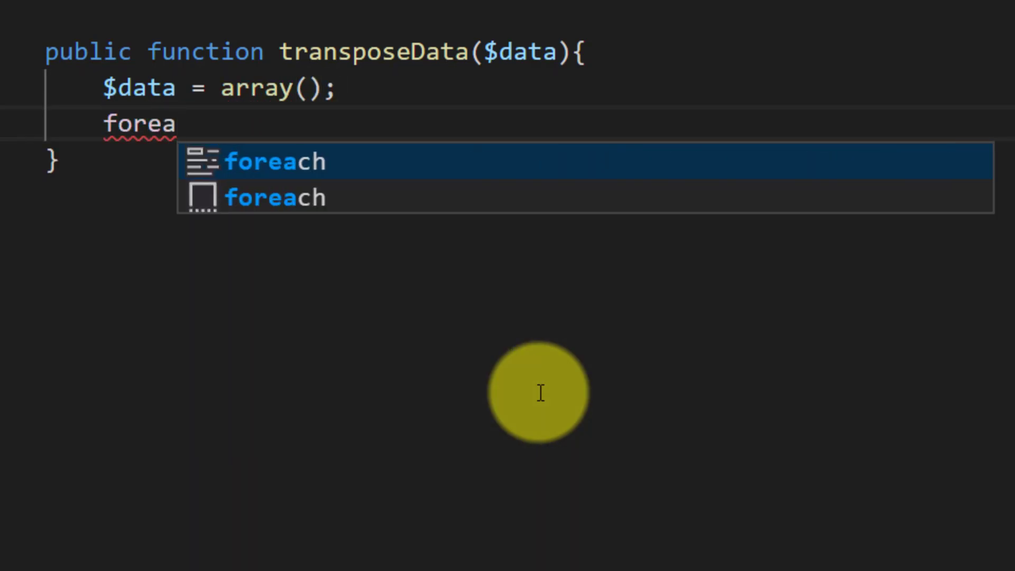
pyautogui.write('ch($')
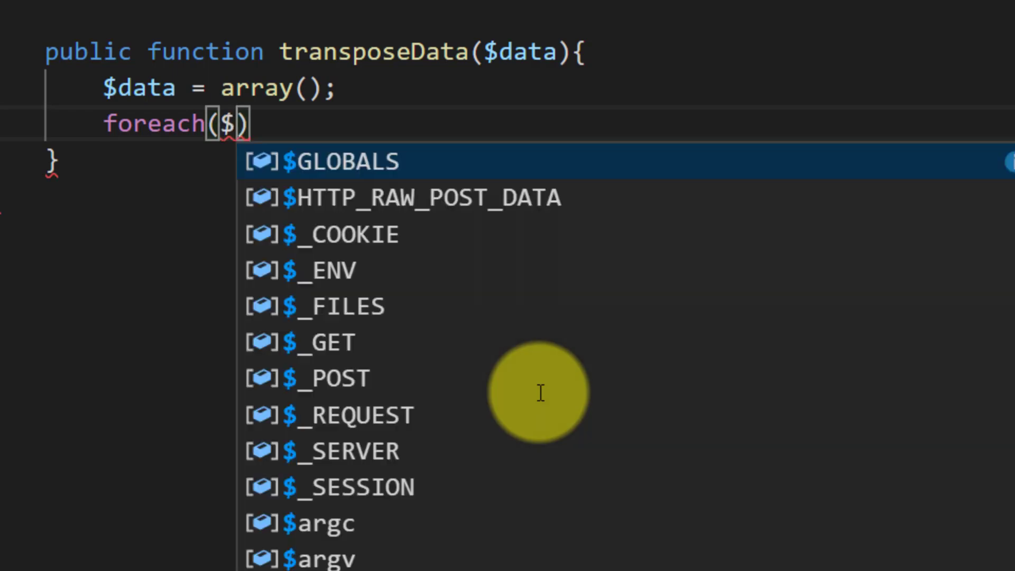
pyautogui.write('data as ')
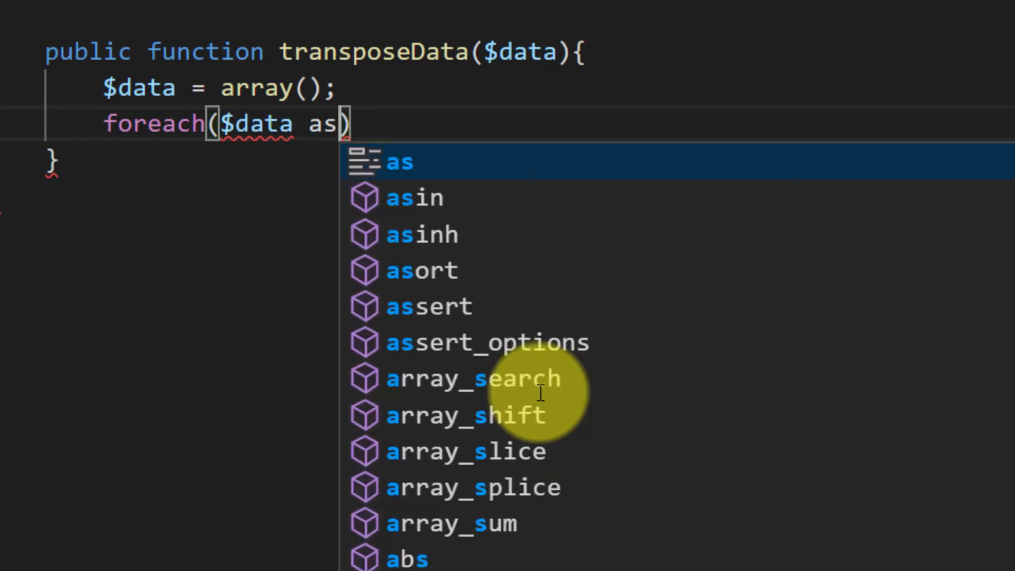
pyautogui.write('$row-')
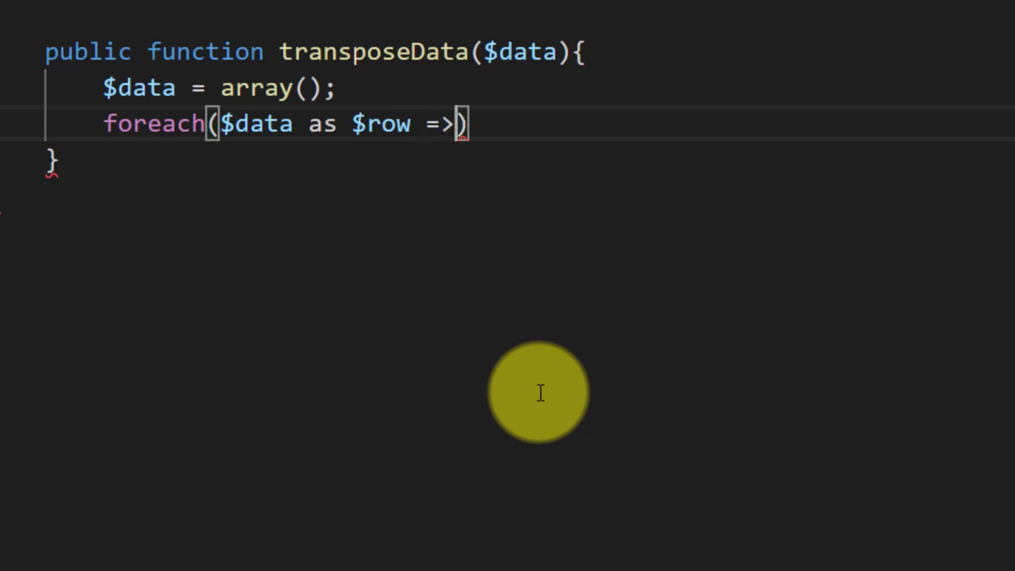
pyautogui.write('$v')
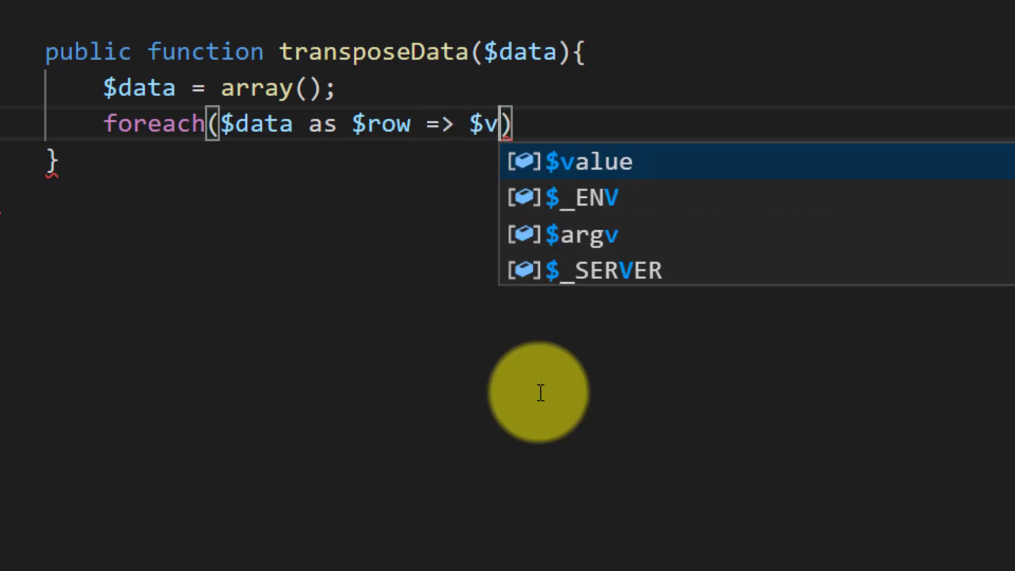
pyautogui.press('BackSpace')
pyautogui.write('cou')
pyautogui.write('lu')
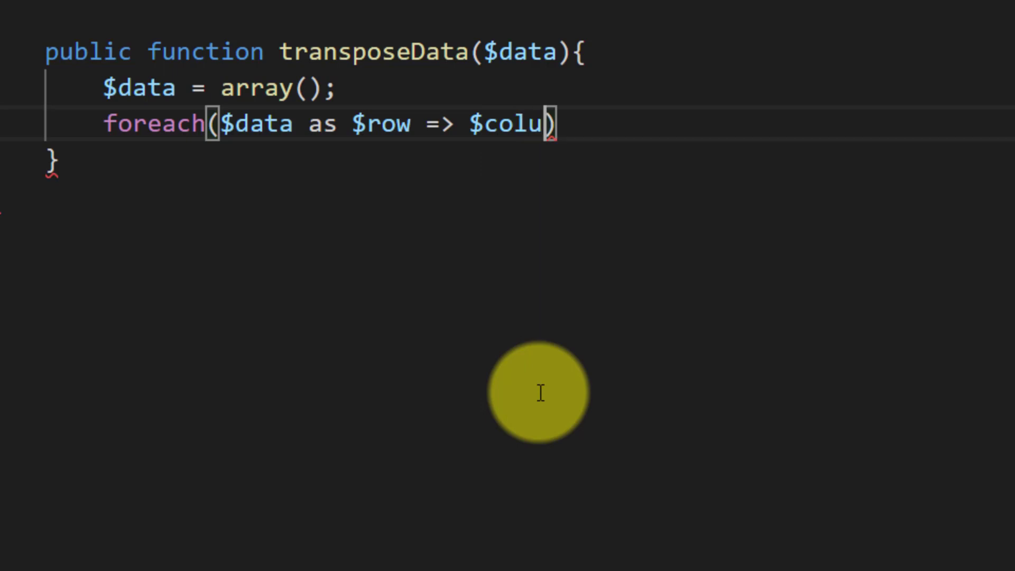
pyautogui.write('mn')
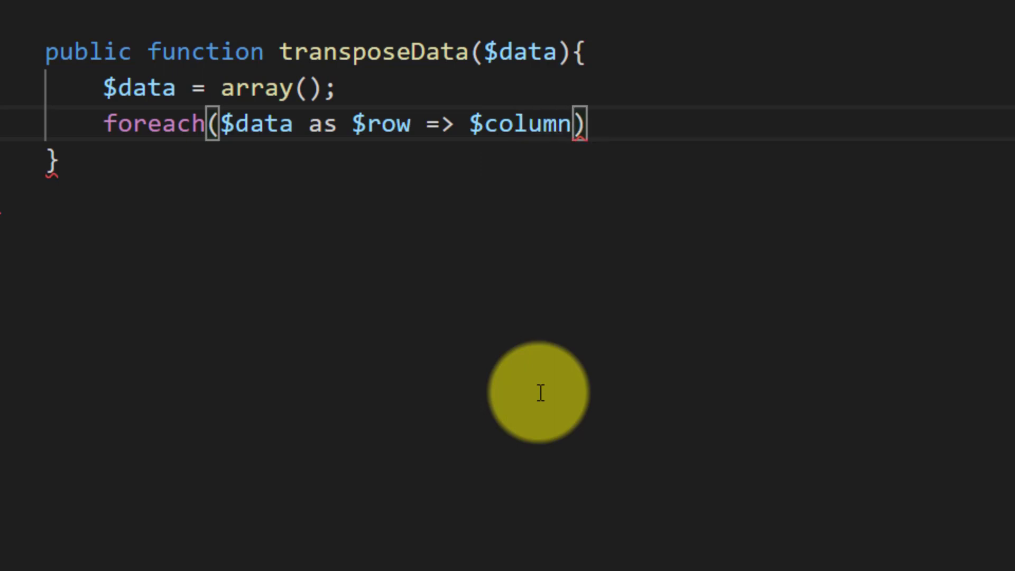
pyautogui.write('s')
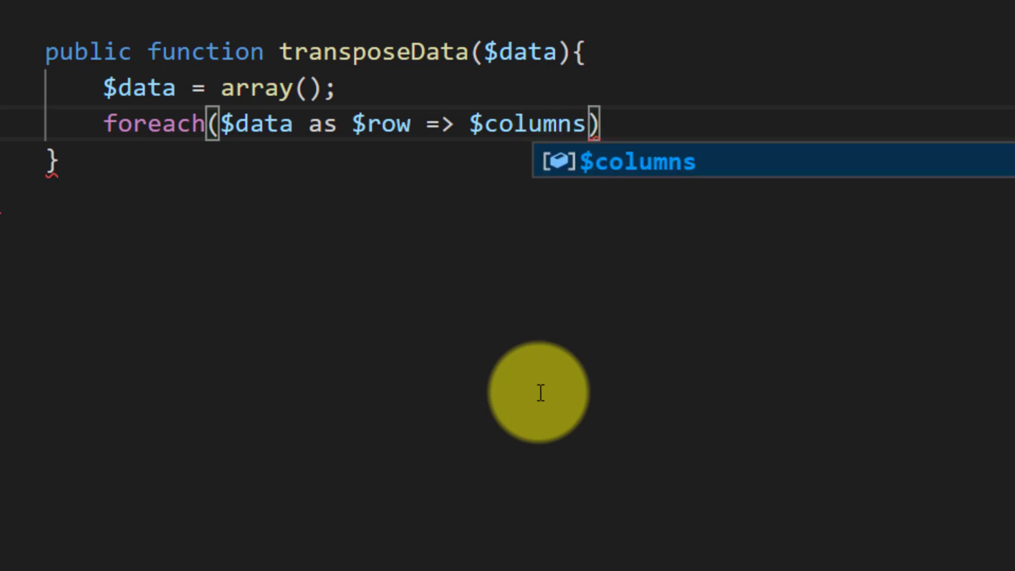
pyautogui.write(')')
pyautogui.press('Return')
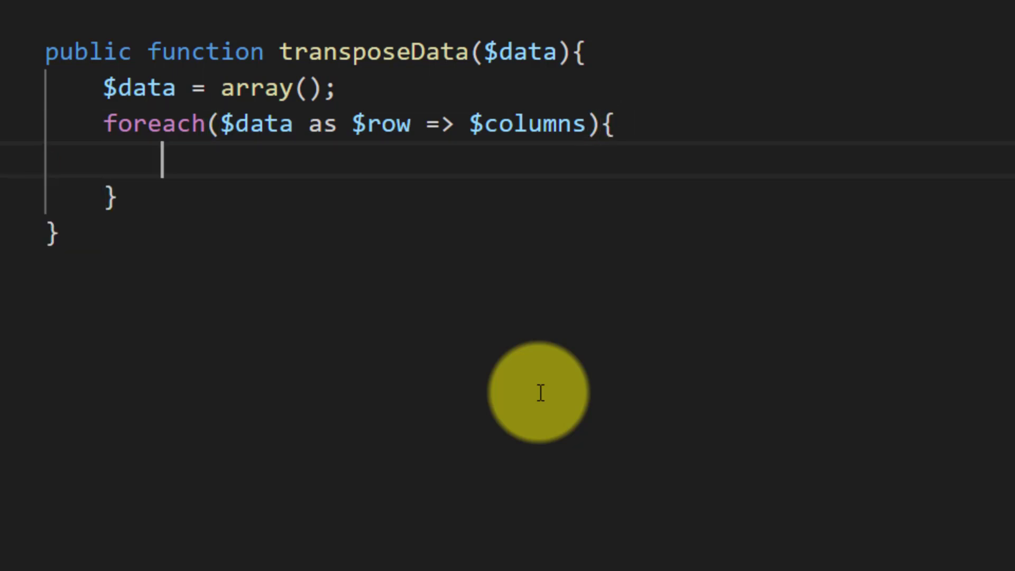
pyautogui.write('for')
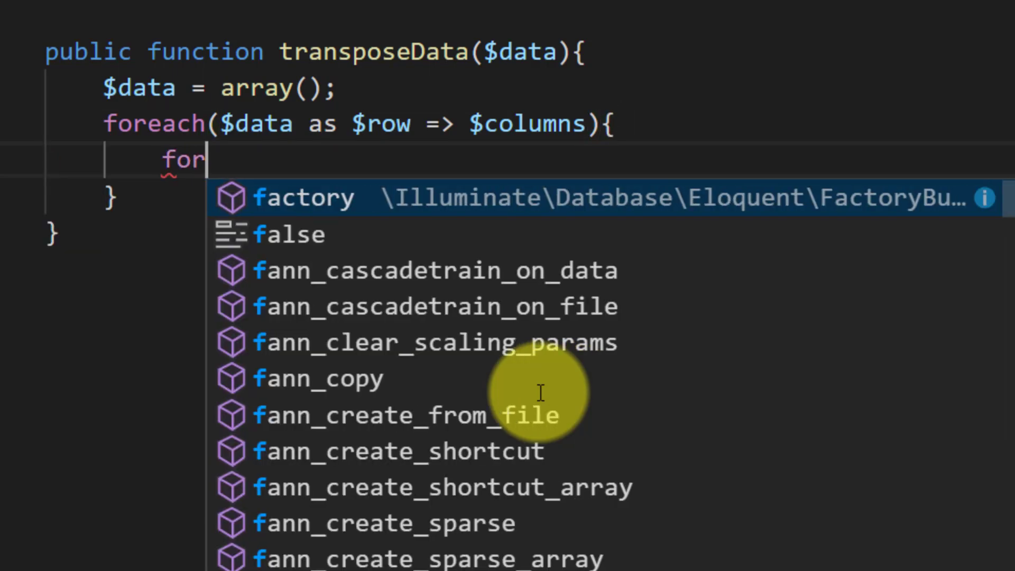
pyautogui.write('each(R')
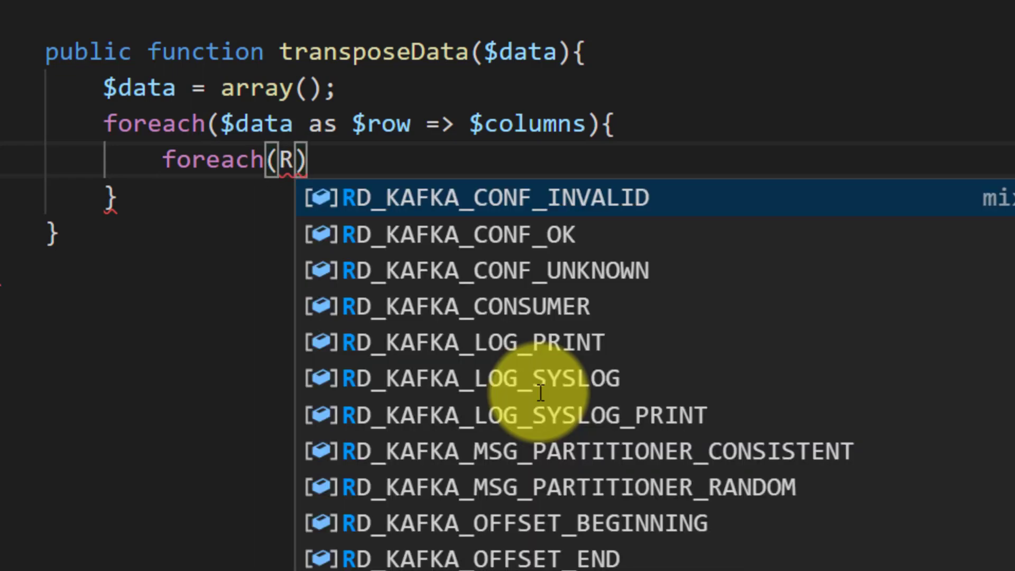
pyautogui.press('BackSpace')
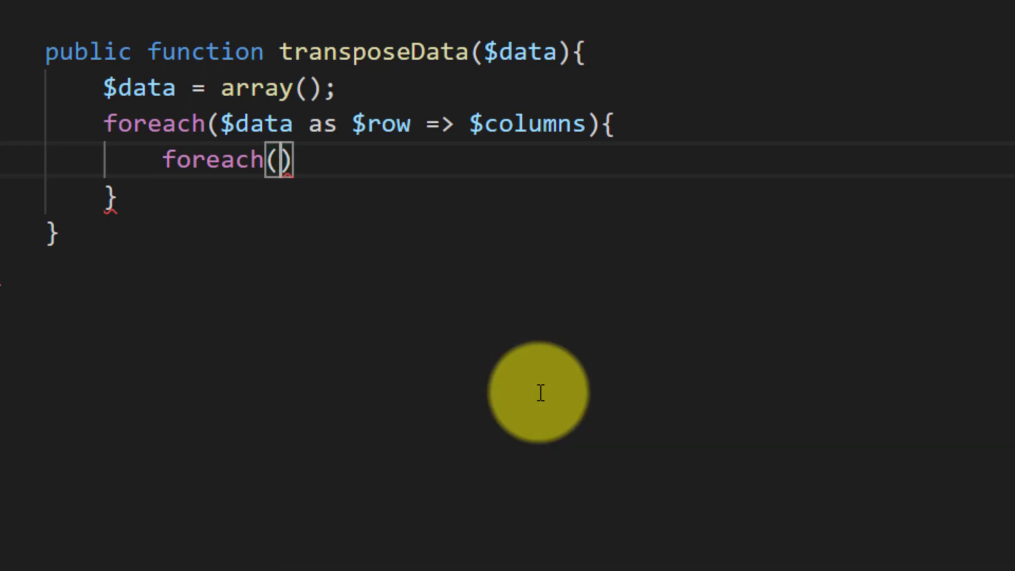
pyautogui.write('$colu')
pyautogui.press('Tab')
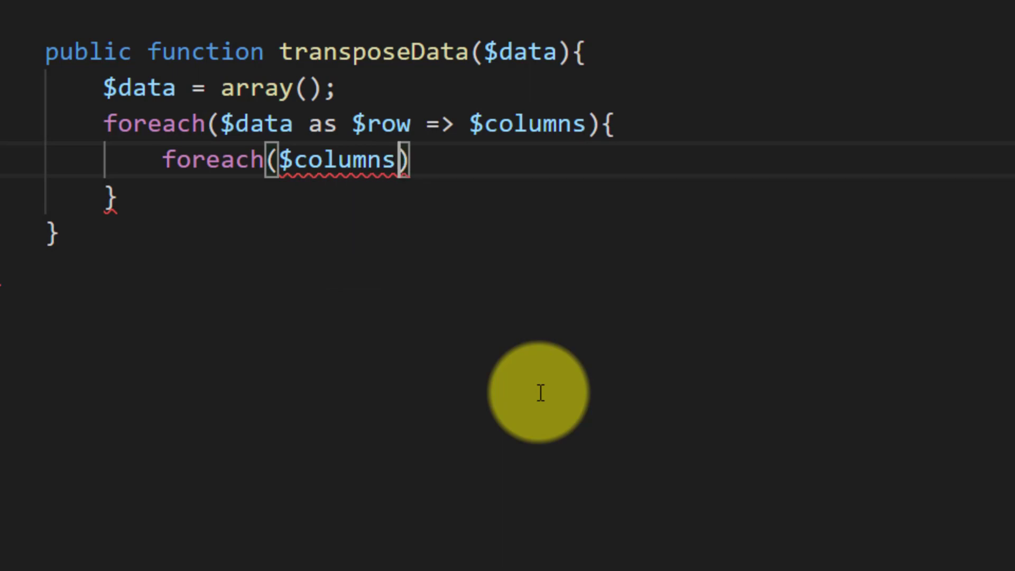
pyautogui.write('as $')
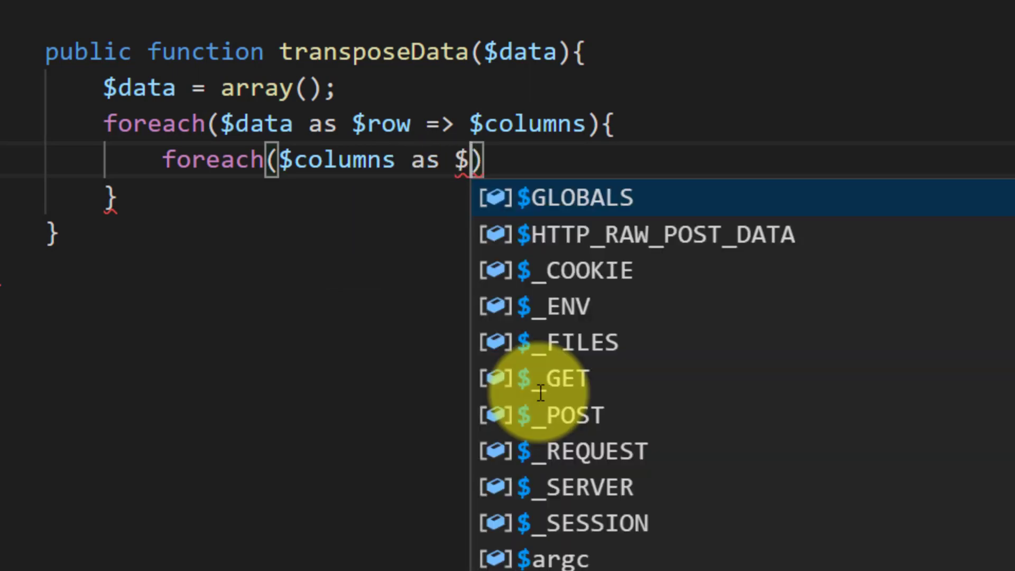
pyautogui.write('row2 => ')
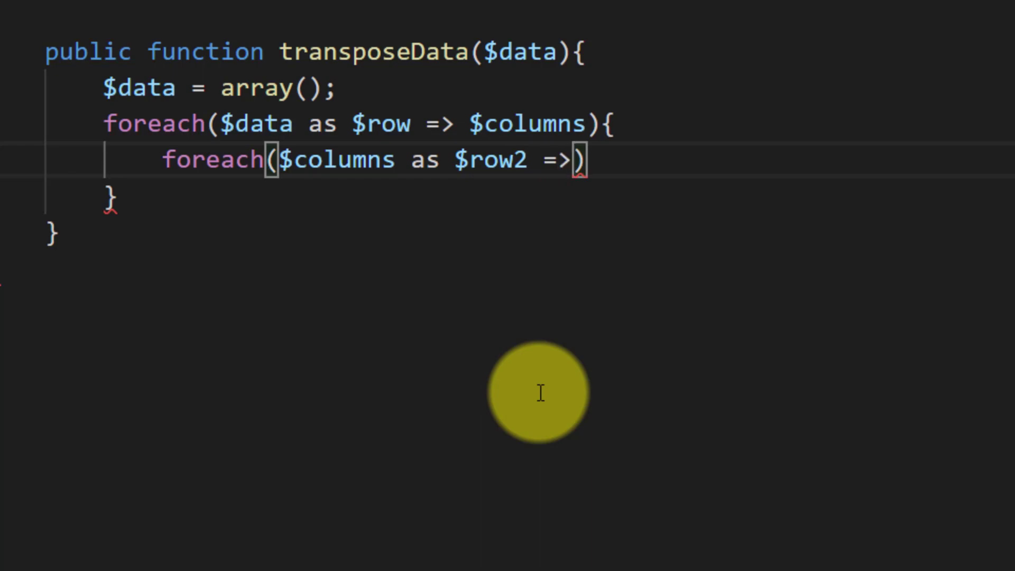
pyautogui.write('$column')
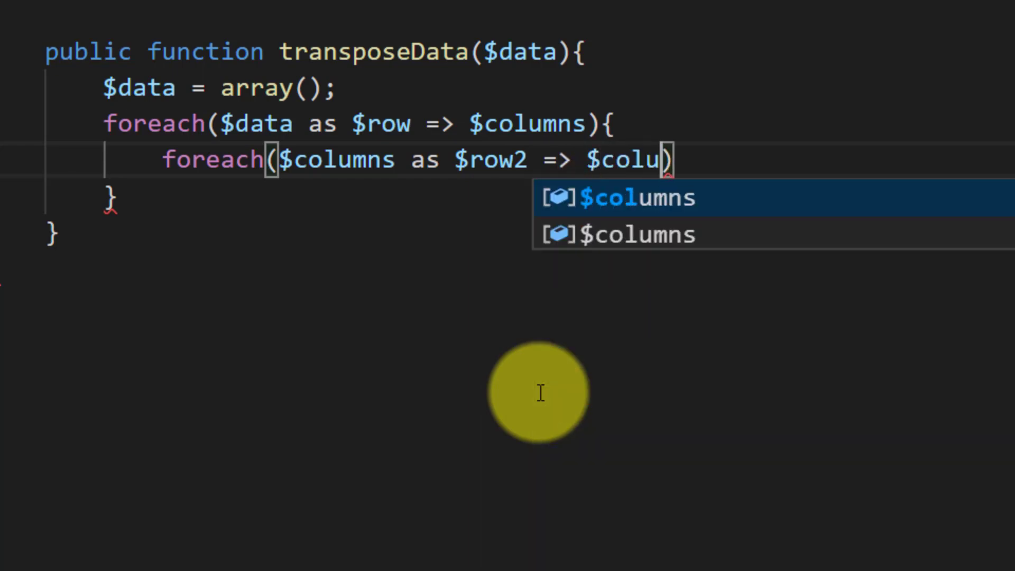
pyautogui.write('2')
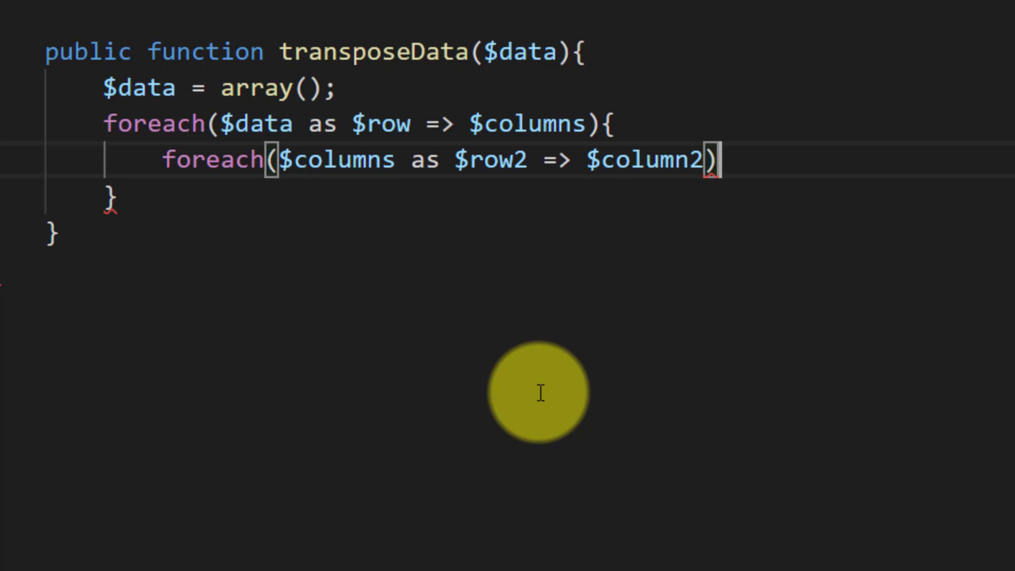
pyautogui.press('Return')
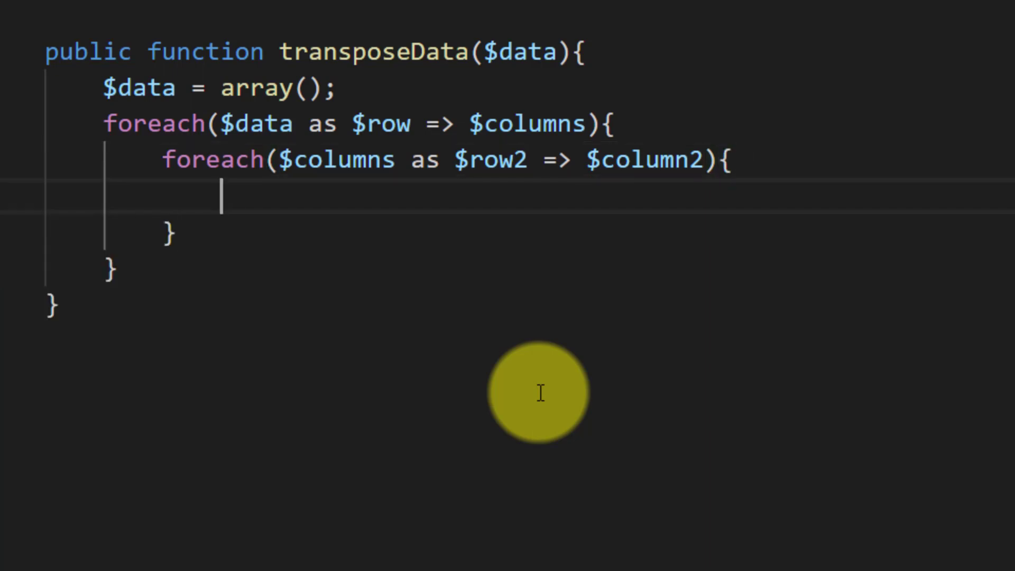
pyautogui.write('d')
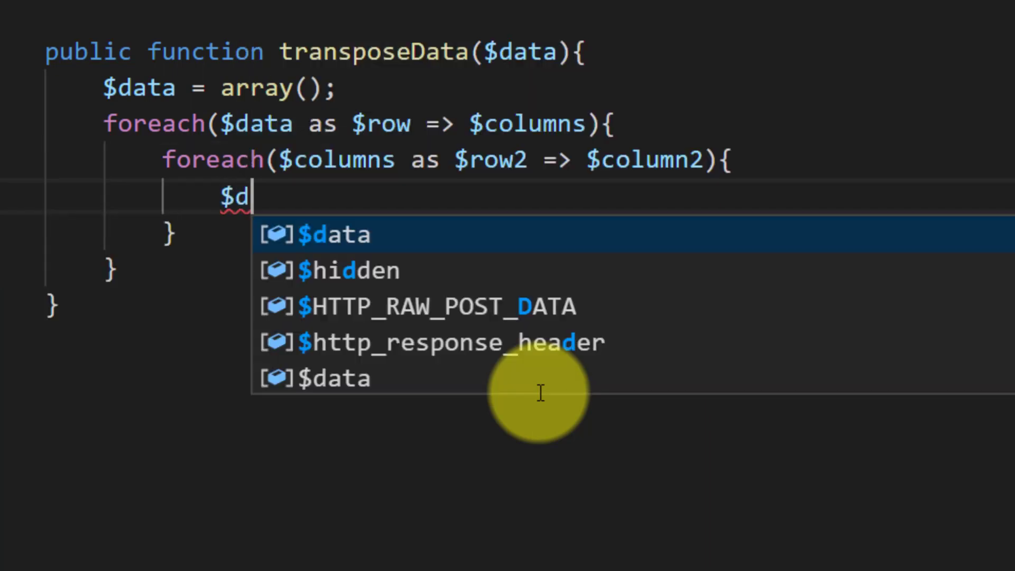
pyautogui.write('ata')
# Rename $data to $result in the initialisation and inner loop lines.
pyautogui.press('Escape')
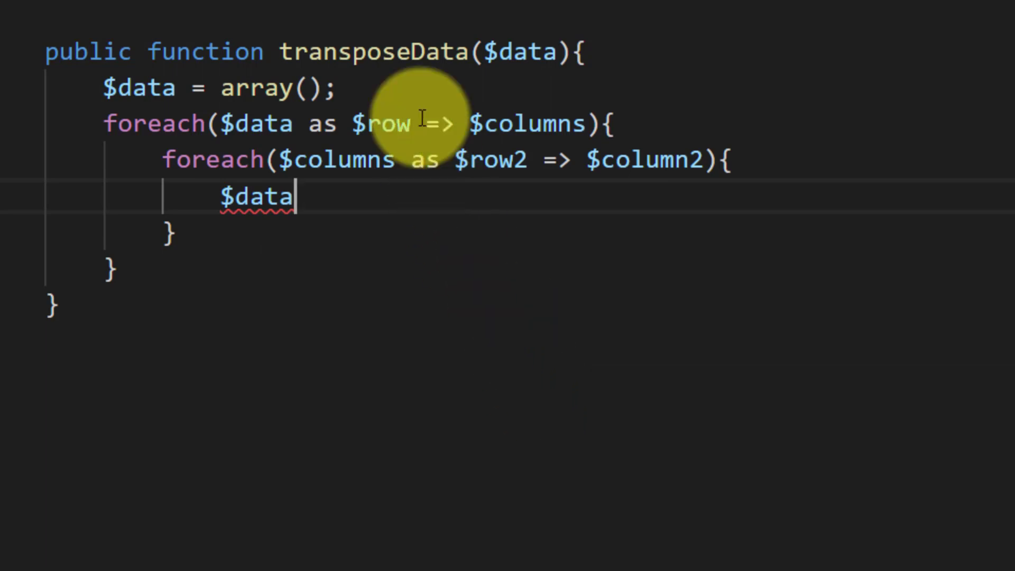
pyautogui.doubleClick(147, 88)
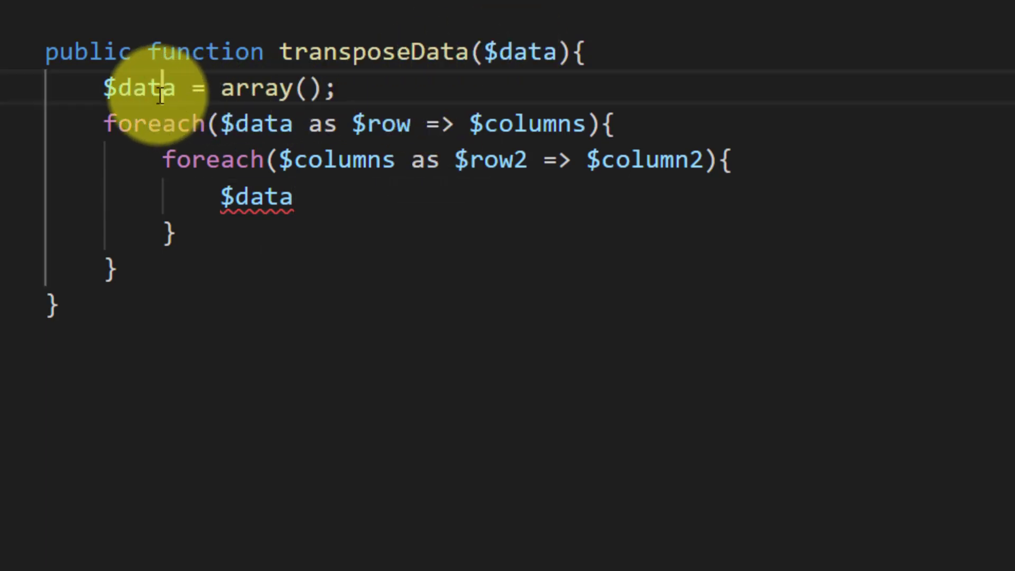
pyautogui.write('result')
pyautogui.press('Escape')
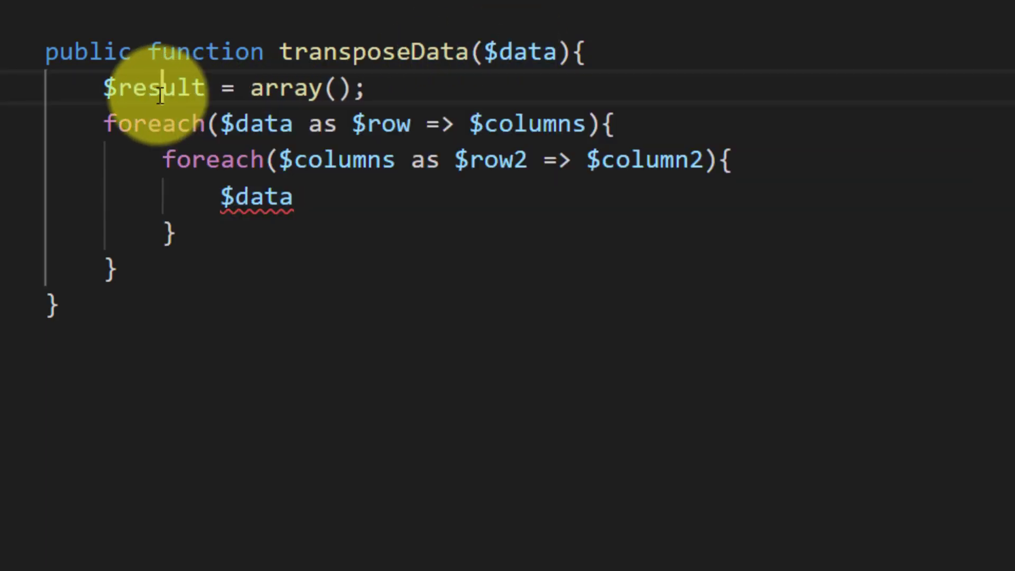
pyautogui.doubleClick(161, 88)
pyautogui.doubleClick(262, 197)
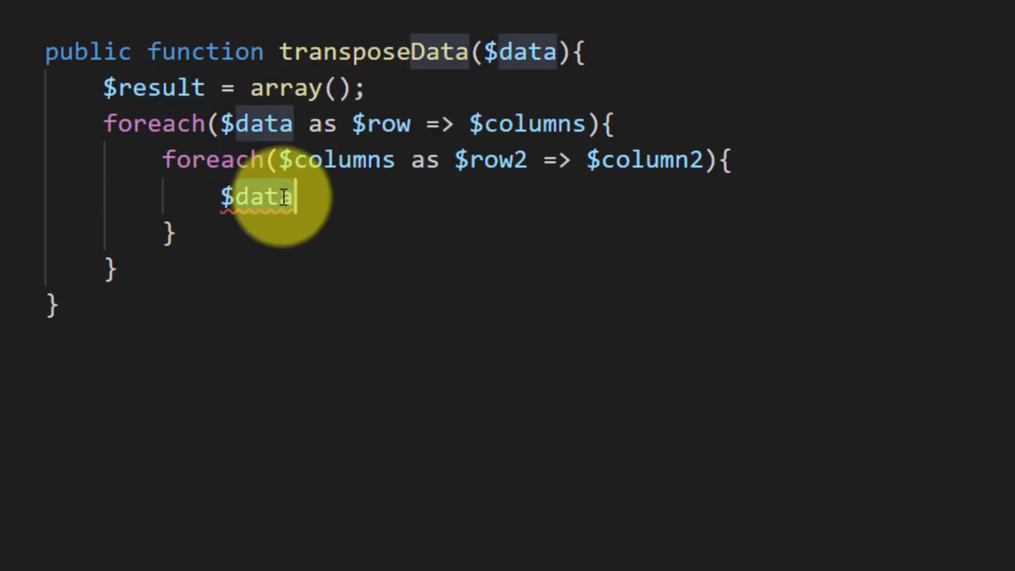
pyautogui.write('$result')
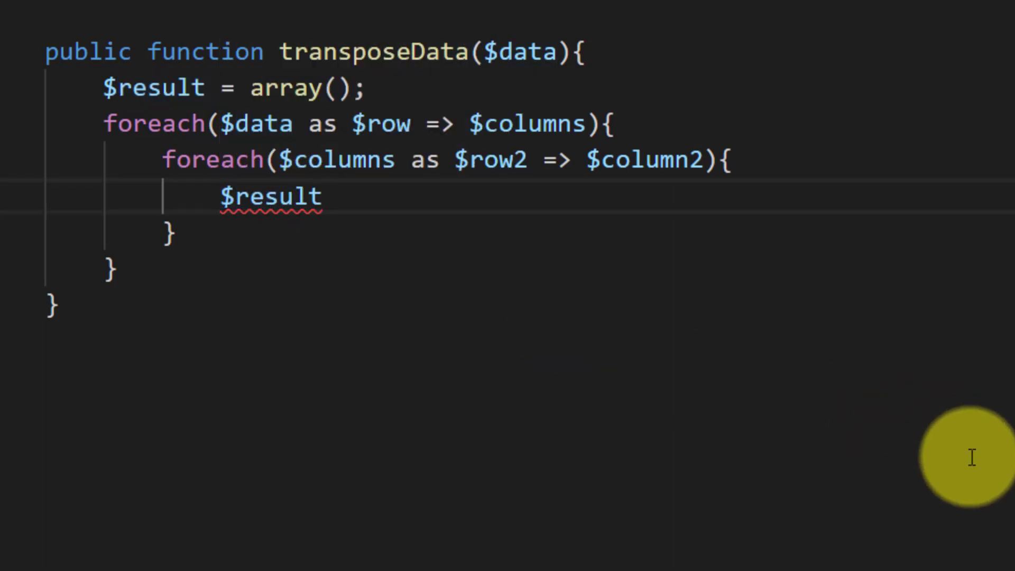
pyautogui.write('$row')
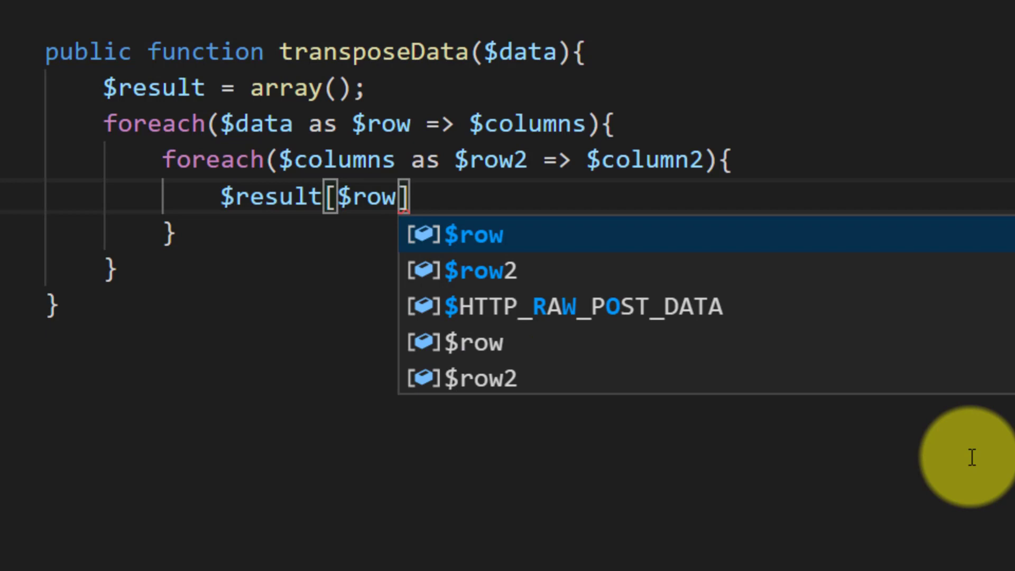
pyautogui.write('2')
# Assign $result[$row2][$row] = $column2 and start a return line after the loops.
pyautogui.press('Right')
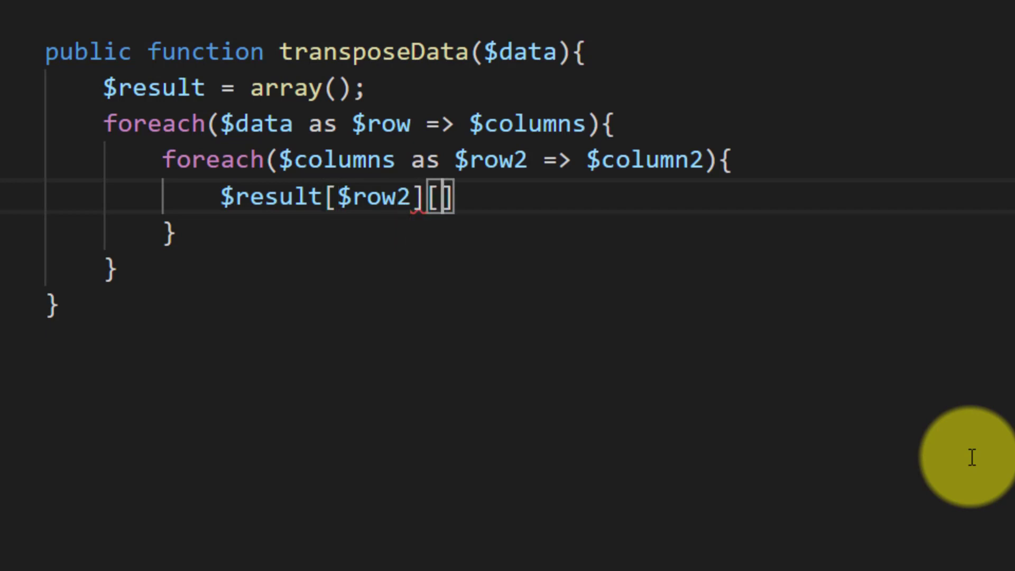
pyautogui.write('$')
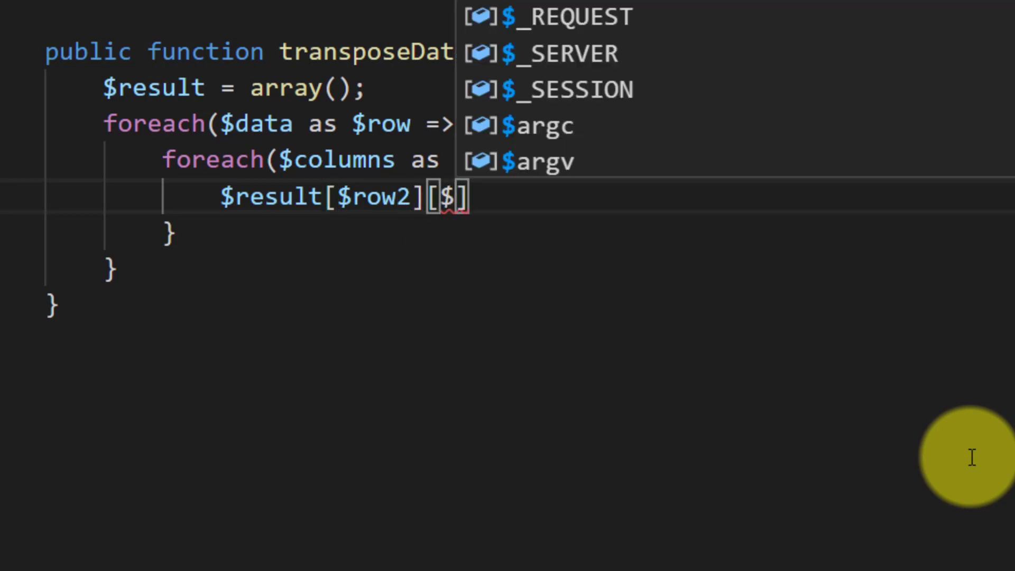
pyautogui.write('row')
pyautogui.press('Right')
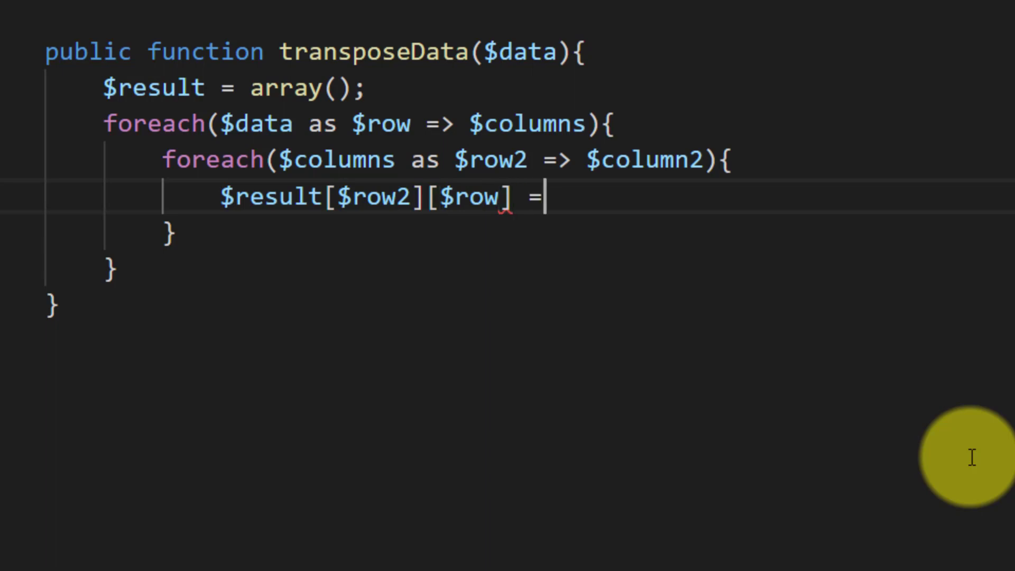
pyautogui.write('$colum')
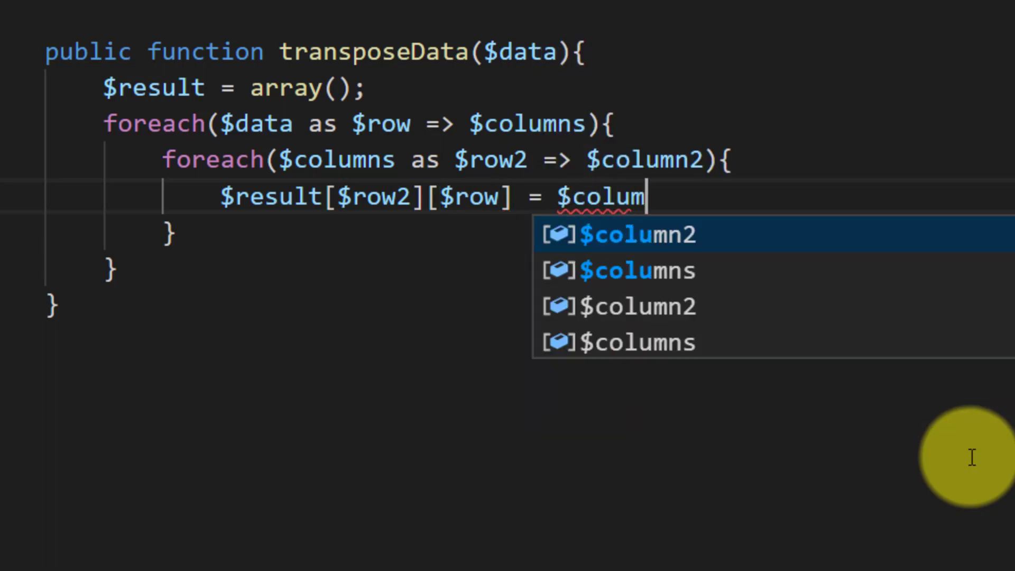
pyautogui.write('n2;')
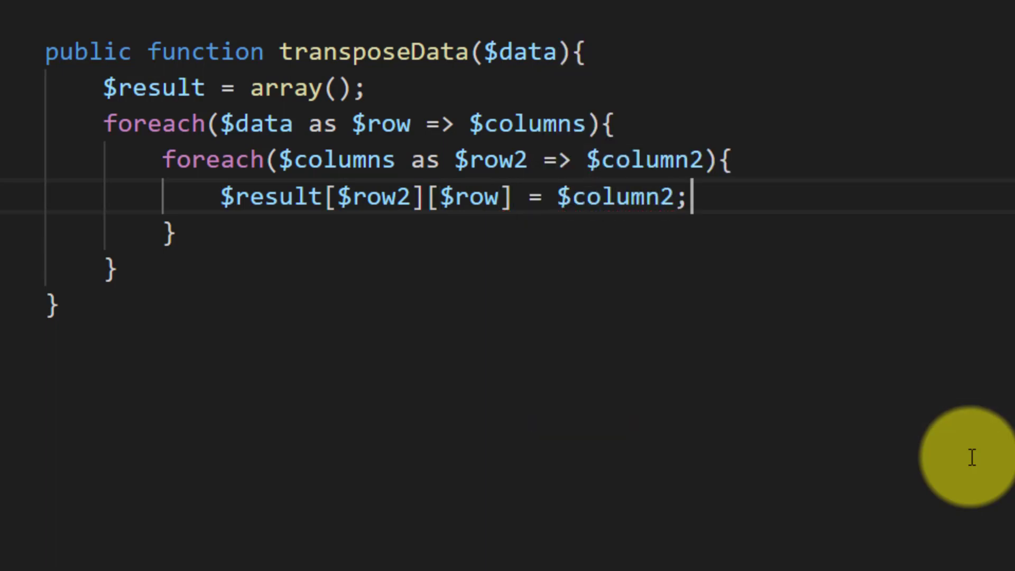
pyautogui.press('Down')
pyautogui.press('Down')
pyautogui.press('Return')
pyautogui.write('r')
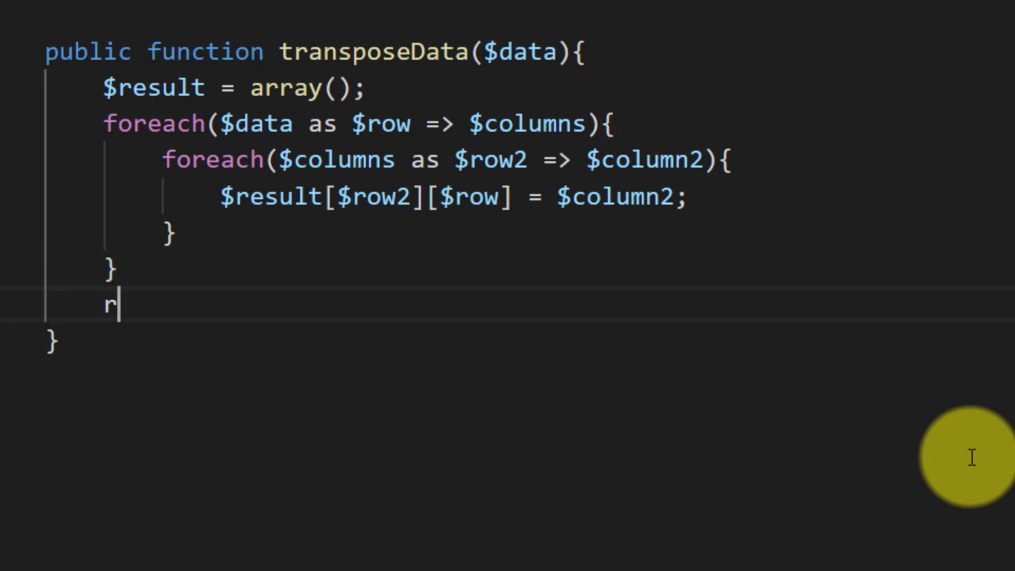
pyautogui.write('n $re')
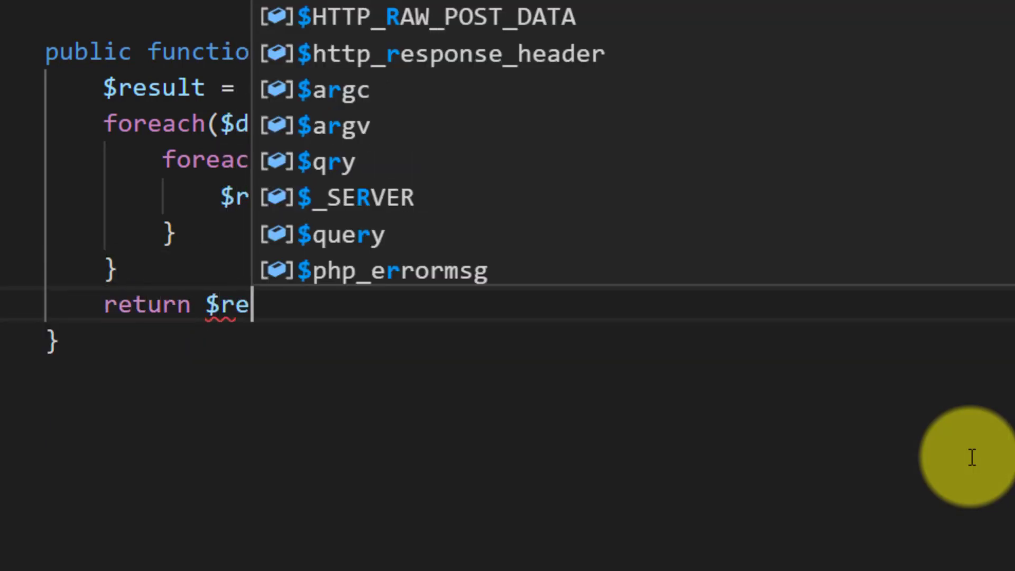
pyautogui.write('sult;')
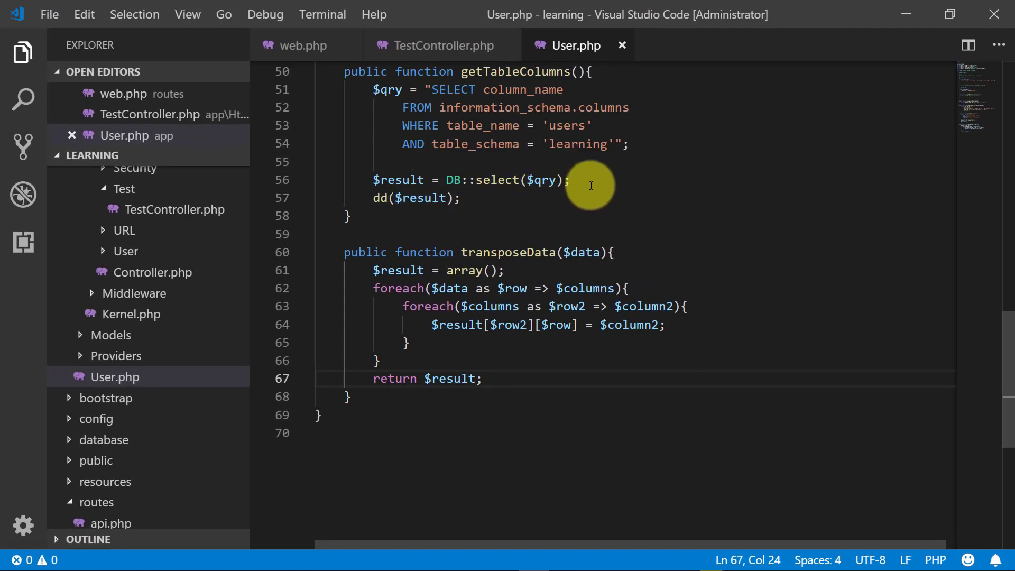
# Insert $result = $this->transposeData($result); after DB::select, then reload Chrome.
pyautogui.click(591, 184)
pyautogui.scroll(1, 591, 184)
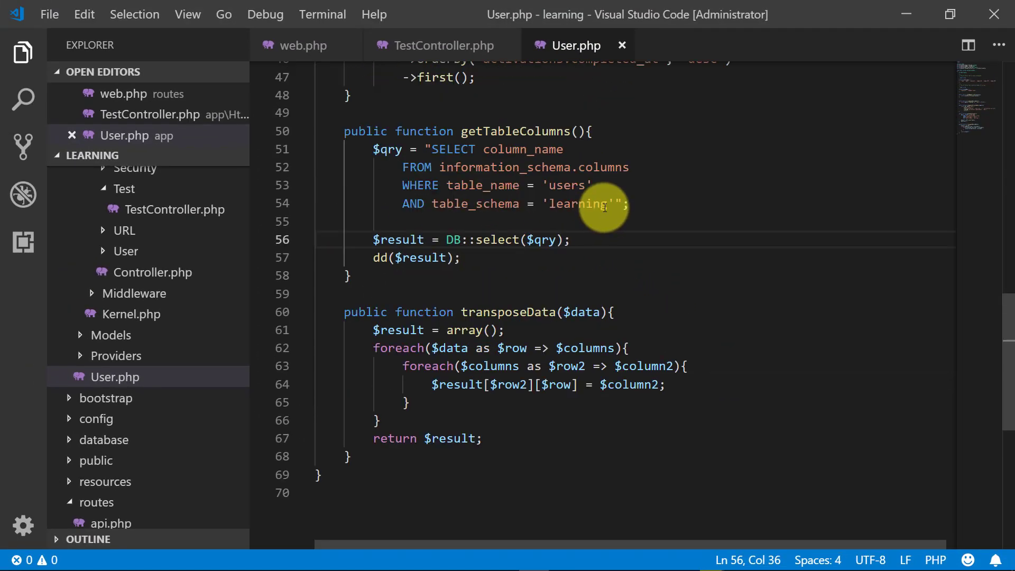
pyautogui.press('Return')
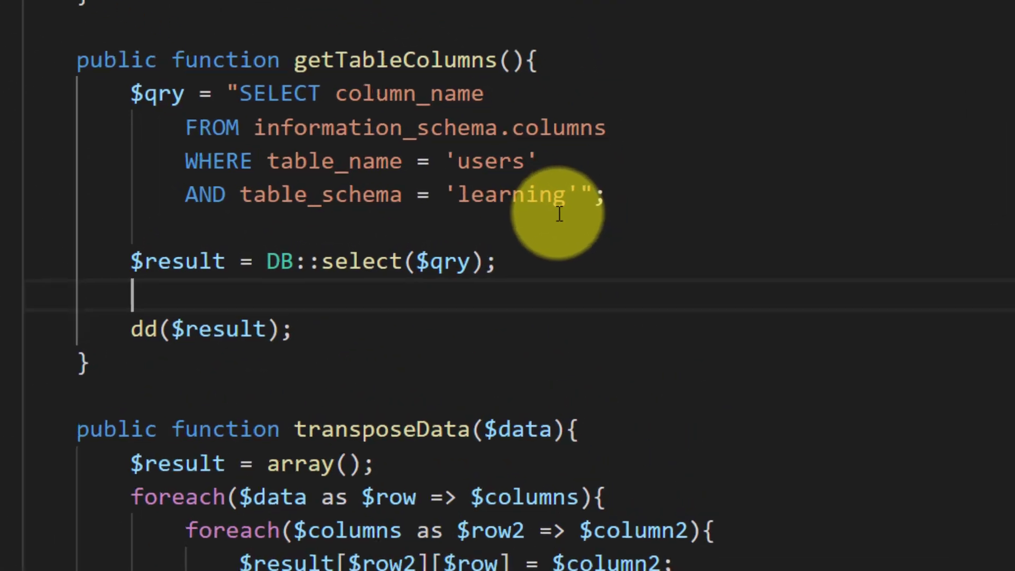
pyautogui.write('$re')
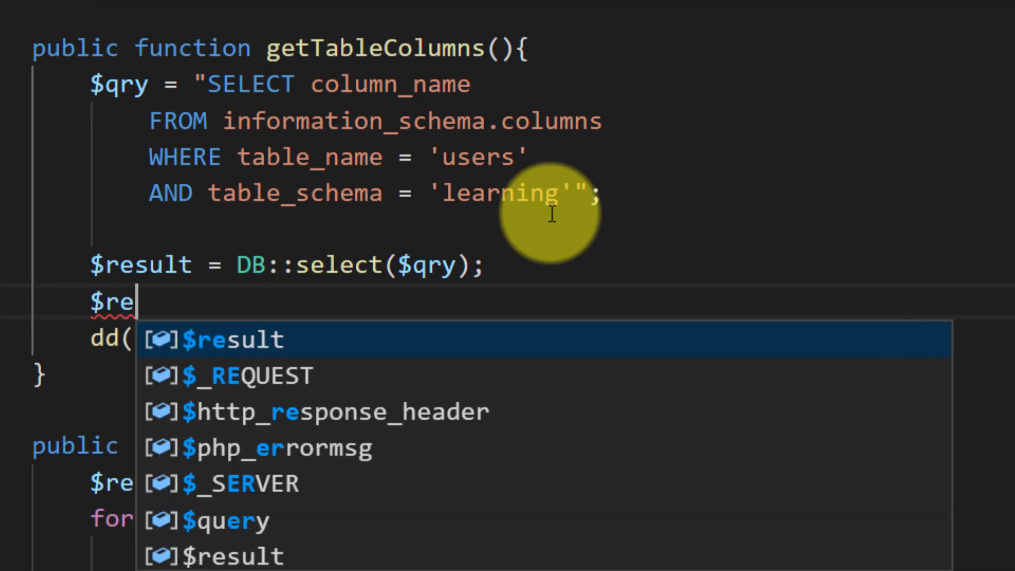
pyautogui.write('sult = $t')
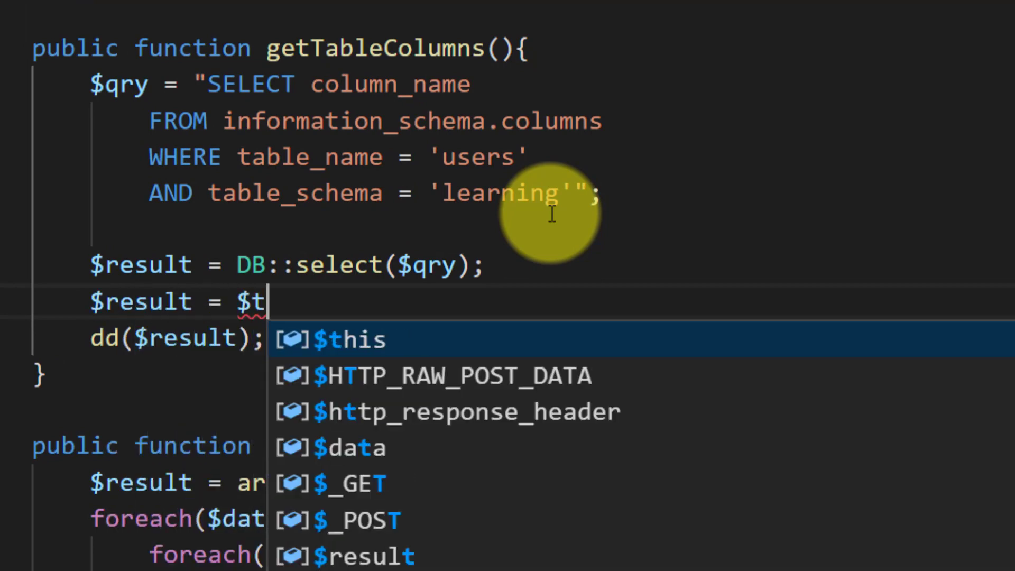
pyautogui.write('his->')
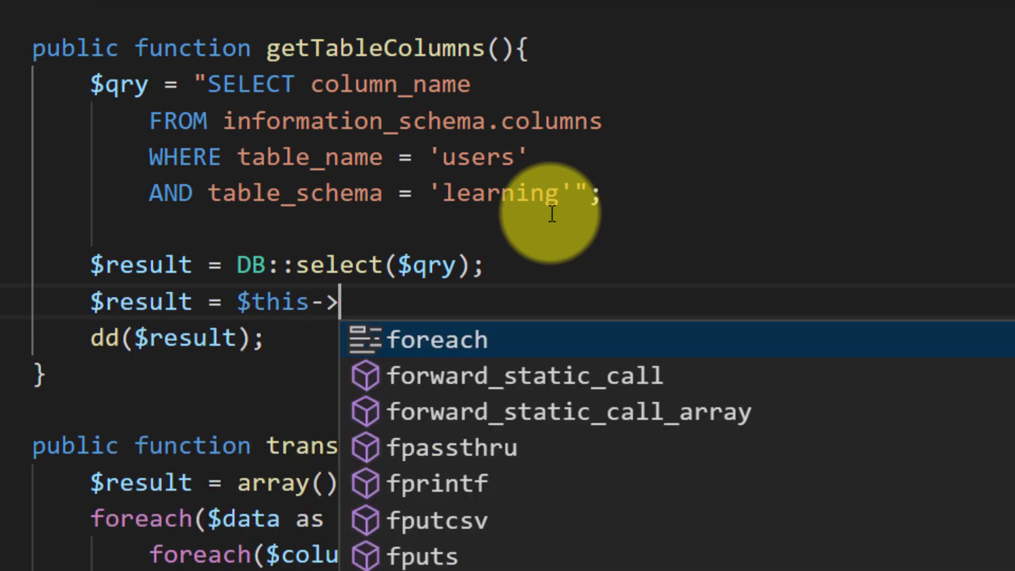
pyautogui.click(241, 373)
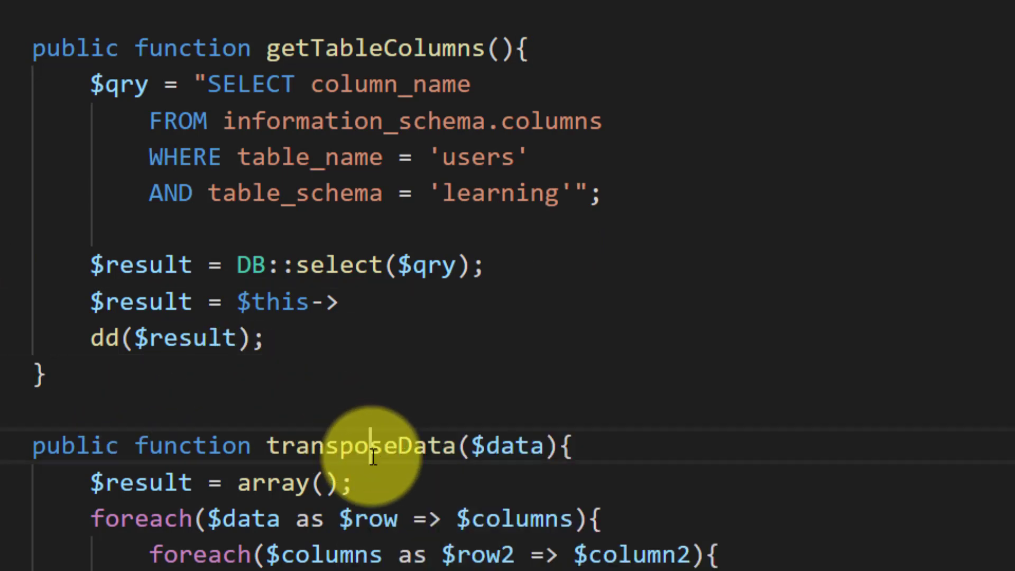
pyautogui.doubleClick(362, 445)
pyautogui.click(373, 302)
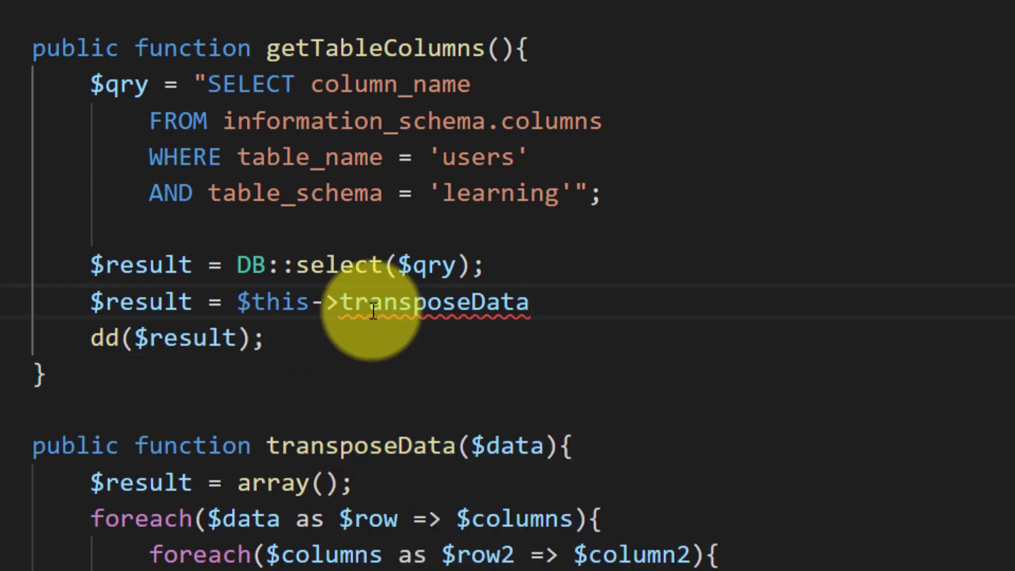
pyautogui.write('(')
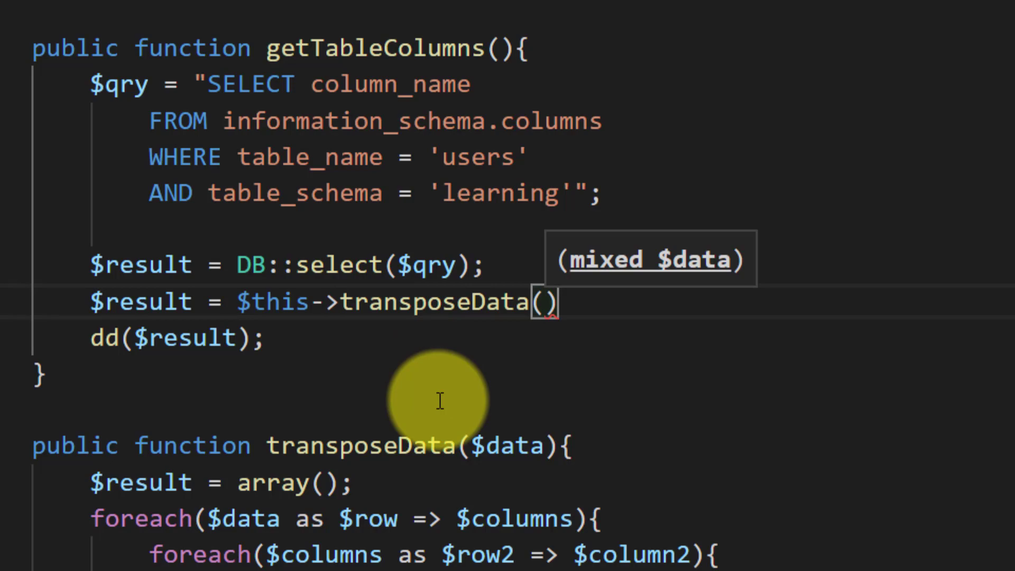
pyautogui.write('$result')
pyautogui.press('Right')
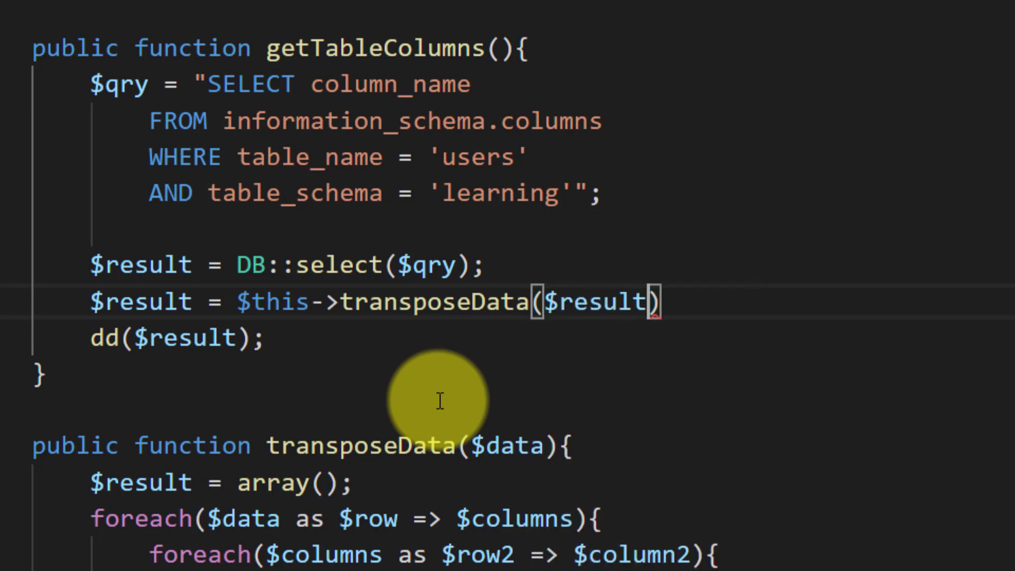
pyautogui.write(';')
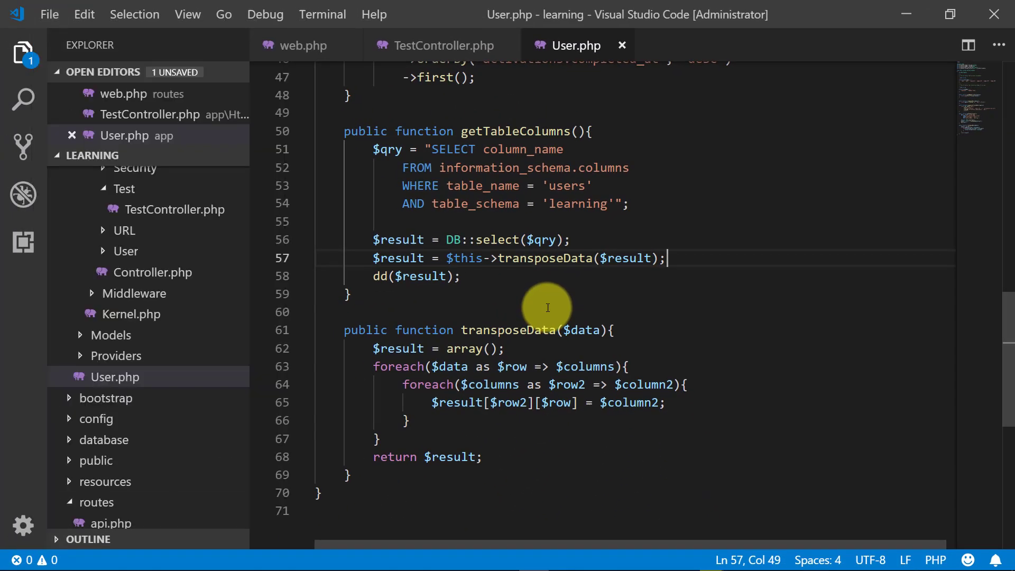
pyautogui.hotkey('alt', 'Tab')
# Load the export page URL in a new Chrome tab.
pyautogui.click(247, 34)
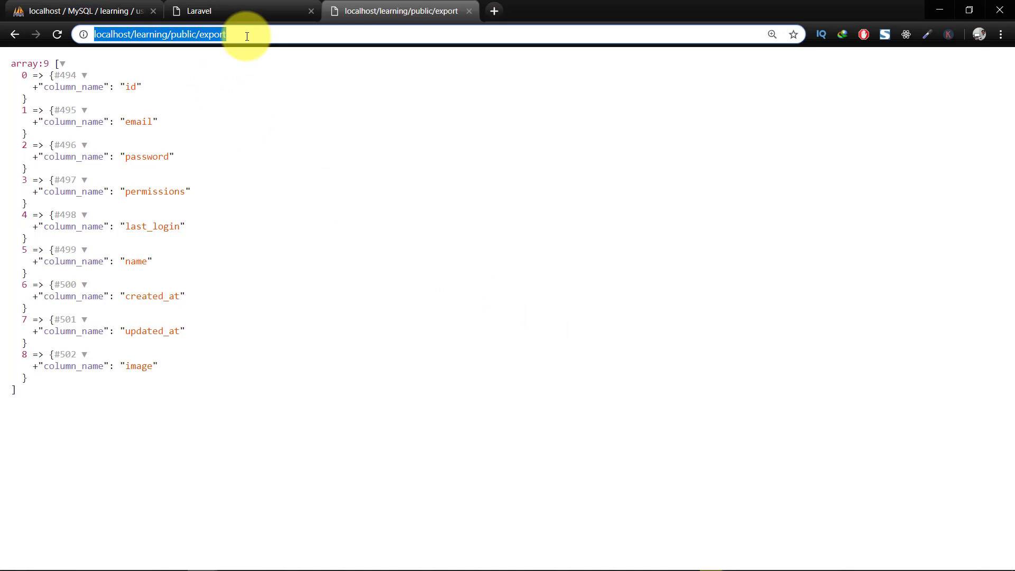
pyautogui.hotkey('ctrl', 'c')
pyautogui.hotkey('ctrl', 't')
pyautogui.hotkey('ctrl', 'v')
pyautogui.press('Return')
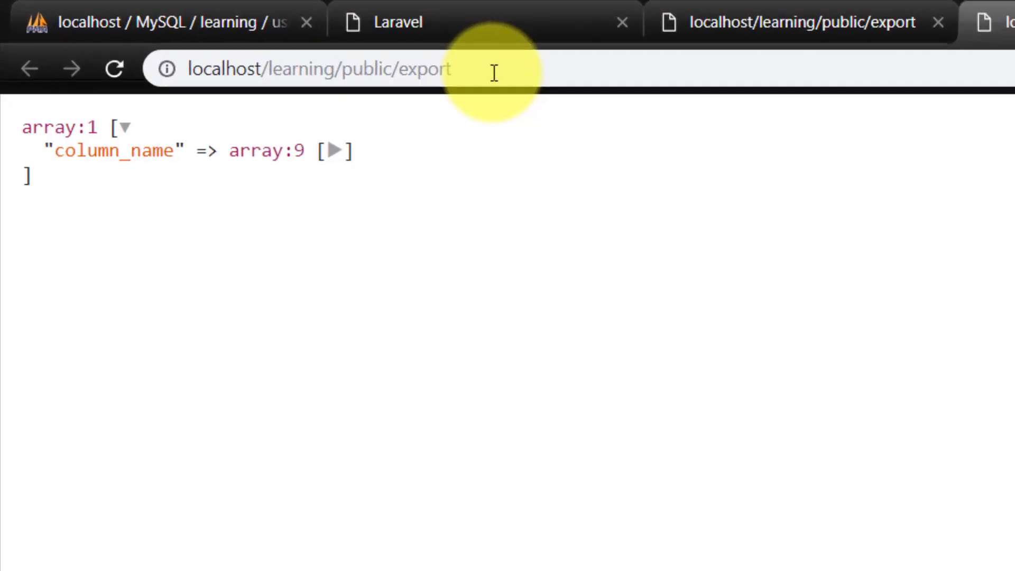
# Expand the column_name key and inspect its nine column names.
pyautogui.doubleClick(102, 151)
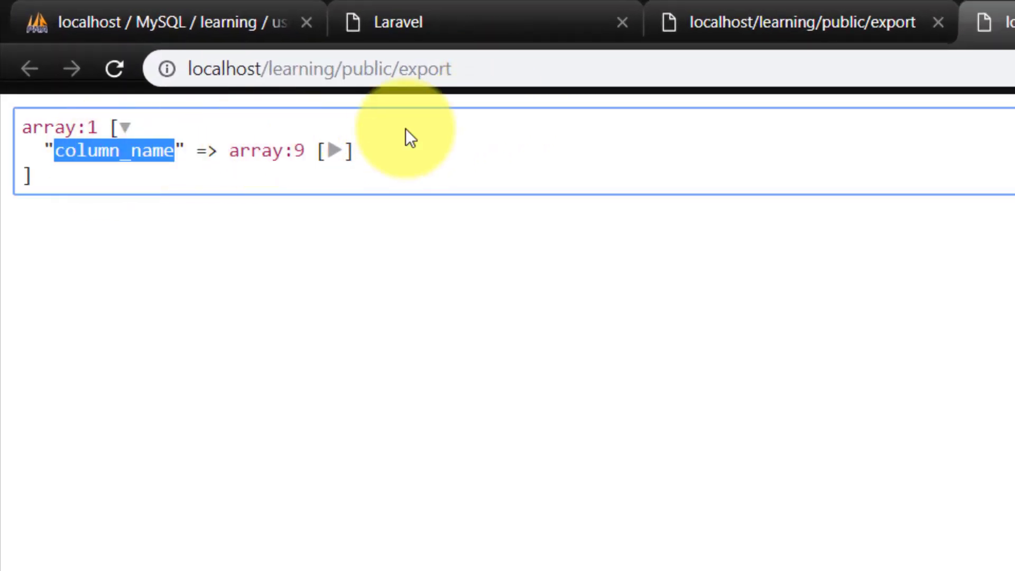
pyautogui.click(334, 151)
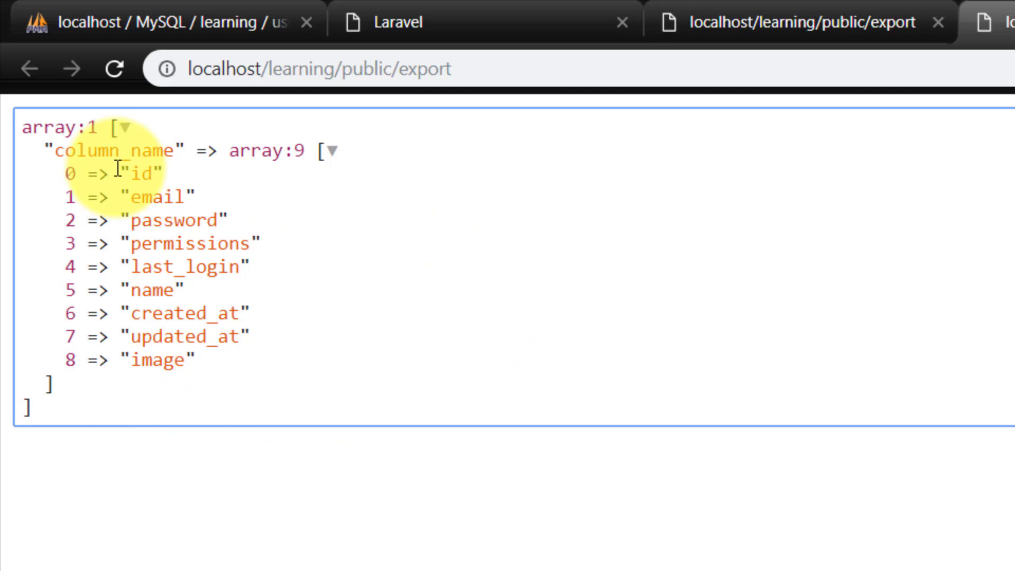
pyautogui.moveTo(64, 169); pyautogui.dragTo(247, 361)
pyautogui.click(246, 361)
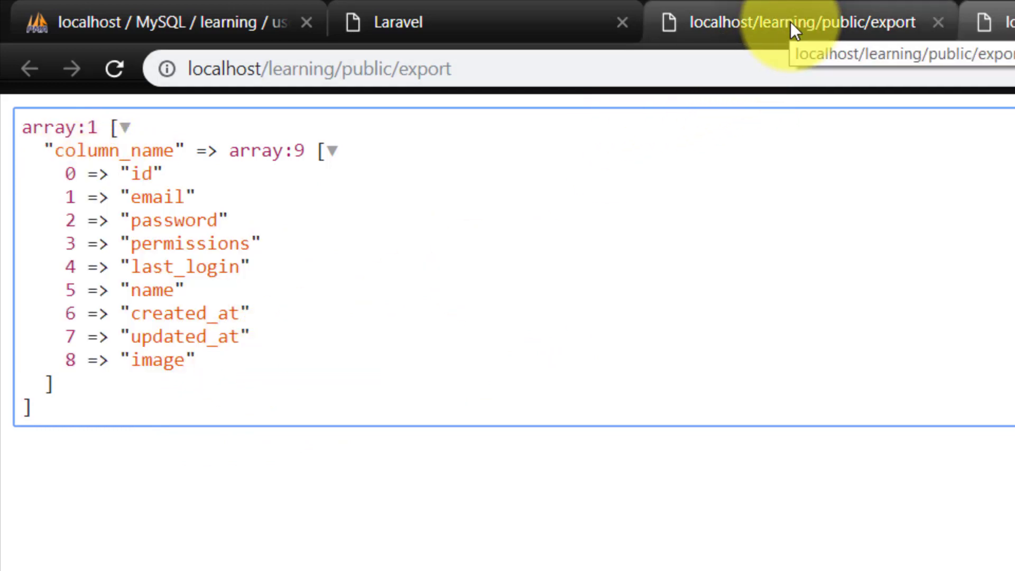
pyautogui.doubleClick(153, 151)
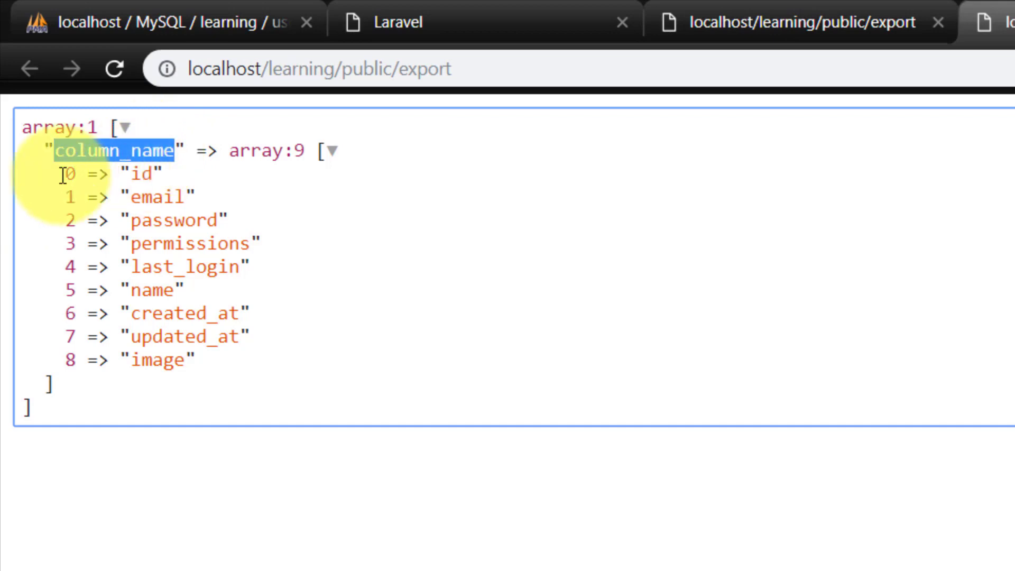
pyautogui.moveTo(57, 175); pyautogui.dragTo(388, 367)
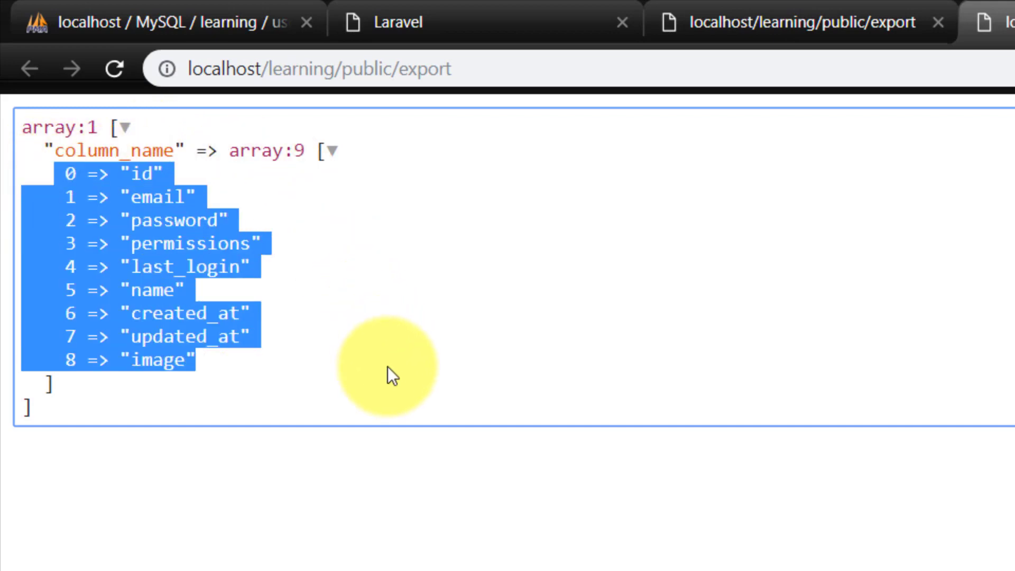
# Compare the new dump with the earlier nine-object dump in the other tabs.
pyautogui.click(397, 13)
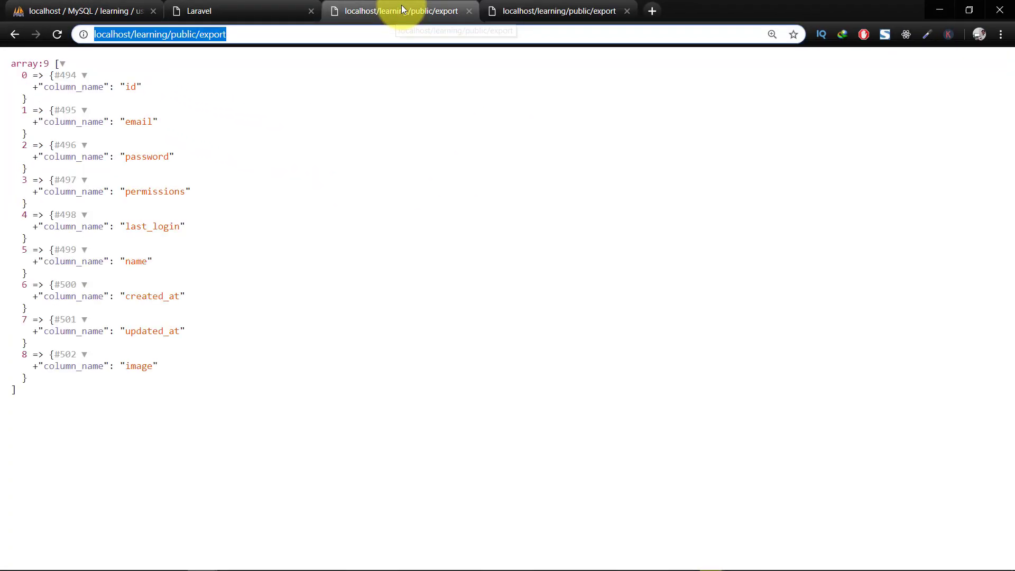
pyautogui.click(258, 7)
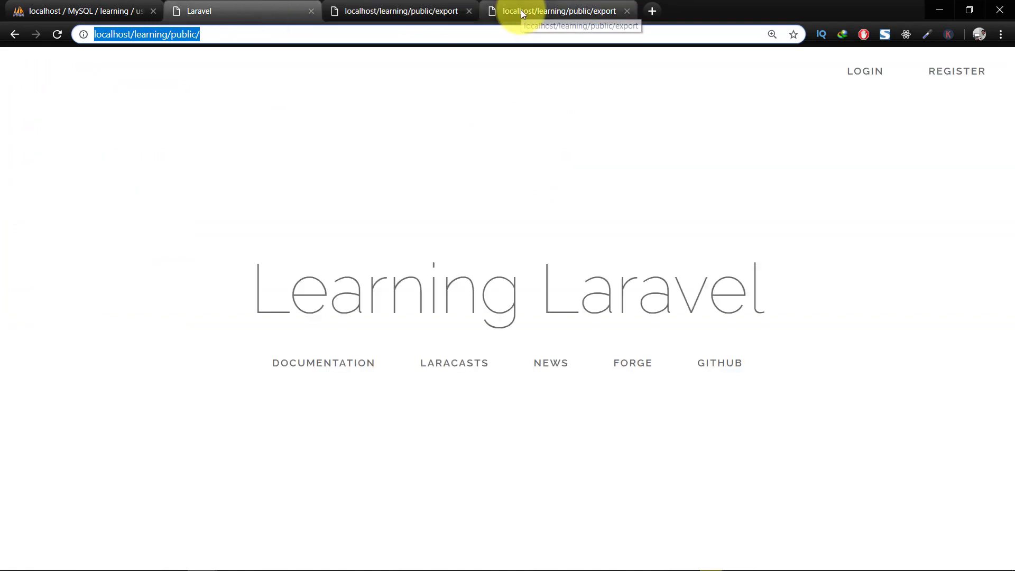
pyautogui.click(521, 10)
pyautogui.click(400, 10)
# Return to the editor at transposeData's return line.
pyautogui.click(524, 11)
pyautogui.hotkey('alt', 'Tab')
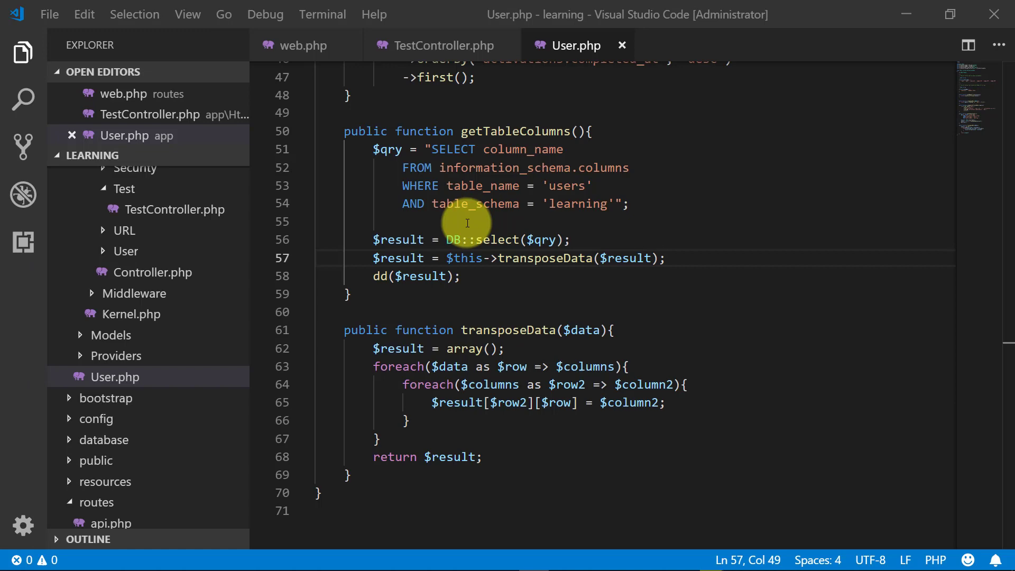
pyautogui.click(499, 461)
pyautogui.press('alt')
pyautogui.press('Escape')
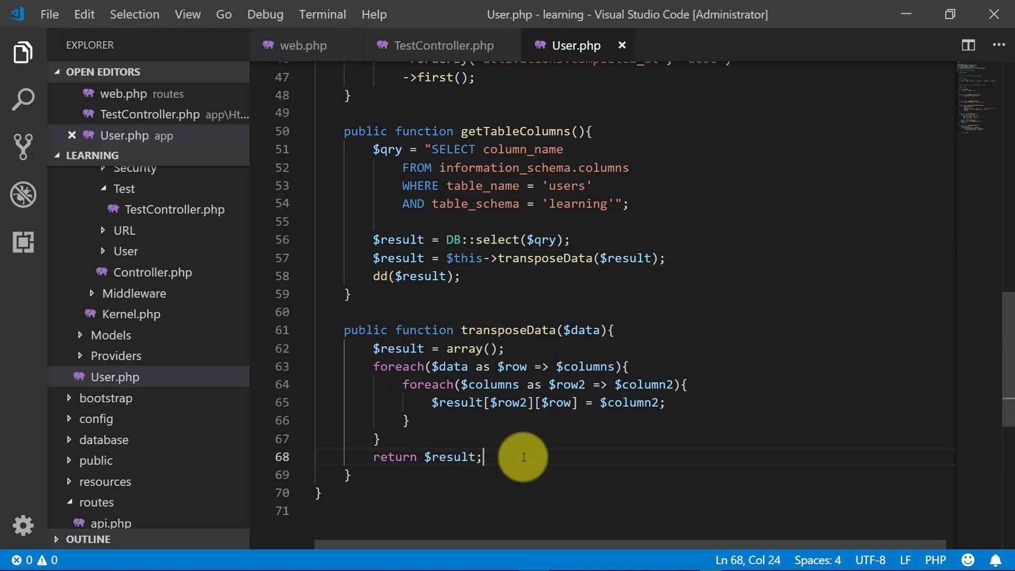
# Add $users = $users->getAll(); below the getTableColumns line in TestController.php.
pyautogui.click(451, 50)
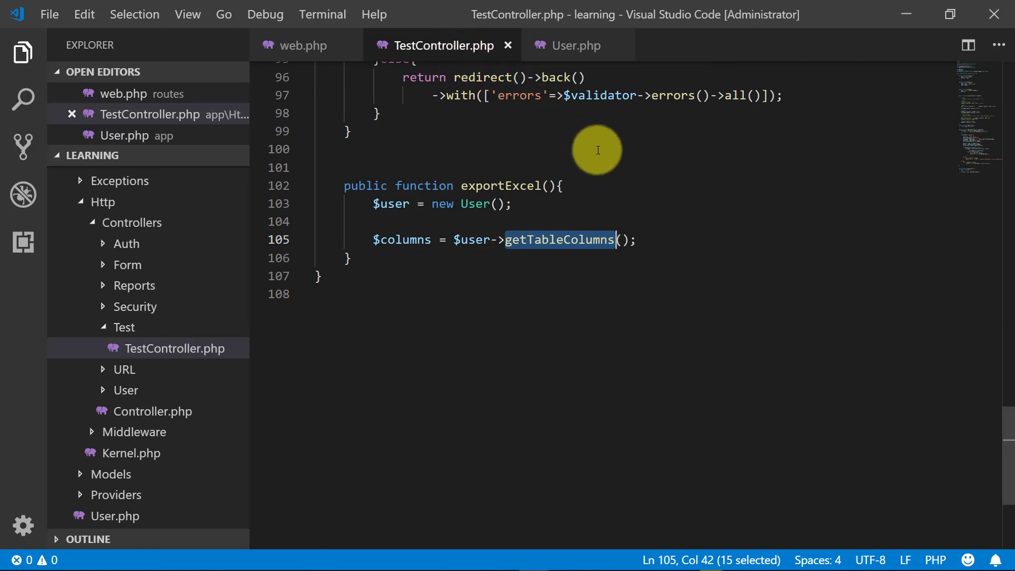
pyautogui.click(652, 241)
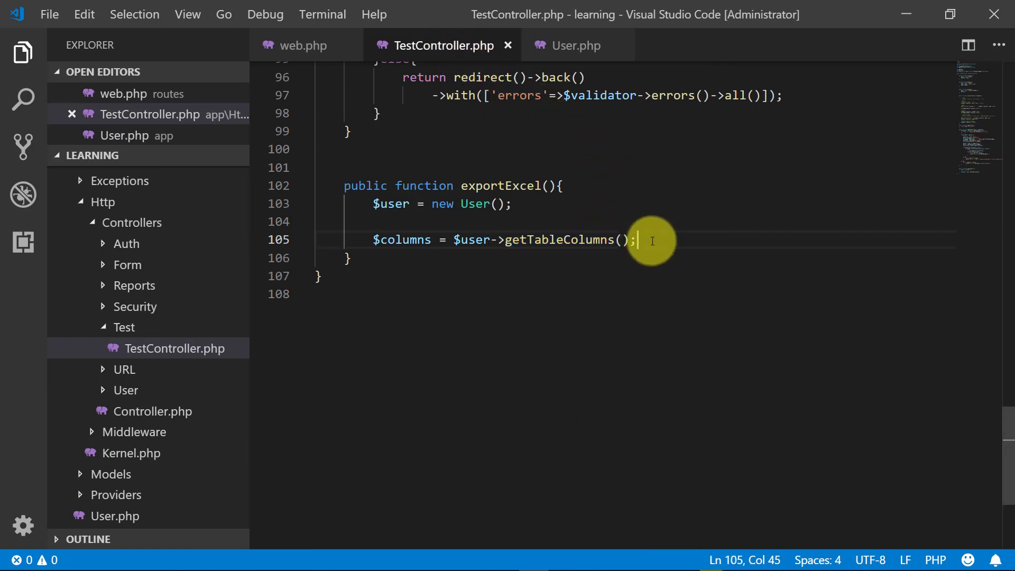
pyautogui.press('Return')
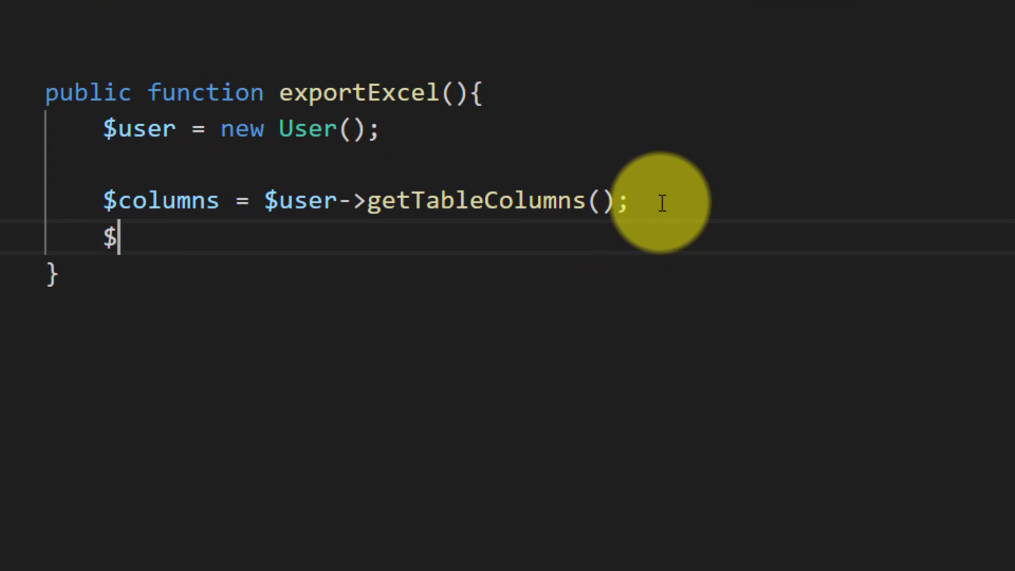
pyautogui.write('users = $')
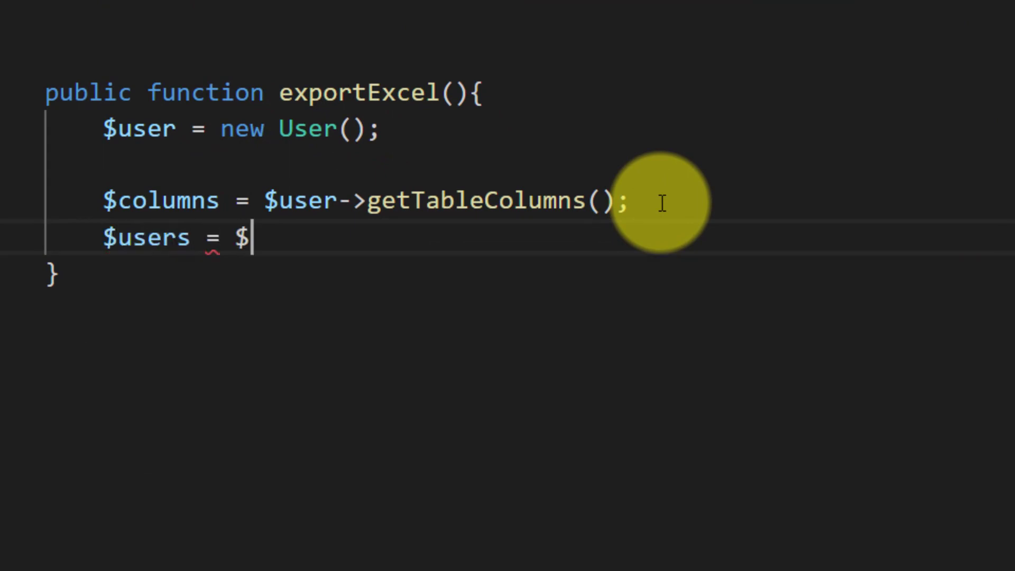
pyautogui.write('users-')
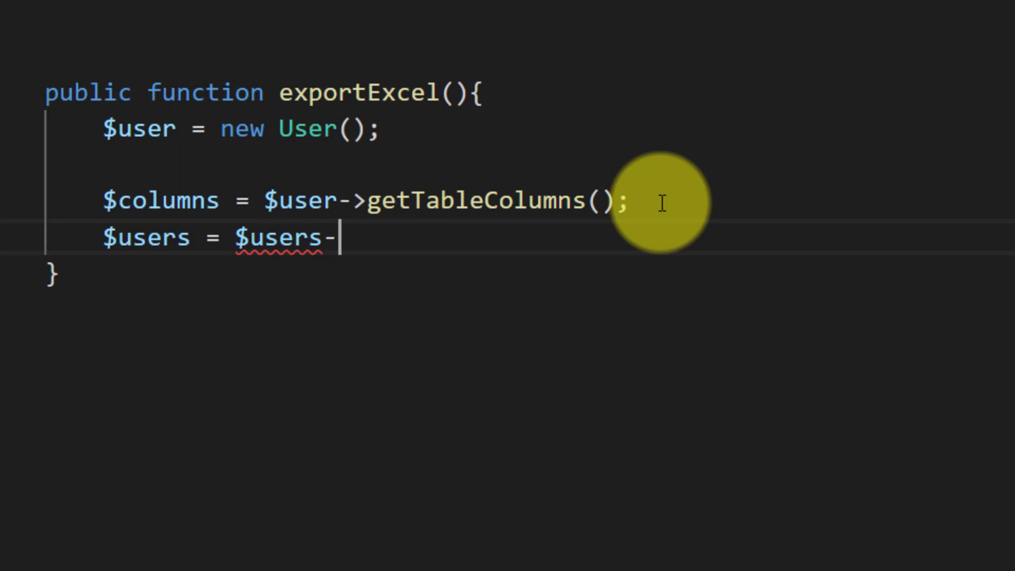
pyautogui.write('>getAl')
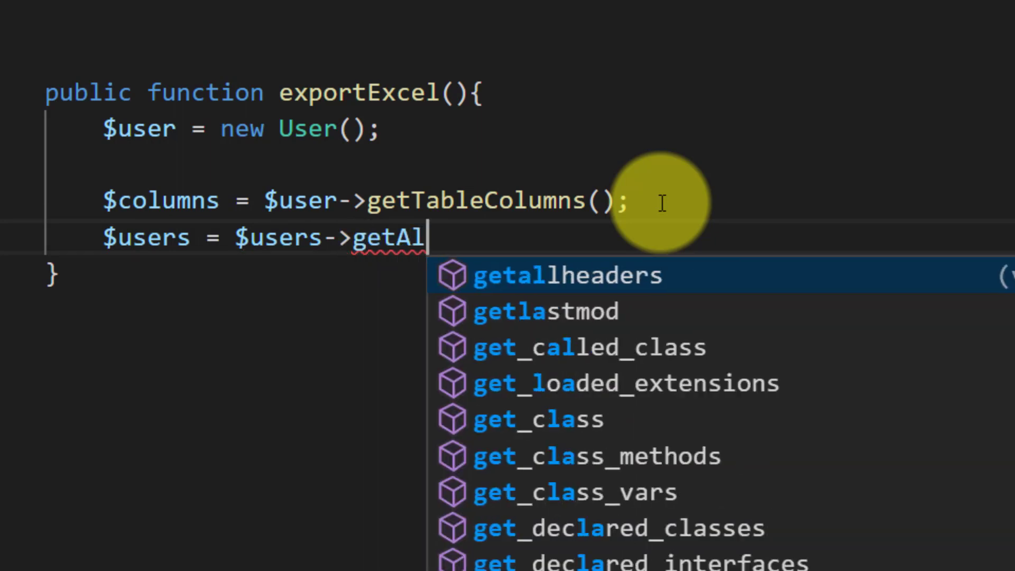
pyautogui.write('l();')
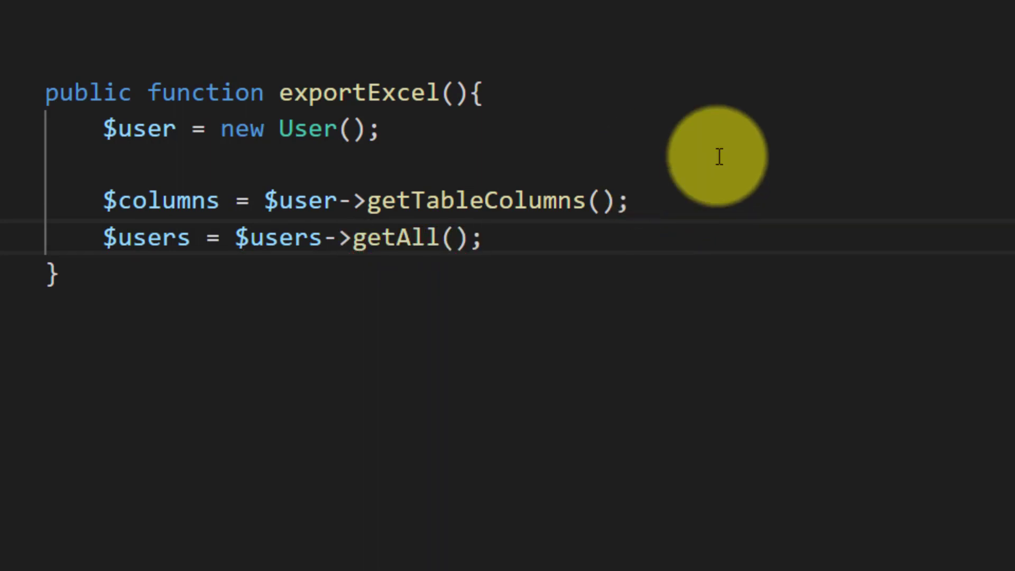
pyautogui.click(414, 238)
pyautogui.doubleClick(414, 238)
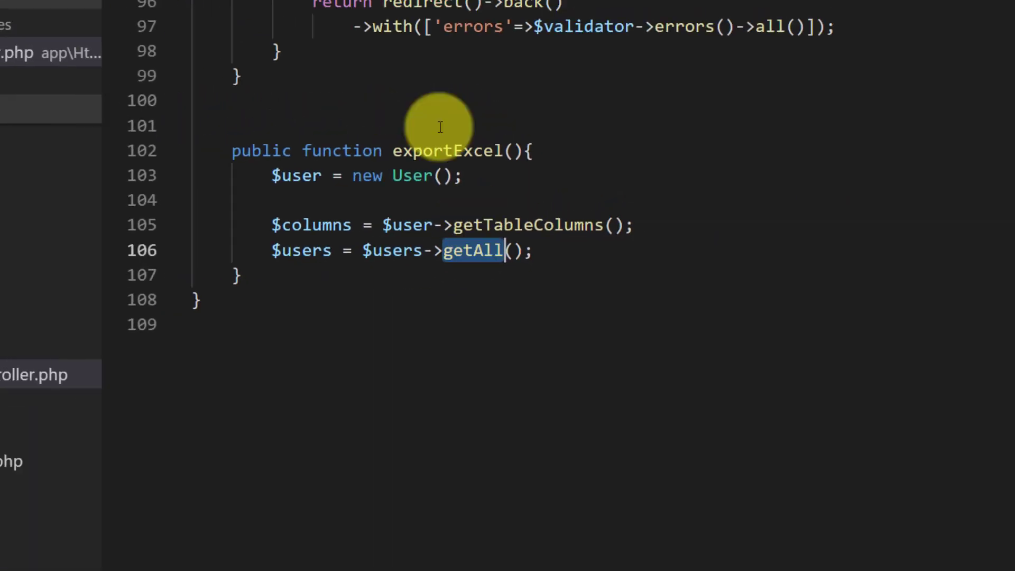
pyautogui.click(562, 41)
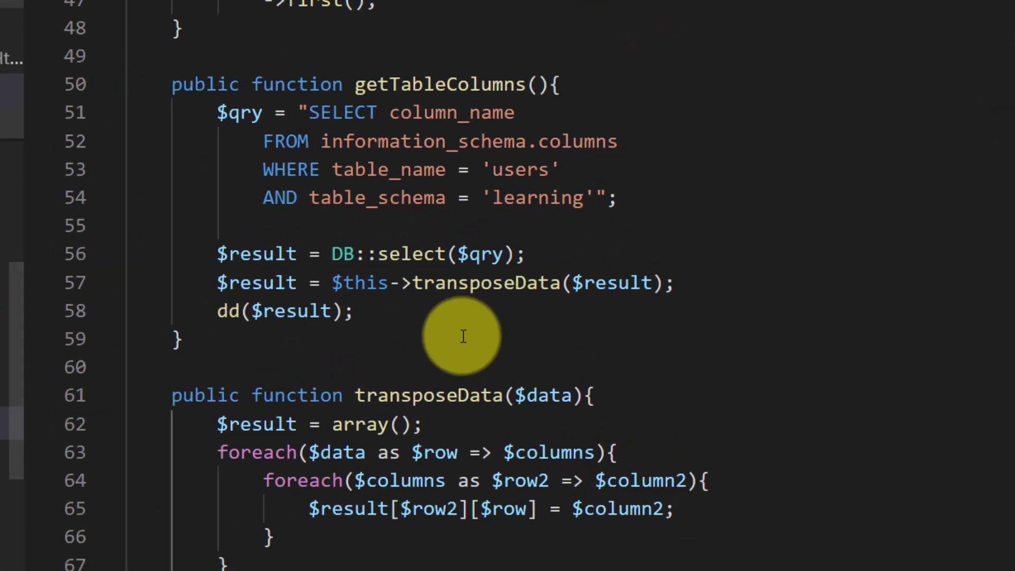
# Replace dd($result) with return $result and add getAll() returning collect(DB::select('select * from ' . getTable())).
pyautogui.click(463, 325)
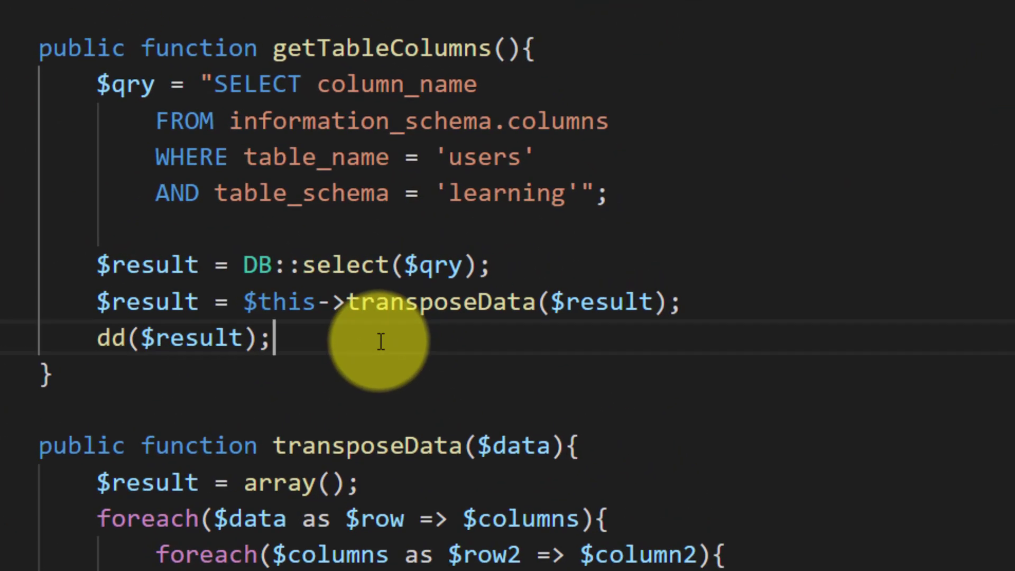
pyautogui.hotkey('shift', 'Home')
pyautogui.write('return ')
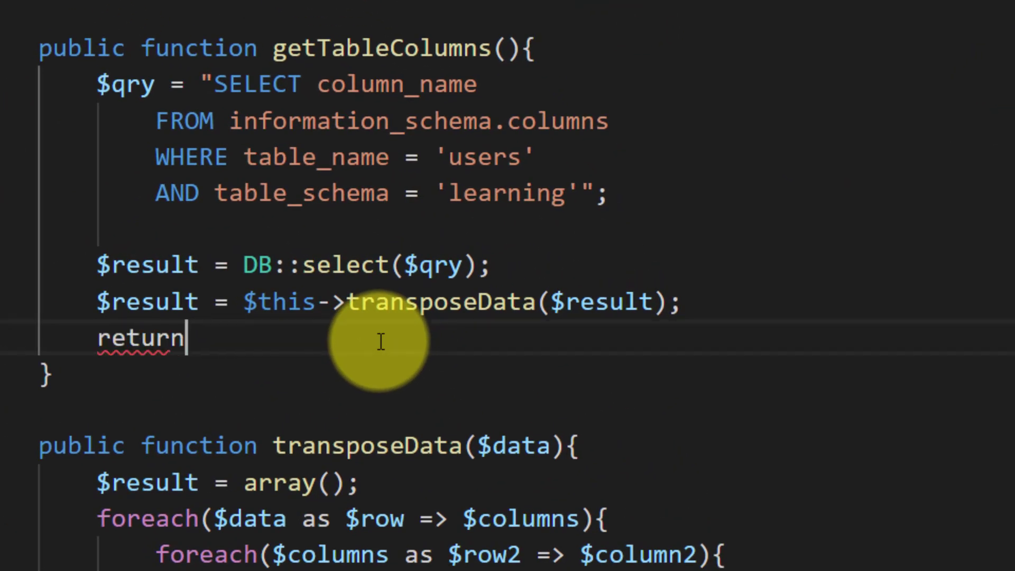
pyautogui.write('$resu')
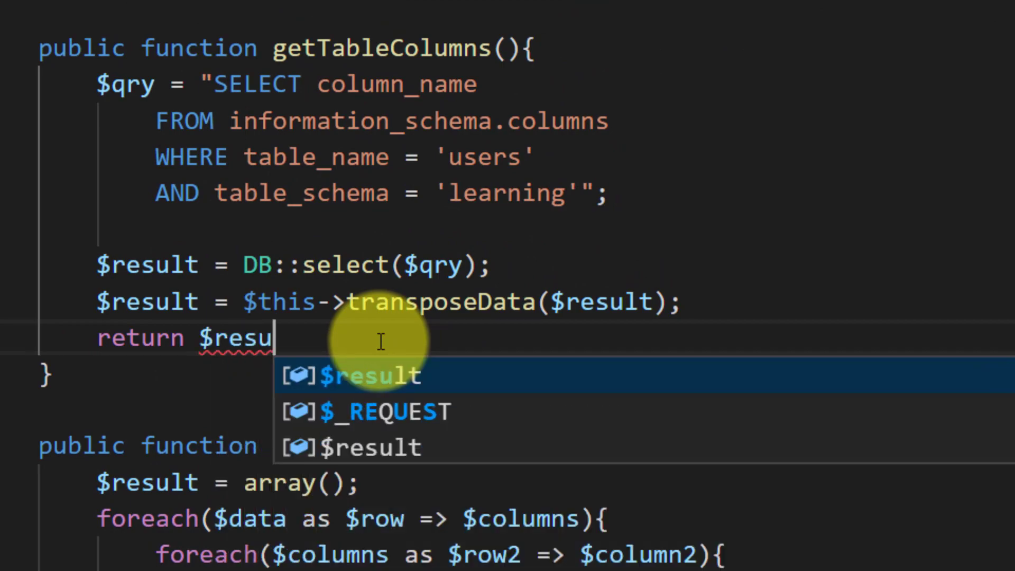
pyautogui.write('lt;')
pyautogui.scroll(-2, 508, 288)
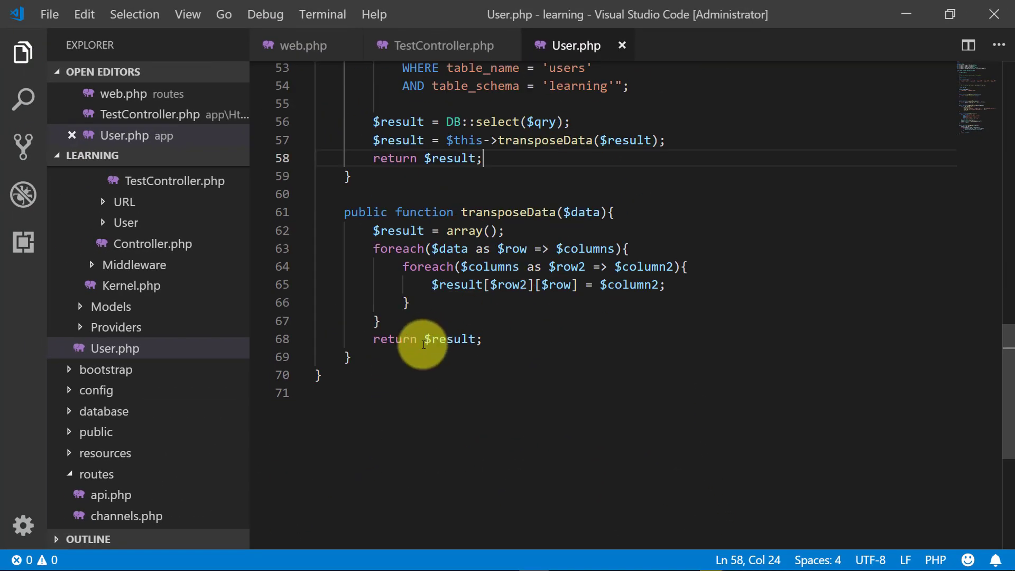
pyautogui.click(393, 358)
pyautogui.press('Return')
pyautogui.press('Return')
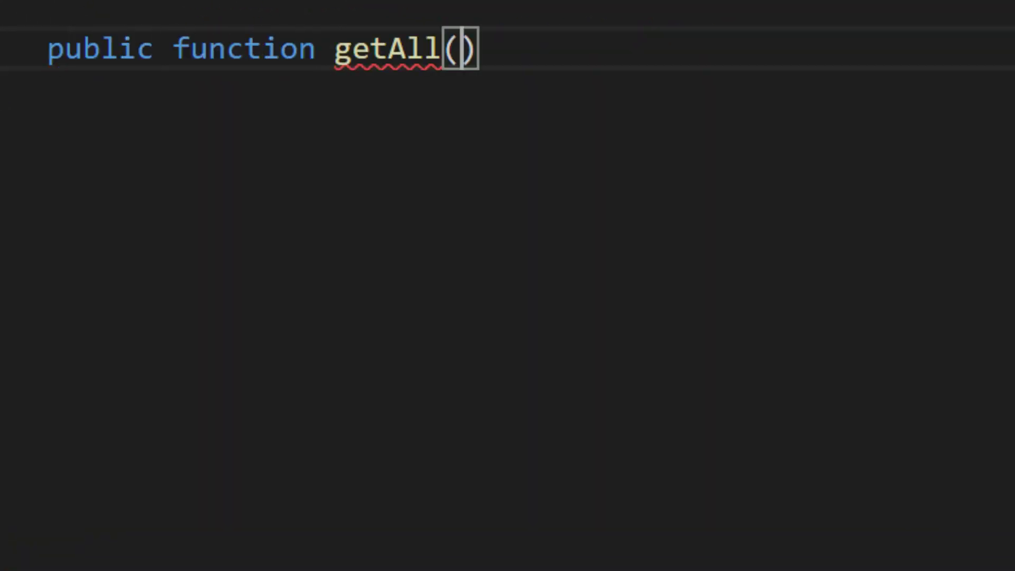
pyautogui.write('{')
pyautogui.press('Return')
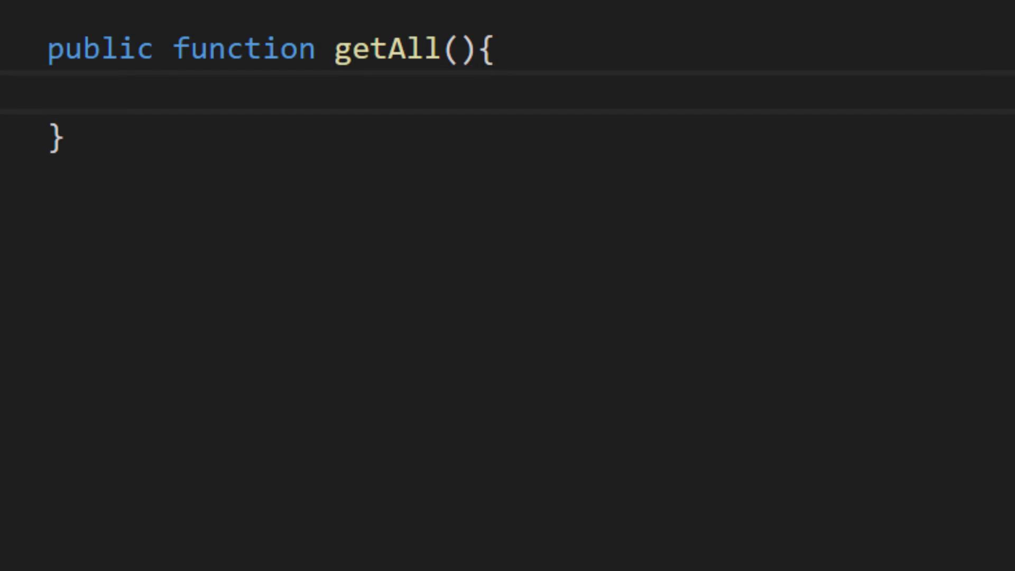
pyautogui.write('turn collec')
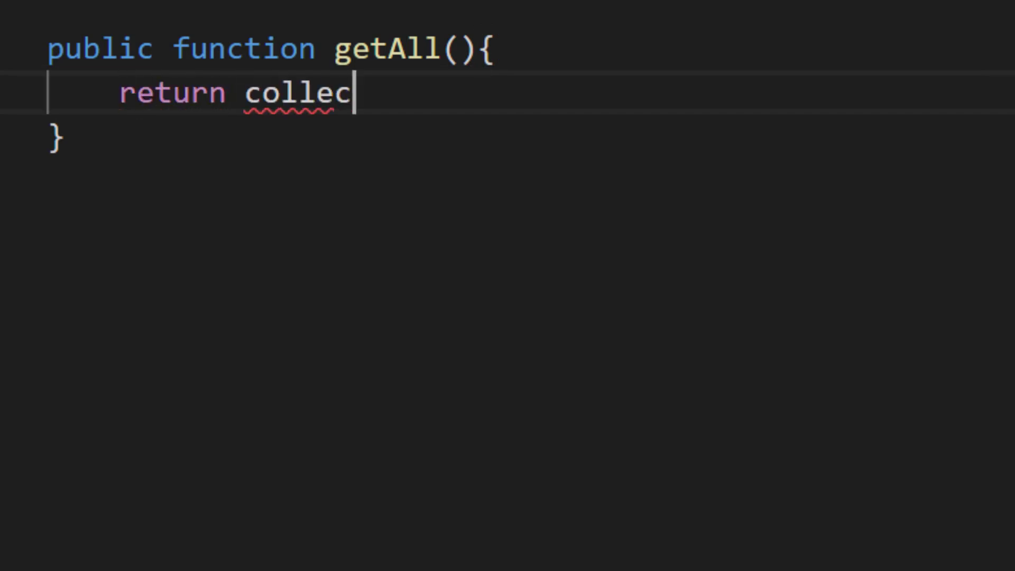
pyautogui.write('t(DB::')
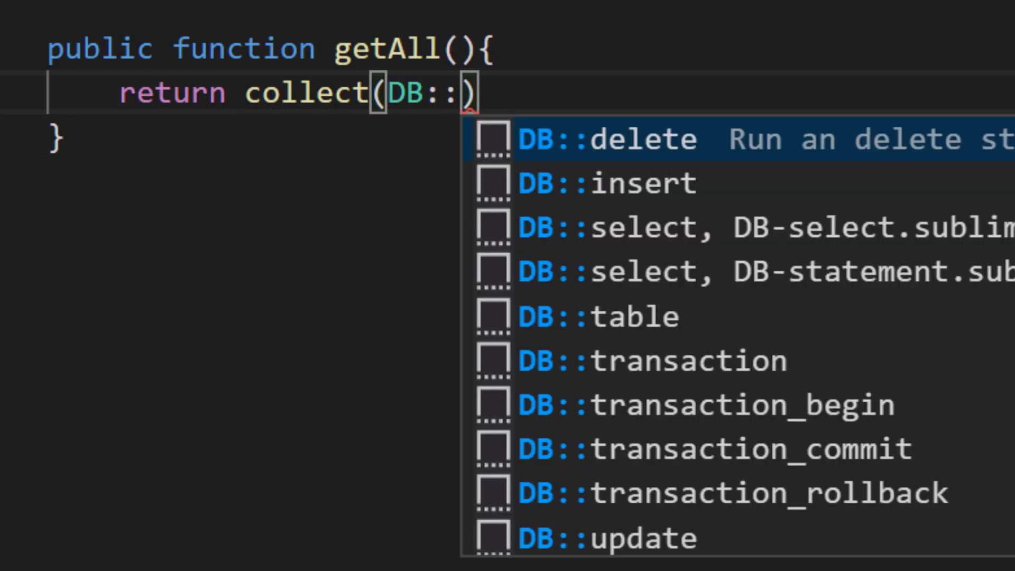
pyautogui.write("select('select * from ' .")
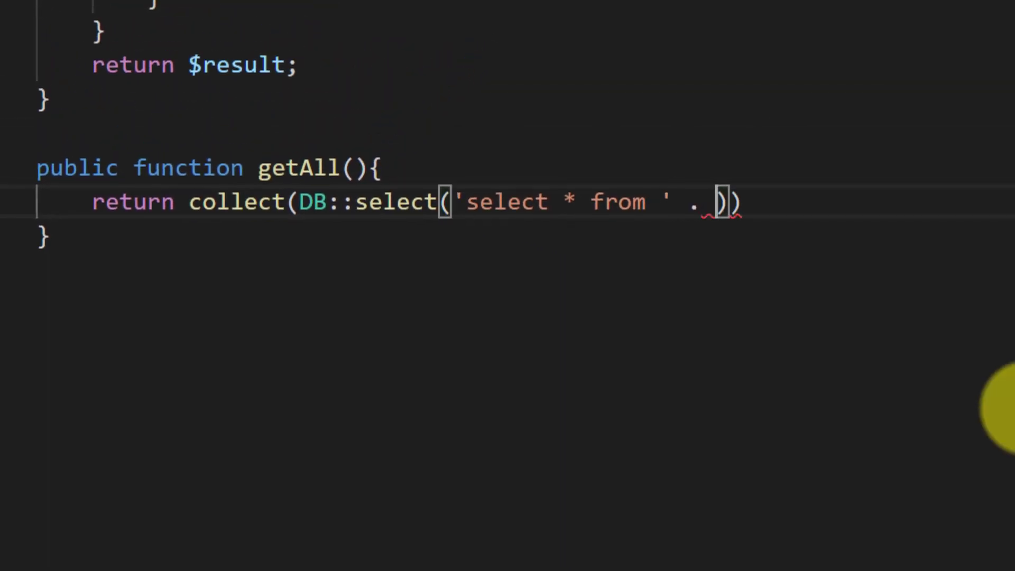
pyautogui.write('$this->ge')
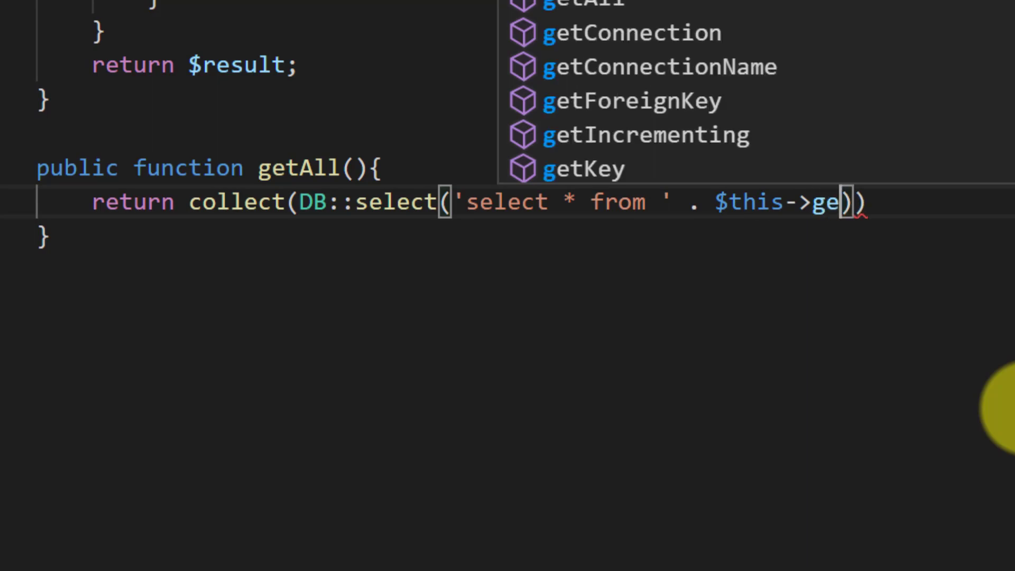
pyautogui.write('tTable()')
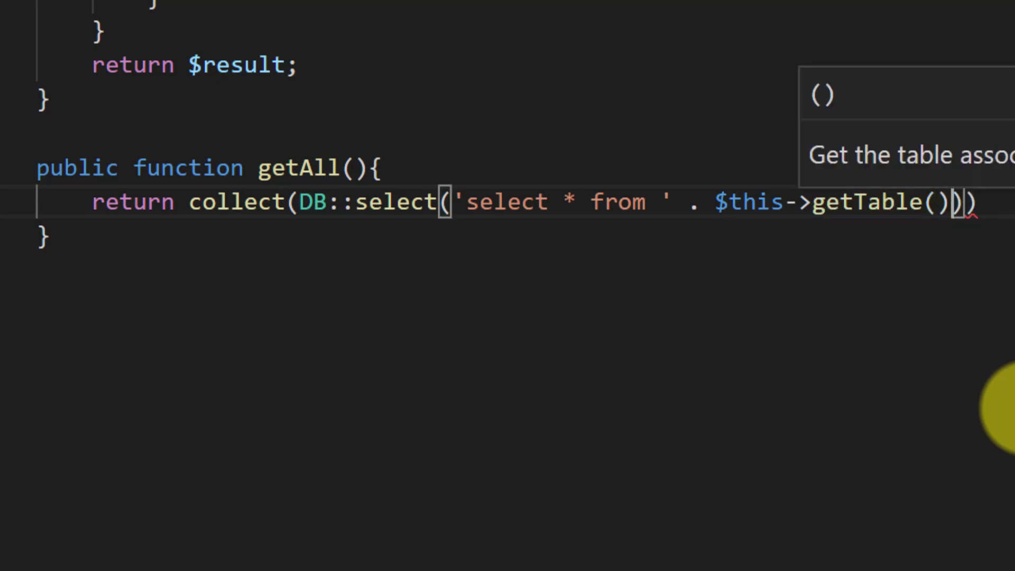
pyautogui.write('));')
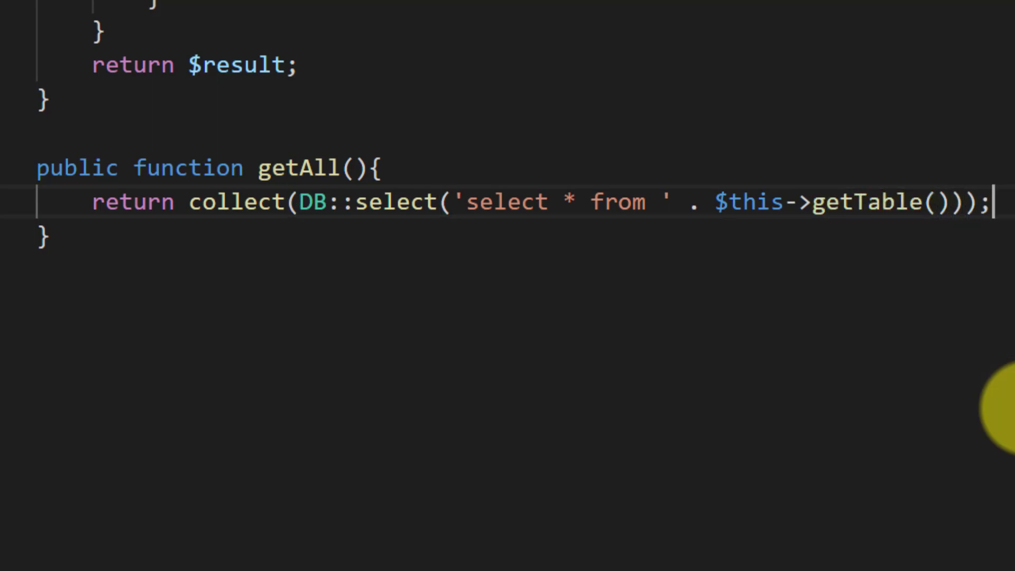
pyautogui.doubleClick(299, 168)
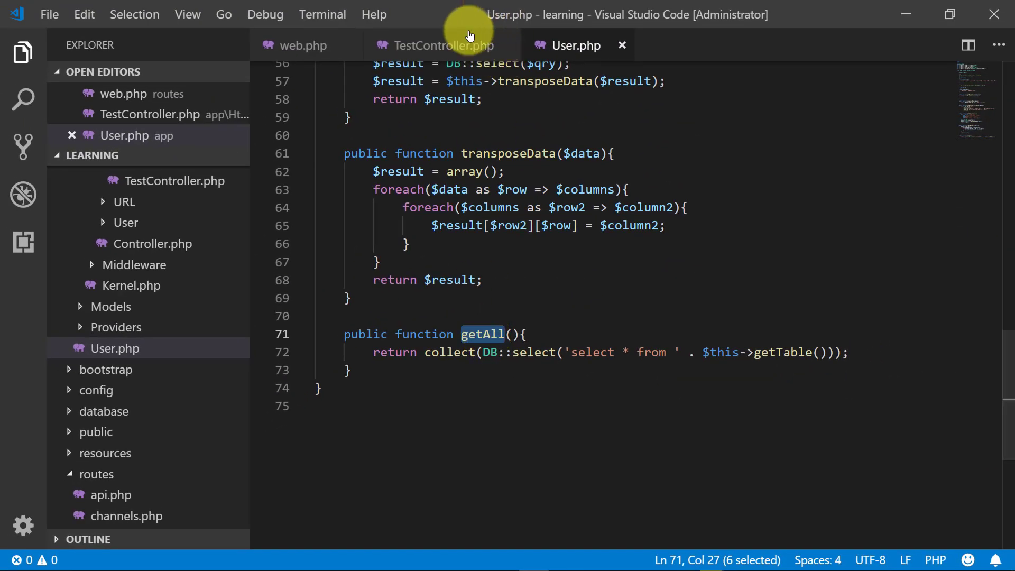
pyautogui.click(444, 45)
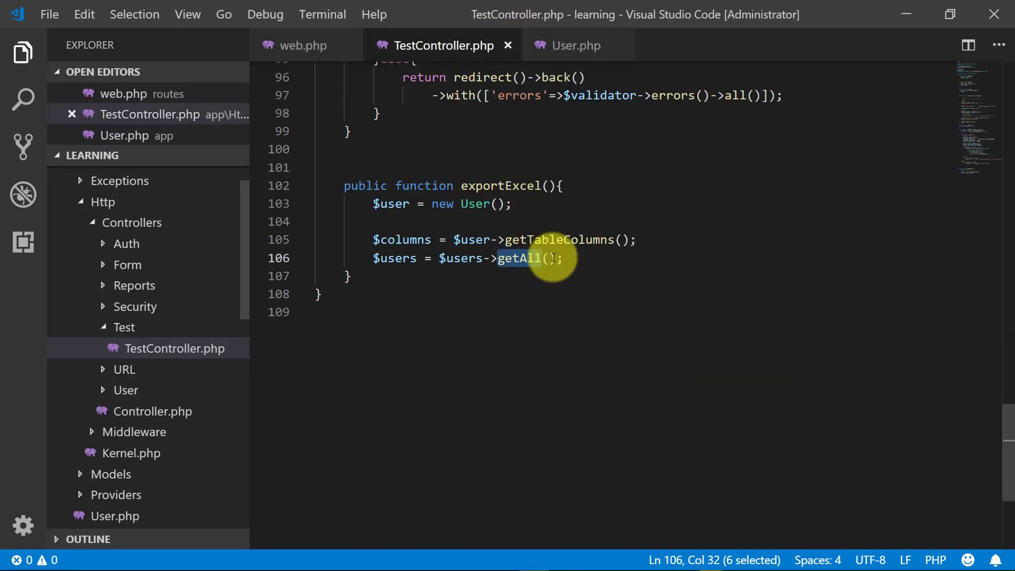
# Add dd($users); below the getAll line and save TestController.php.
pyautogui.click(585, 262)
pyautogui.press('Return')
pyautogui.write('d')
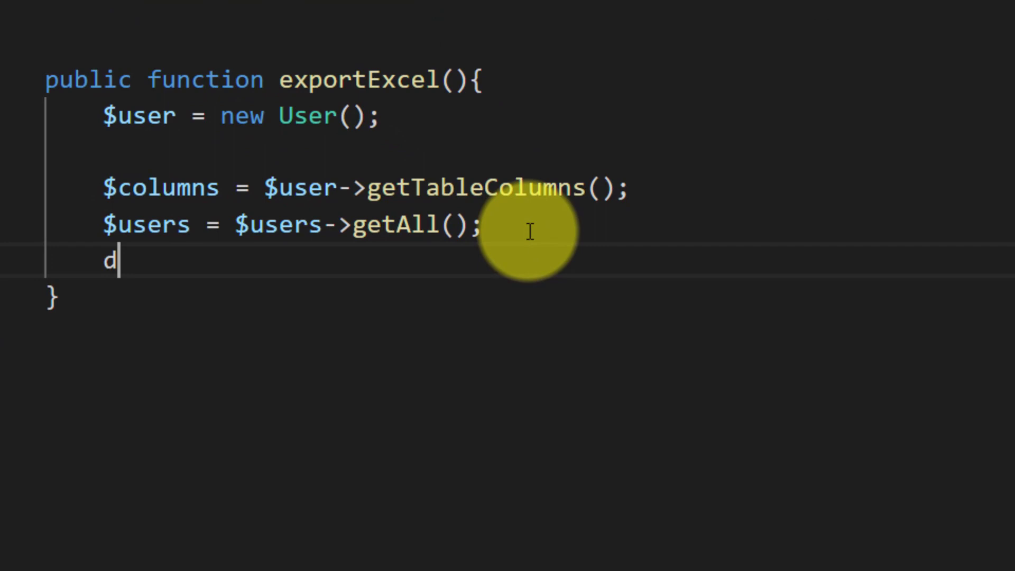
pyautogui.write('$user')
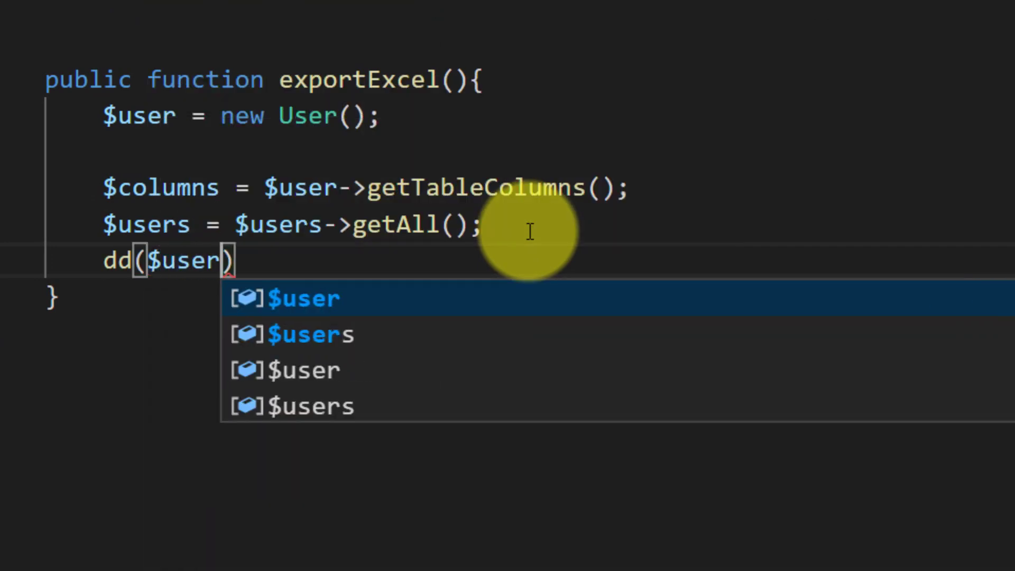
pyautogui.press('Escape')
pyautogui.press('Right')
pyautogui.write('s')
pyautogui.press('Right')
pyautogui.write(';')
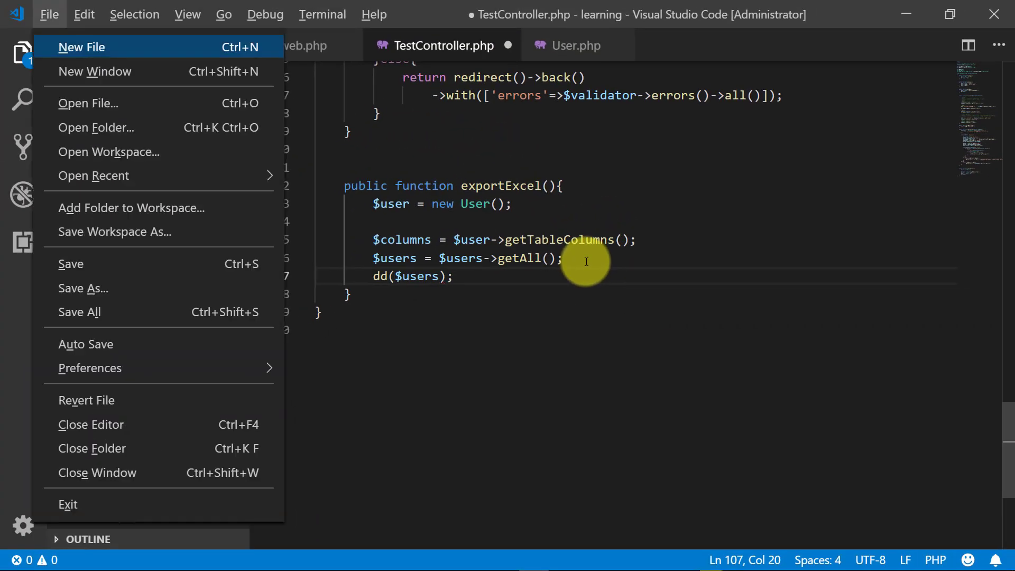
pyautogui.hotkey('ctrl', 's')
pyautogui.hotkey('alt', 'Tab')
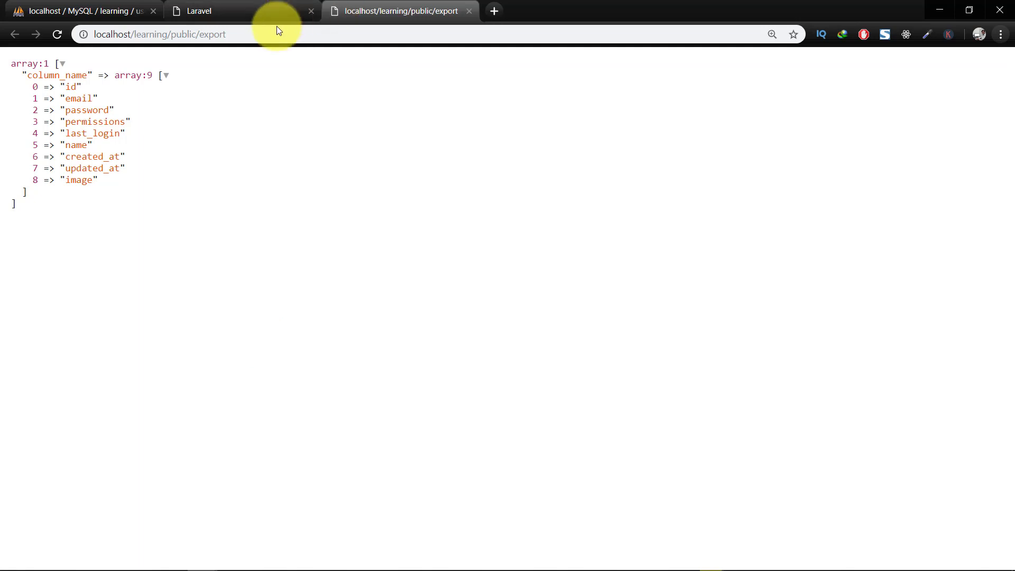
# Reload the export page, then change $users->getAll() to $user->getAll() and save.
pyautogui.click(277, 33)
pyautogui.press('Return')
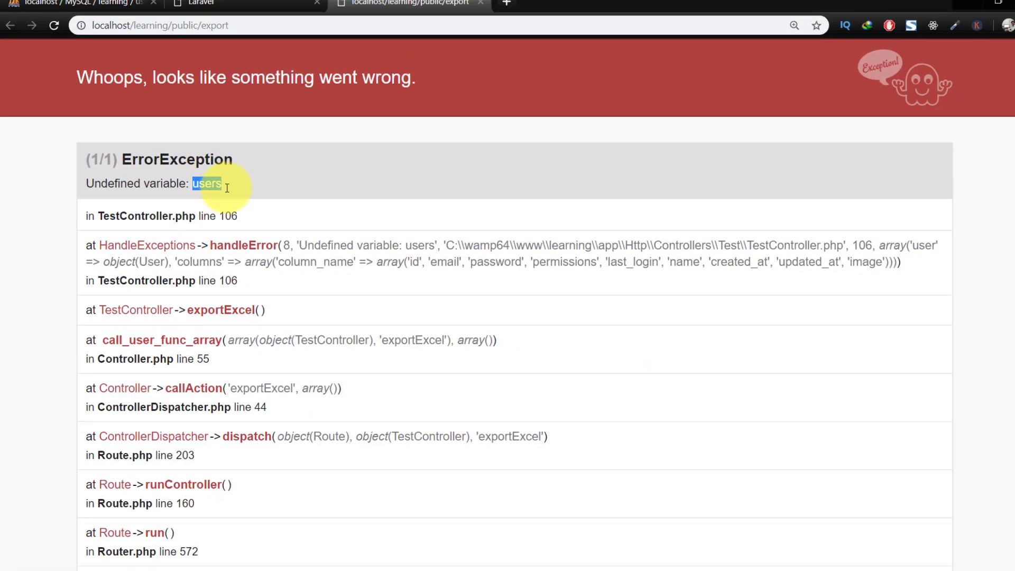
pyautogui.hotkey('alt', 'Tab')
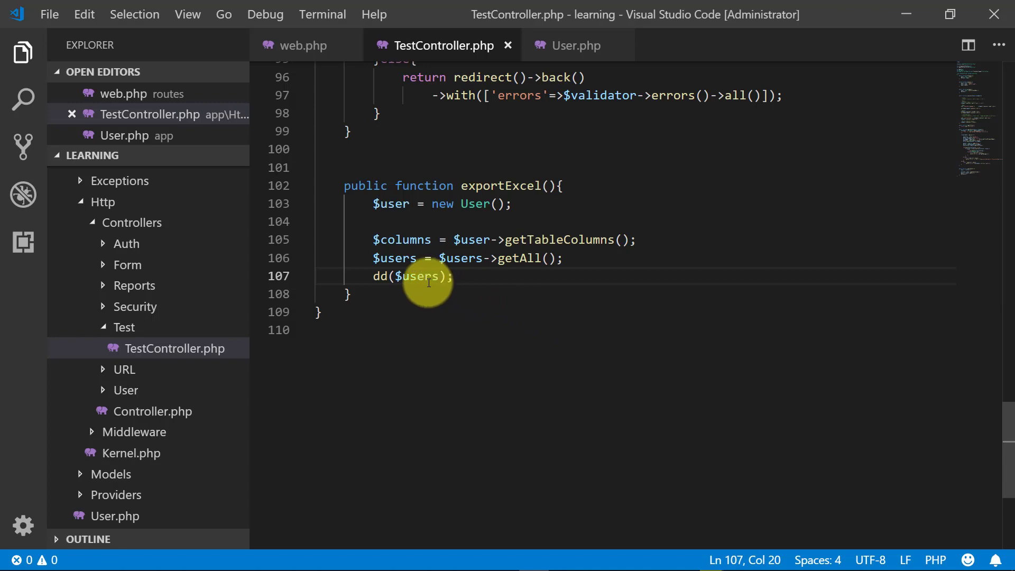
pyautogui.doubleClick(394, 258)
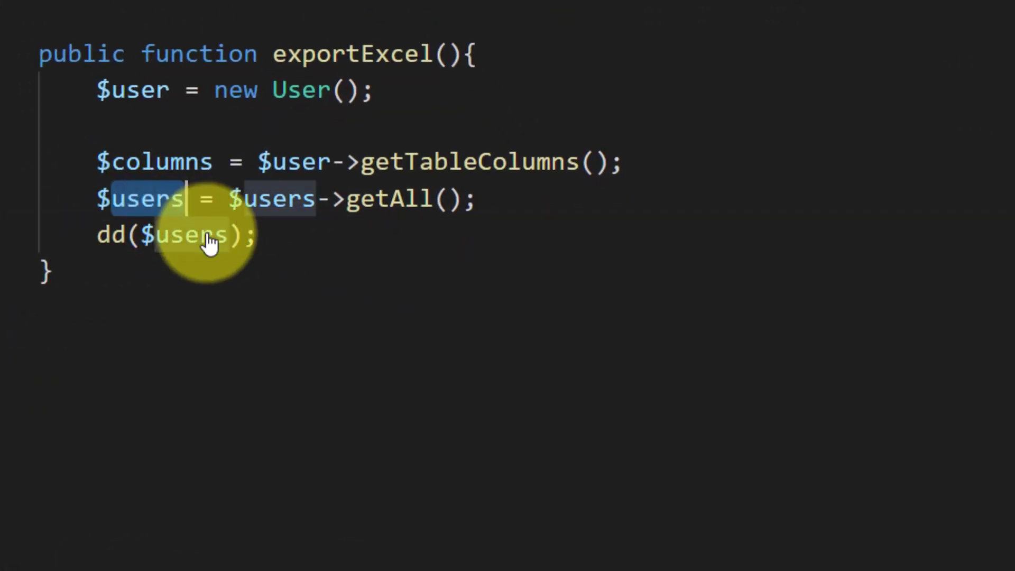
pyautogui.doubleClick(272, 200)
pyautogui.doubleClick(139, 91)
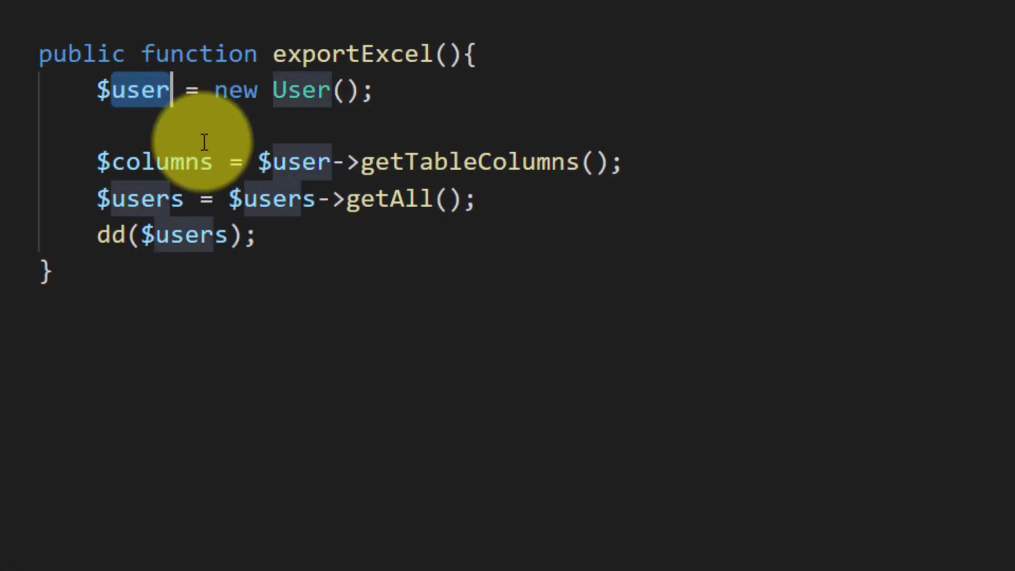
pyautogui.click(315, 199)
pyautogui.press('BackSpace')
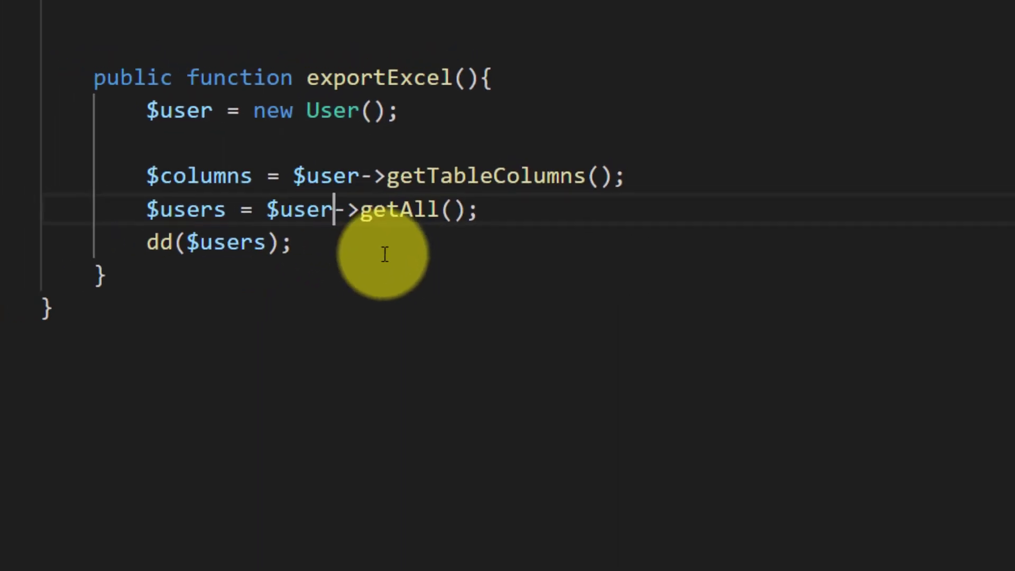
pyautogui.hotkey('ctrl', 's')
# Reload the export page and expand the two-record users Collection dump.
pyautogui.hotkey('alt', 'Tab')
pyautogui.press('F5')
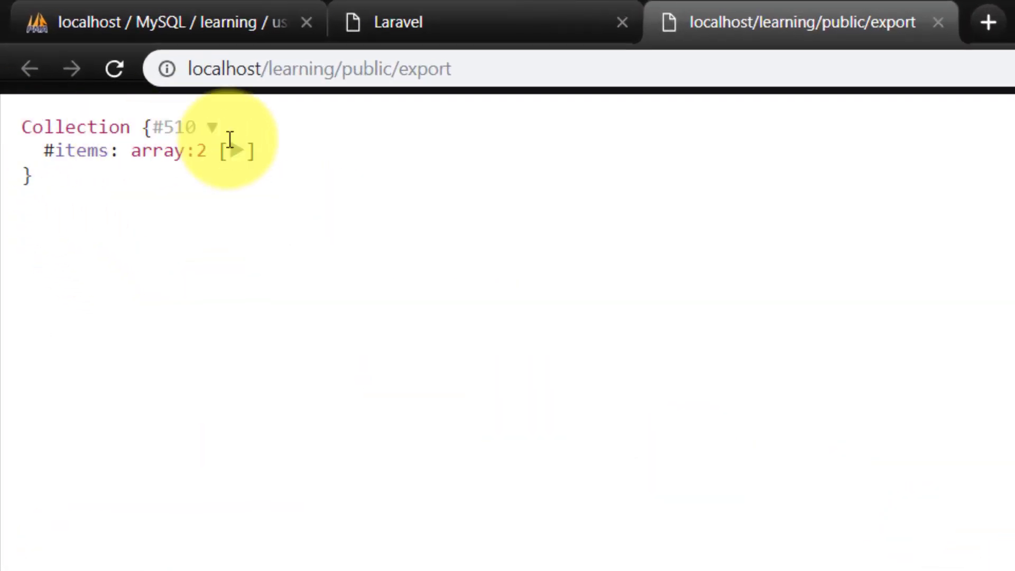
pyautogui.click(238, 152)
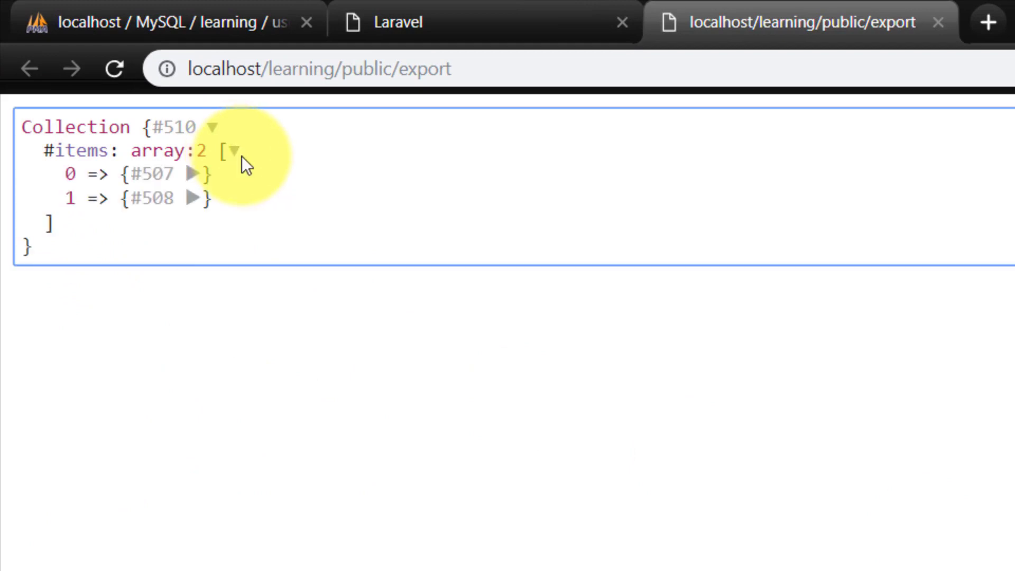
pyautogui.click(191, 174)
pyautogui.click(193, 432)
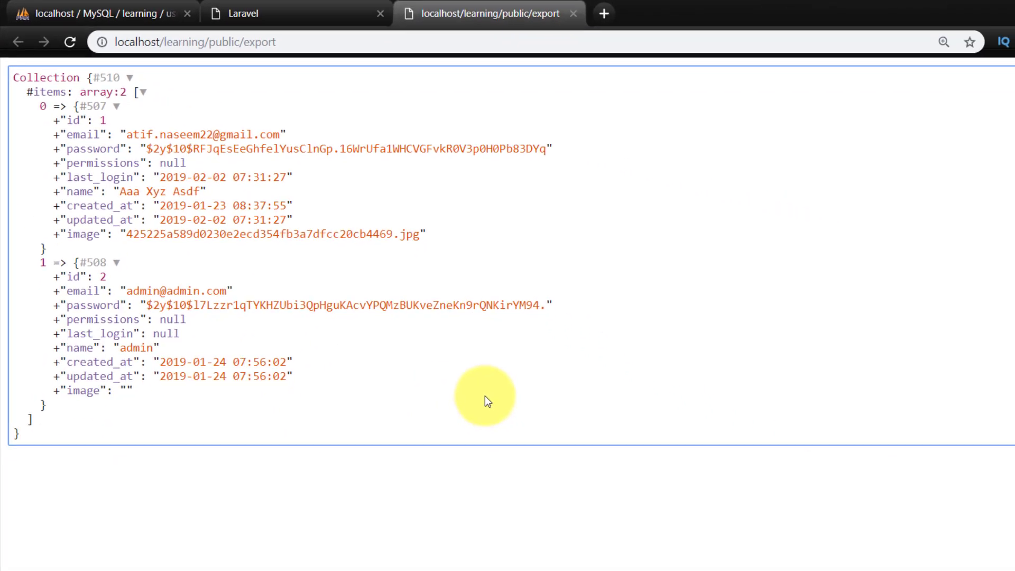
pyautogui.hotkey('alt', 'Tab')
# Replace dd($users) with a $data collection and a foreach loop over the columns.
pyautogui.doubleClick(488, 276)
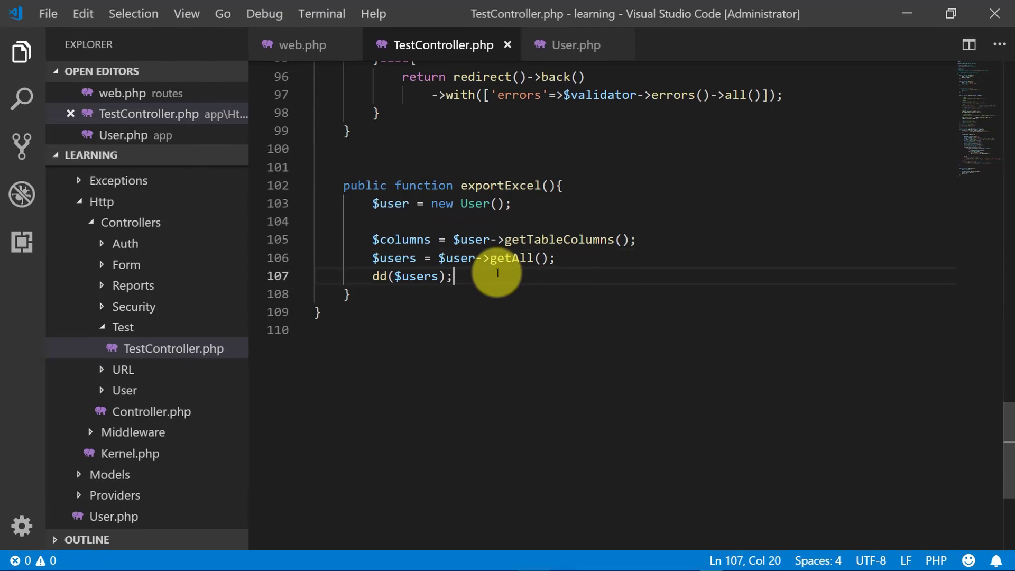
pyautogui.press('BackSpace')
pyautogui.press('Return')
pyautogui.write('$d')
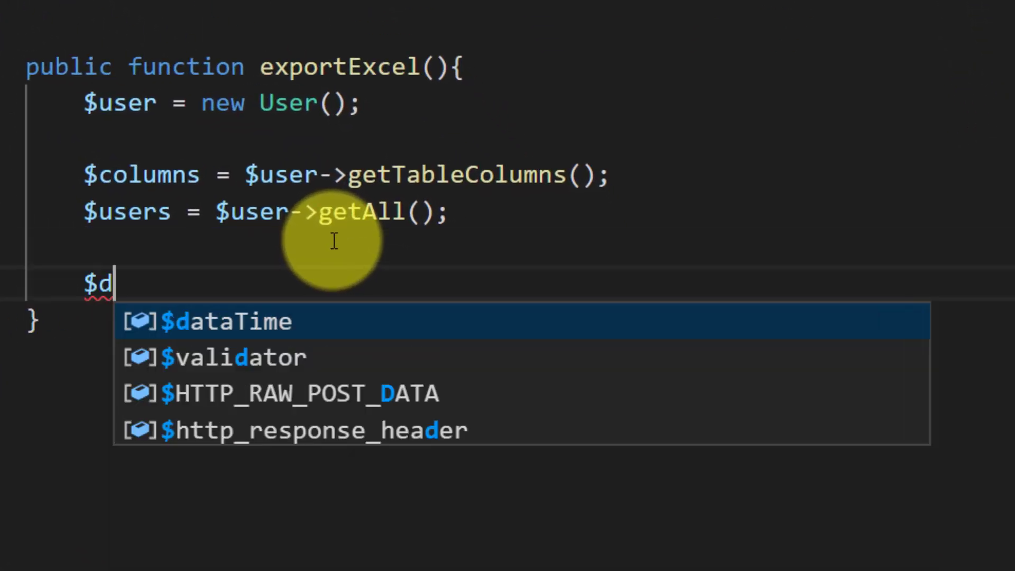
pyautogui.write('ata = new ')
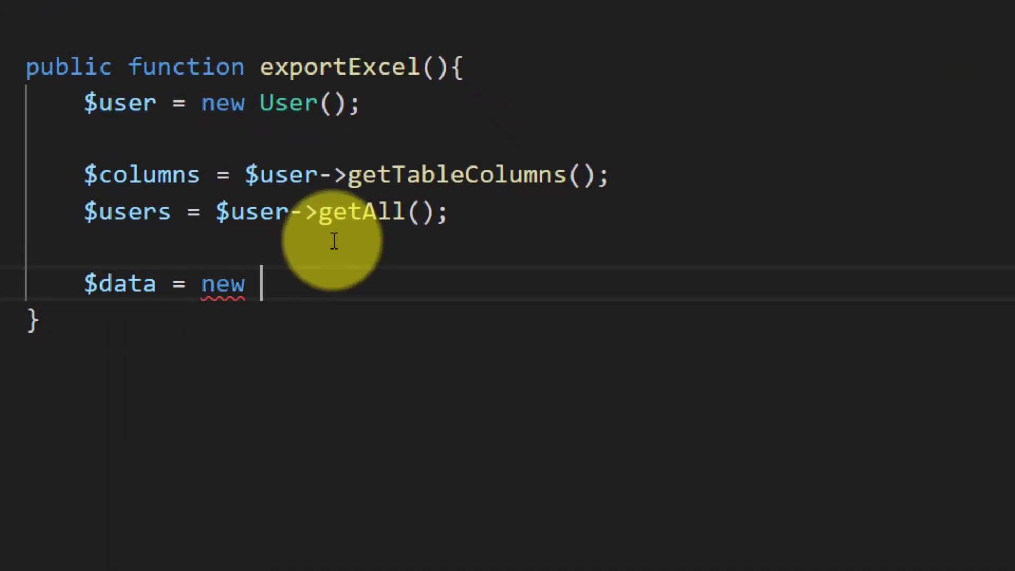
pyautogui.write('collection')
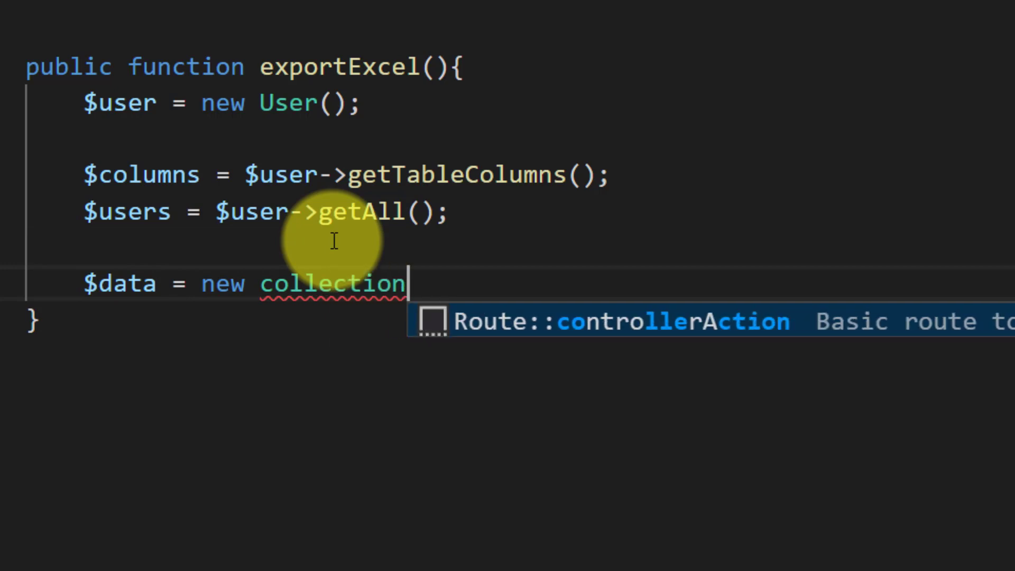
pyautogui.write('();')
pyautogui.press('Return')
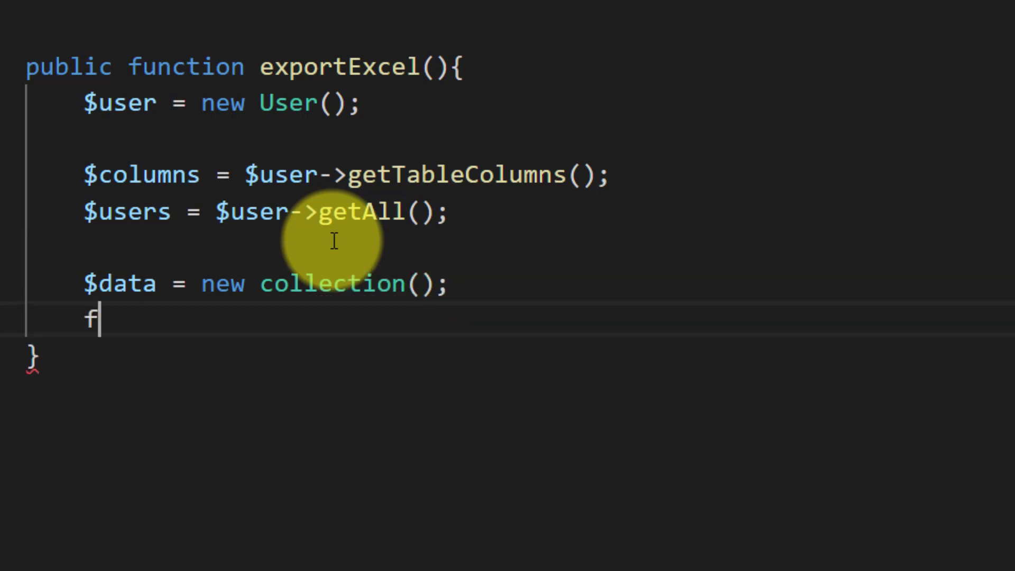
pyautogui.write('oreach($')
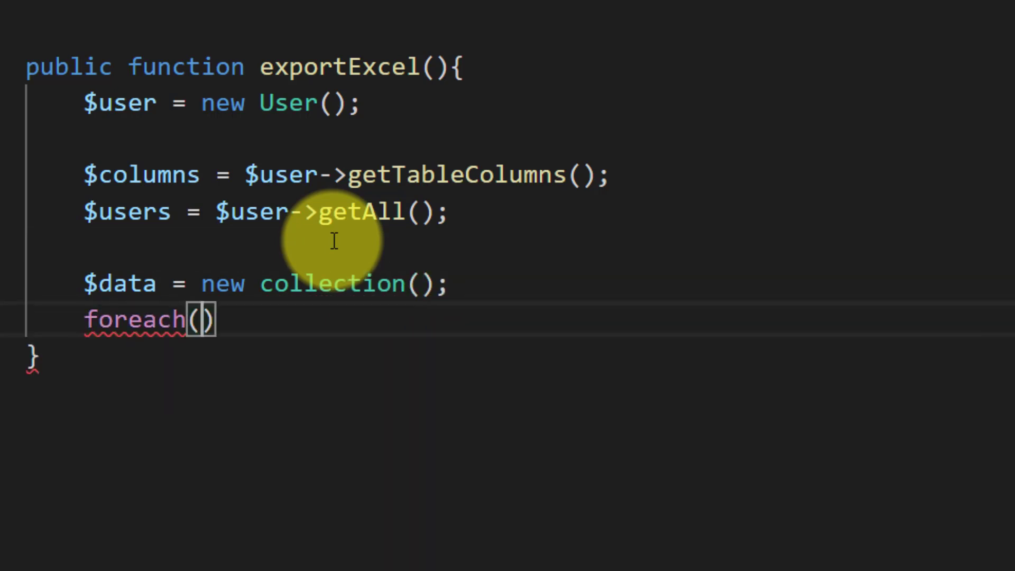
pyautogui.write('columns as ')
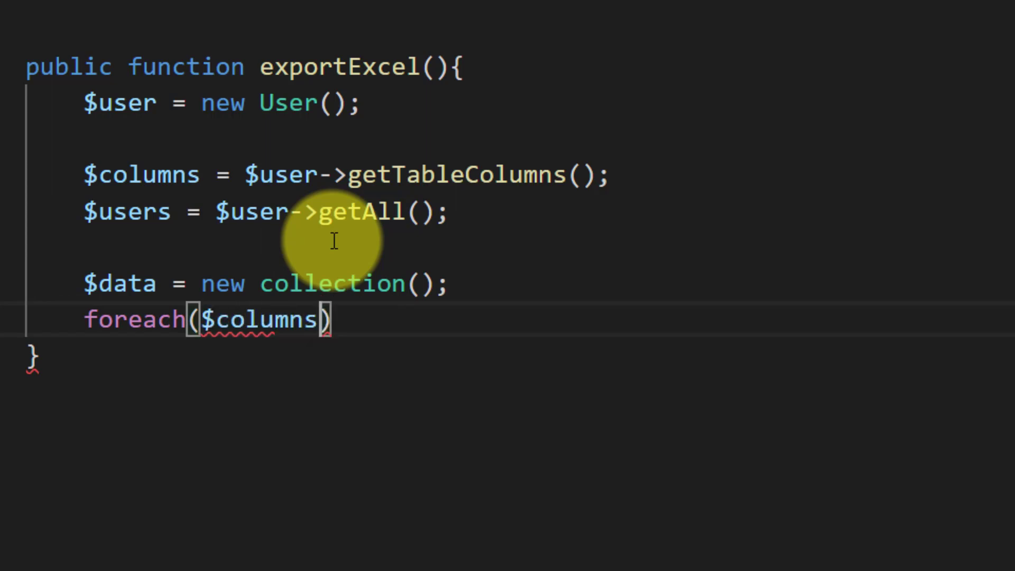
pyautogui.write('$c')
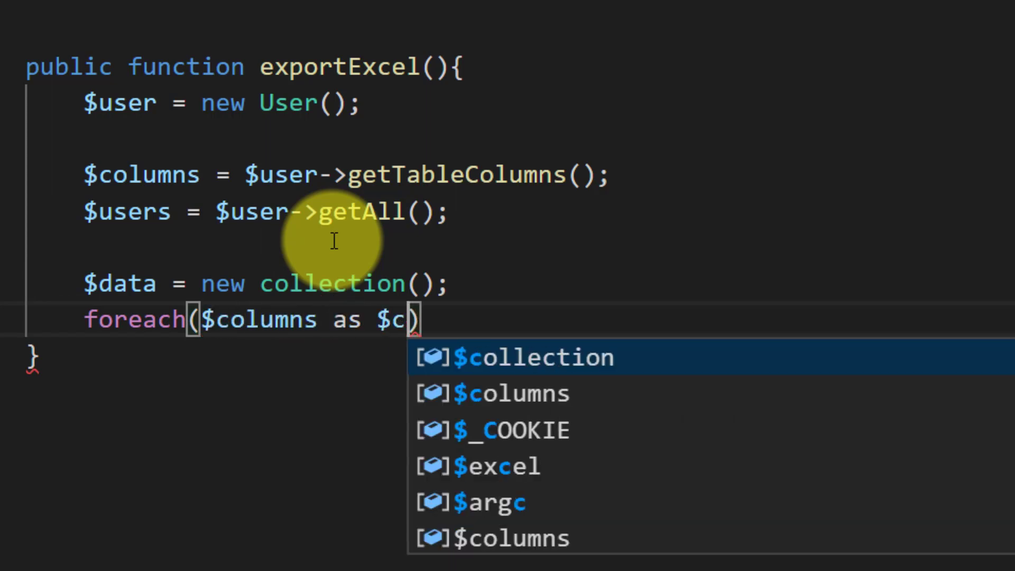
pyautogui.write('olumn')
pyautogui.press('Escape')
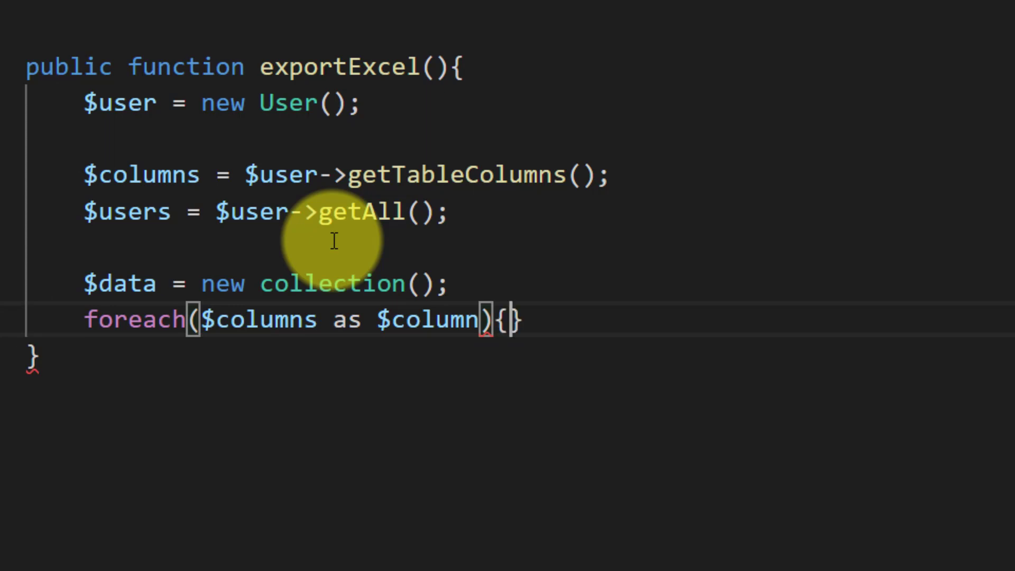
pyautogui.press('Return')
pyautogui.write('$data')
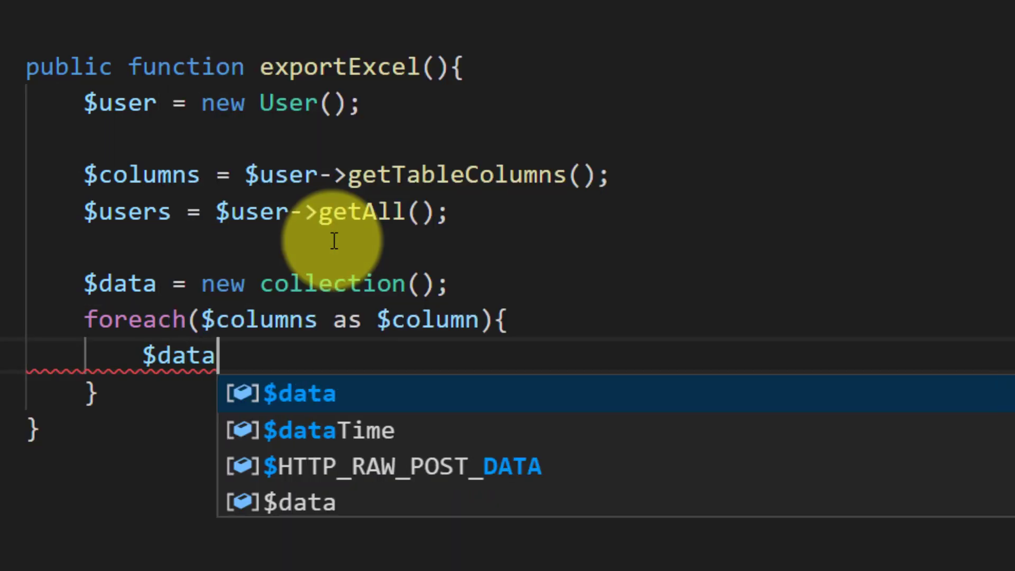
pyautogui.write('[0] = (ob')
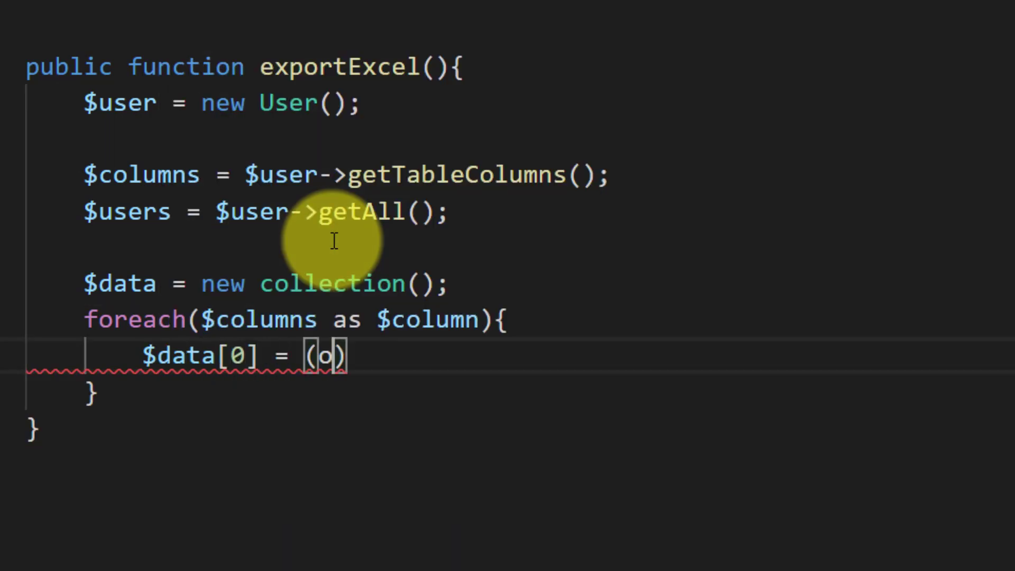
pyautogui.write('ject')
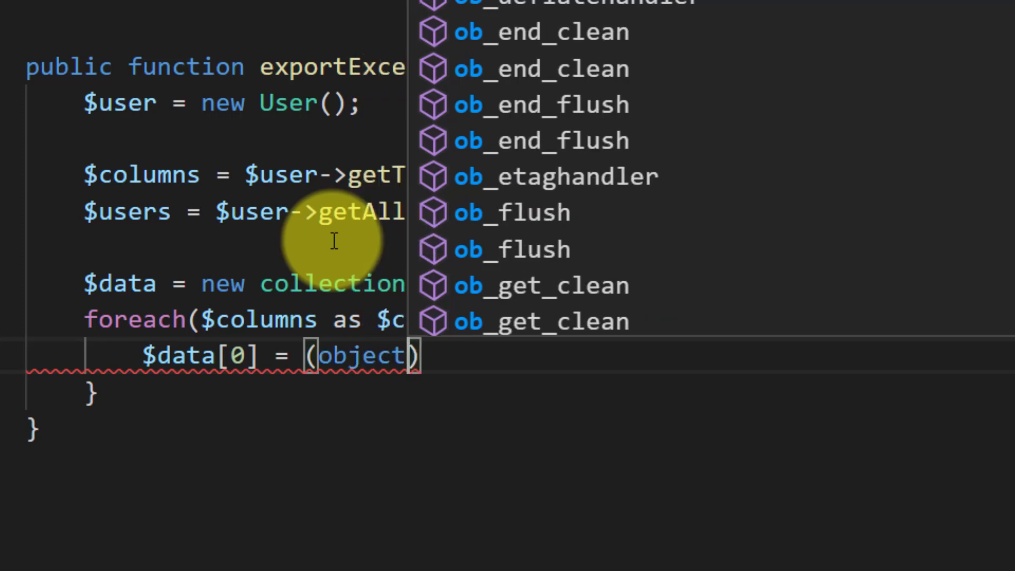
# Assign (object) $column to $data[0] inside the loop, then merge $users into $data.
pyautogui.press('Escape')
pyautogui.press('Right')
pyautogui.write('$co')
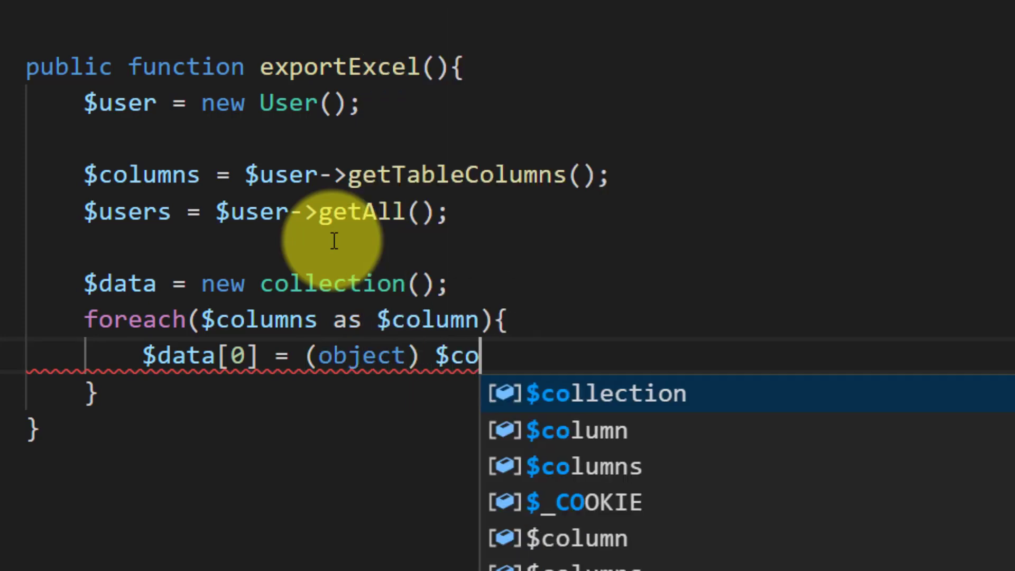
pyautogui.write('lumn')
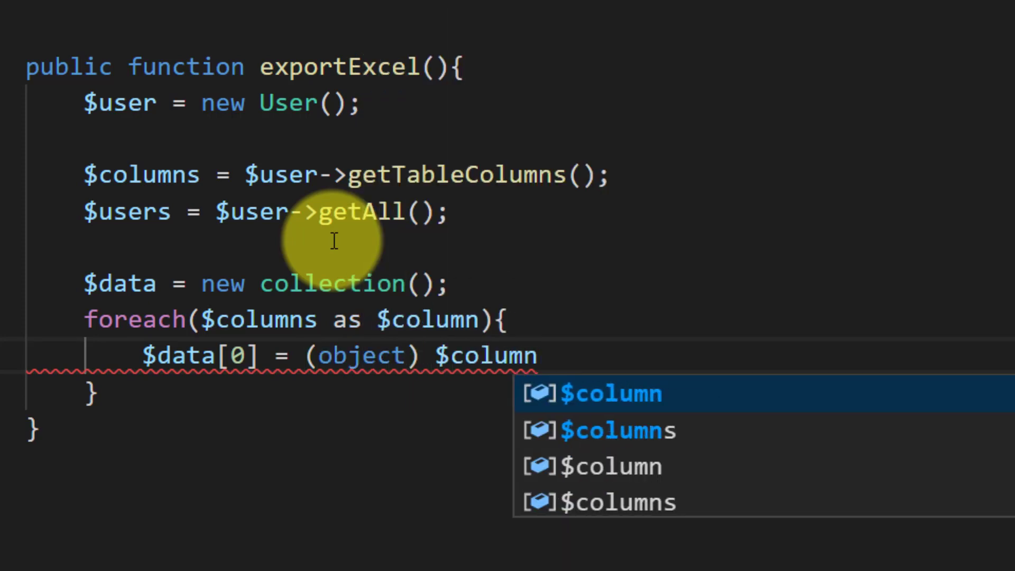
pyautogui.write(';')
pyautogui.press('Down')
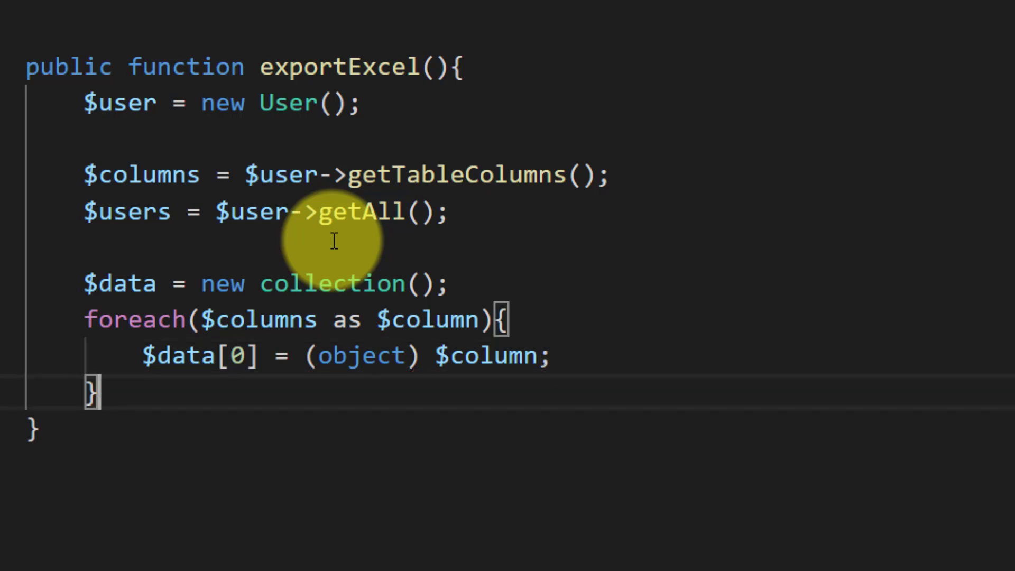
pyautogui.press('Return')
pyautogui.write('$data ')
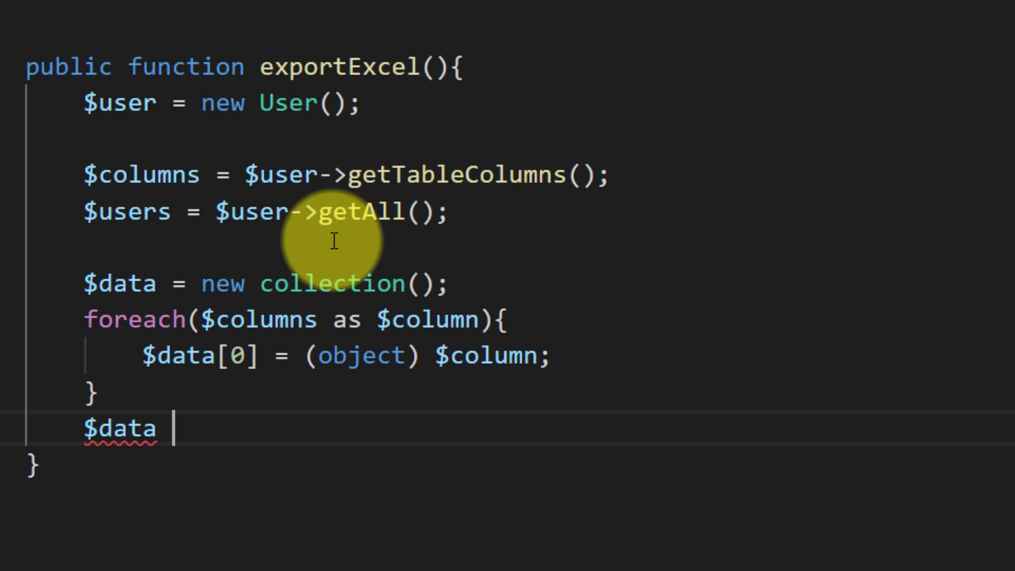
pyautogui.write('= $data')
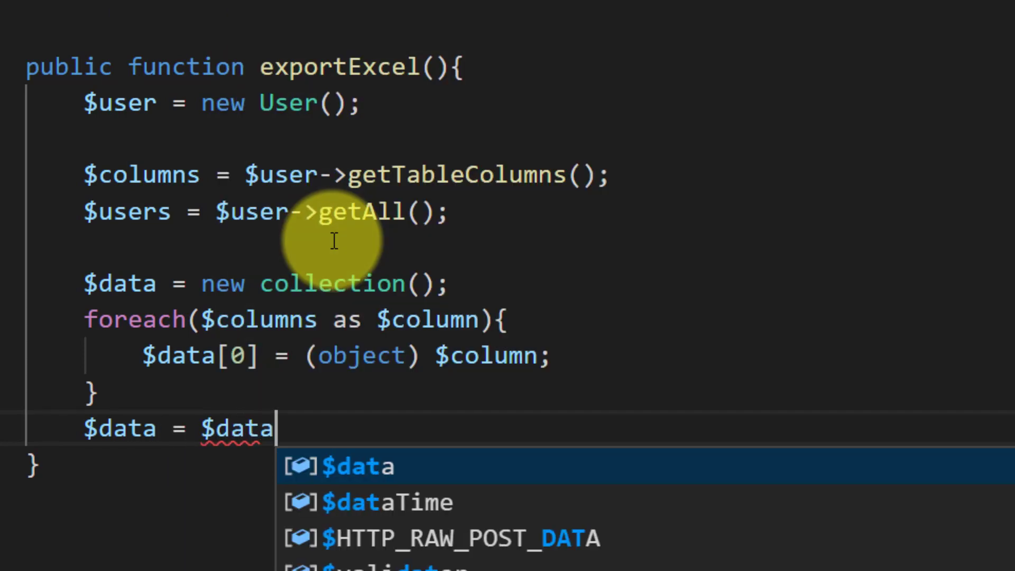
pyautogui.write('->')
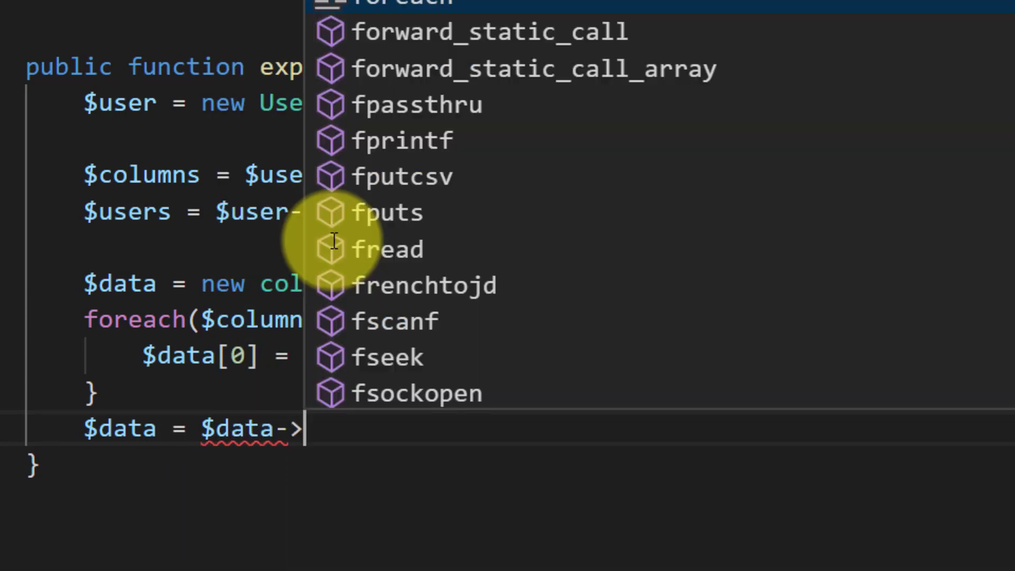
pyautogui.write('merge($')
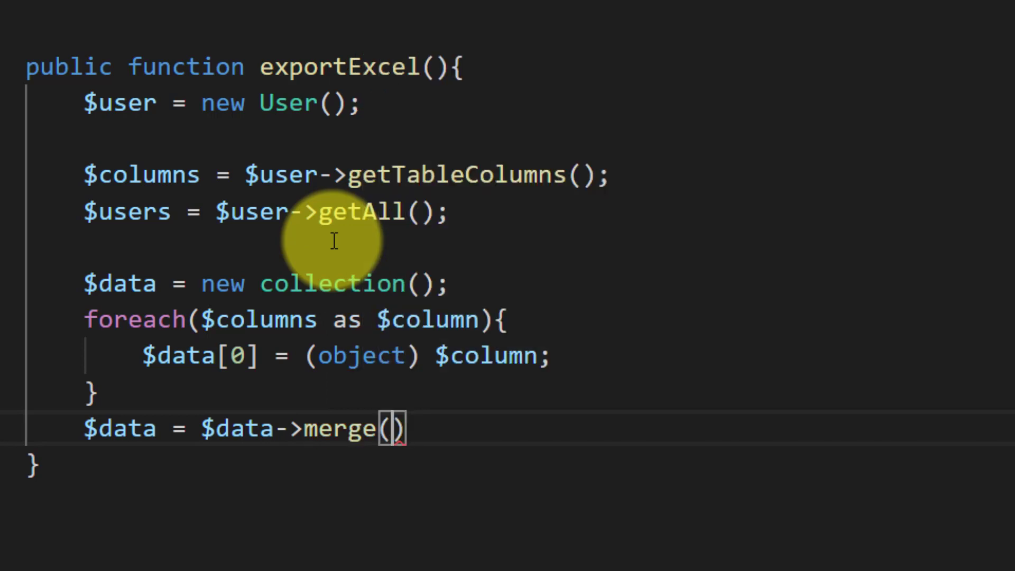
pyautogui.write('users')
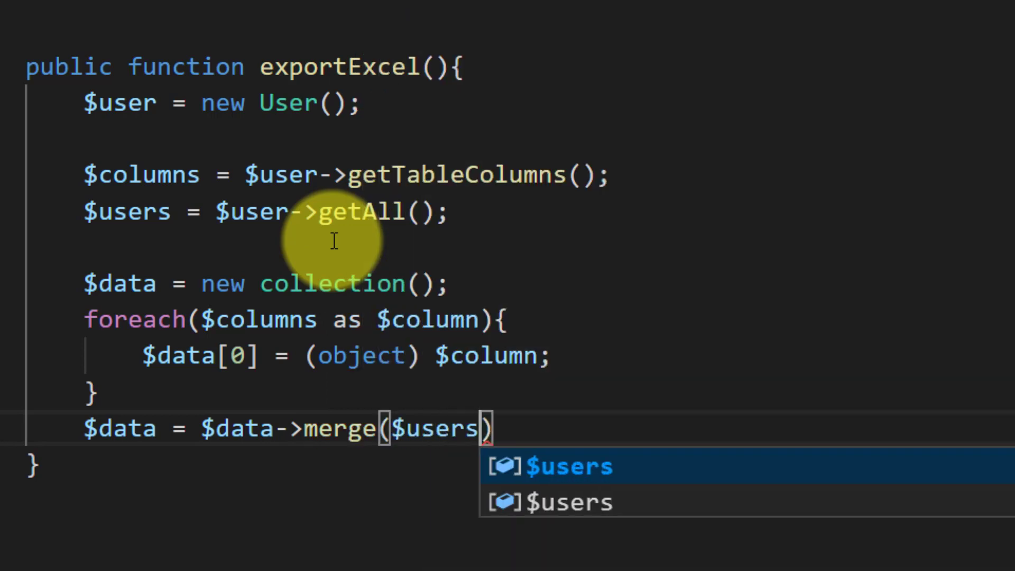
pyautogui.press('Escape')
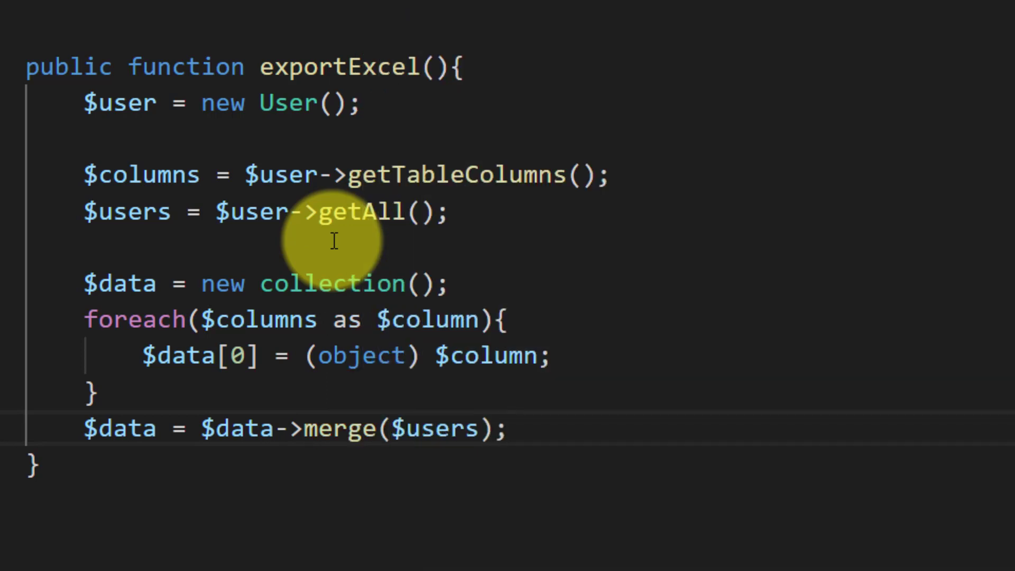
pyautogui.press('Return')
pyautogui.press('Return')
pyautogui.write('dd(')
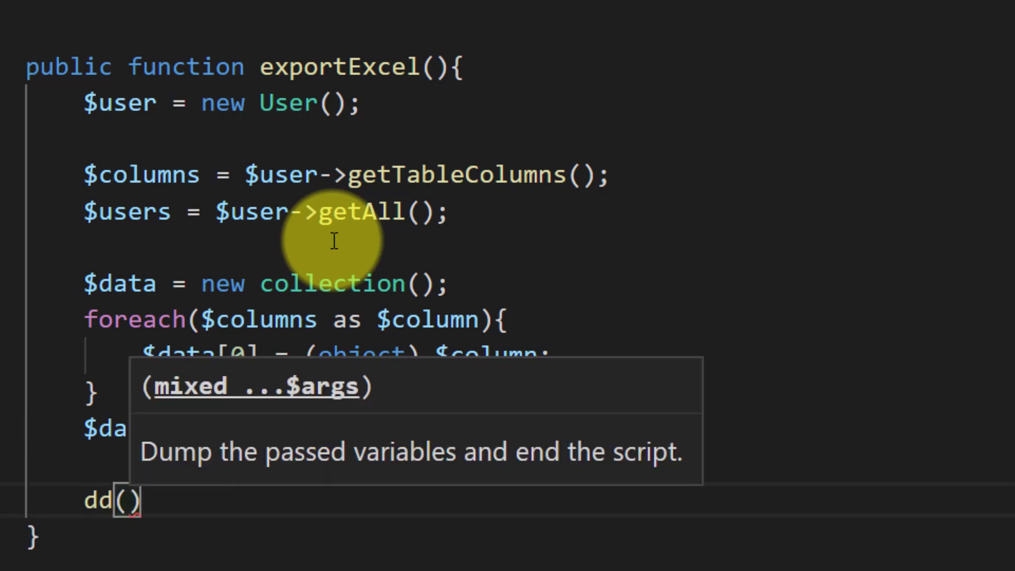
pyautogui.write('$data')
# Save the controller and reload the export page in Chrome.
pyautogui.press('End')
pyautogui.write(';')
pyautogui.hotkey('alt', 'f')
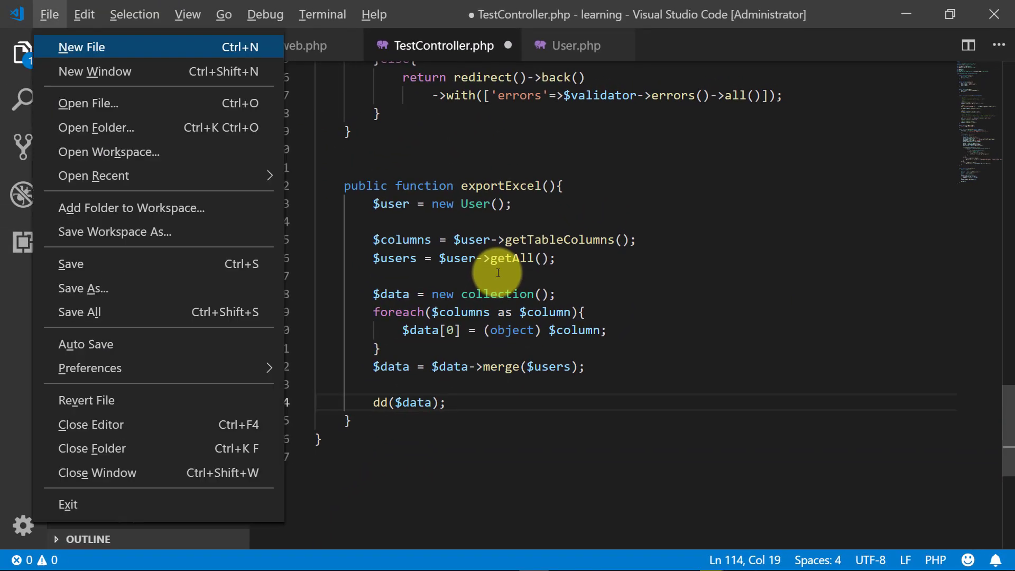
pyautogui.press('s')
pyautogui.hotkey('alt', 'Tab')
pyautogui.press('F5')
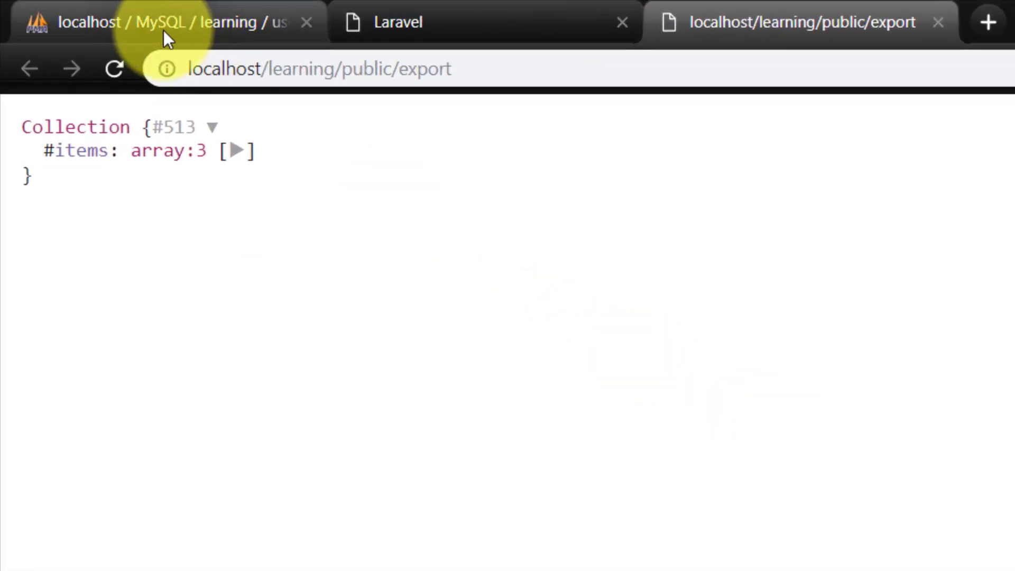
# Expand the three-item collection: column names and both user records.
pyautogui.click(236, 151)
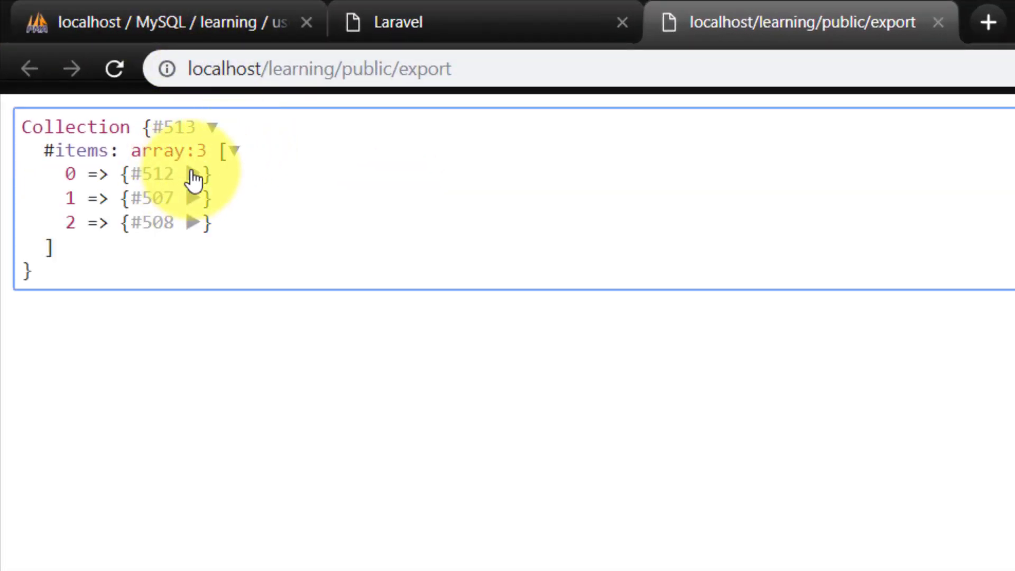
pyautogui.click(194, 176)
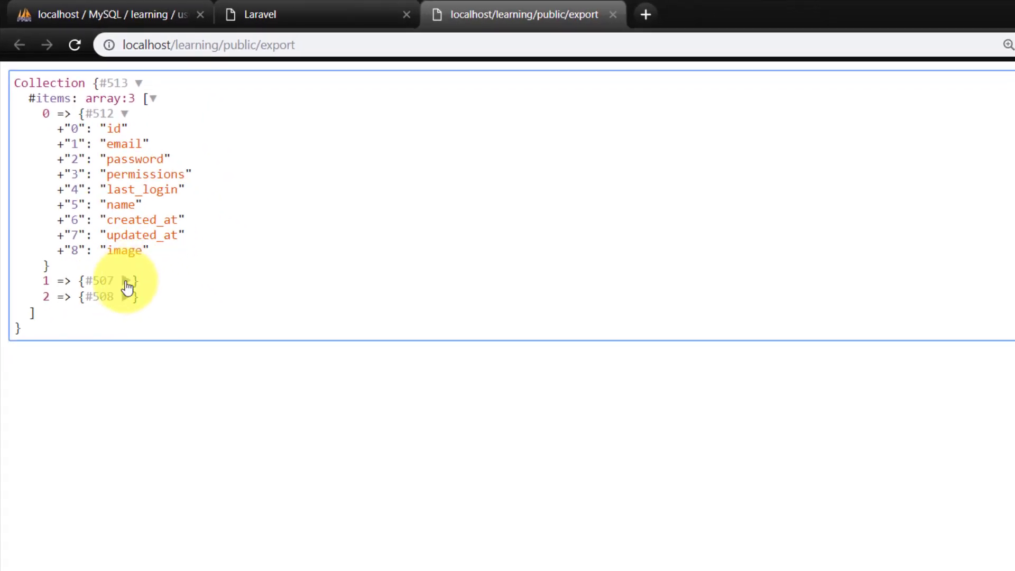
pyautogui.click(126, 283)
pyautogui.click(121, 438)
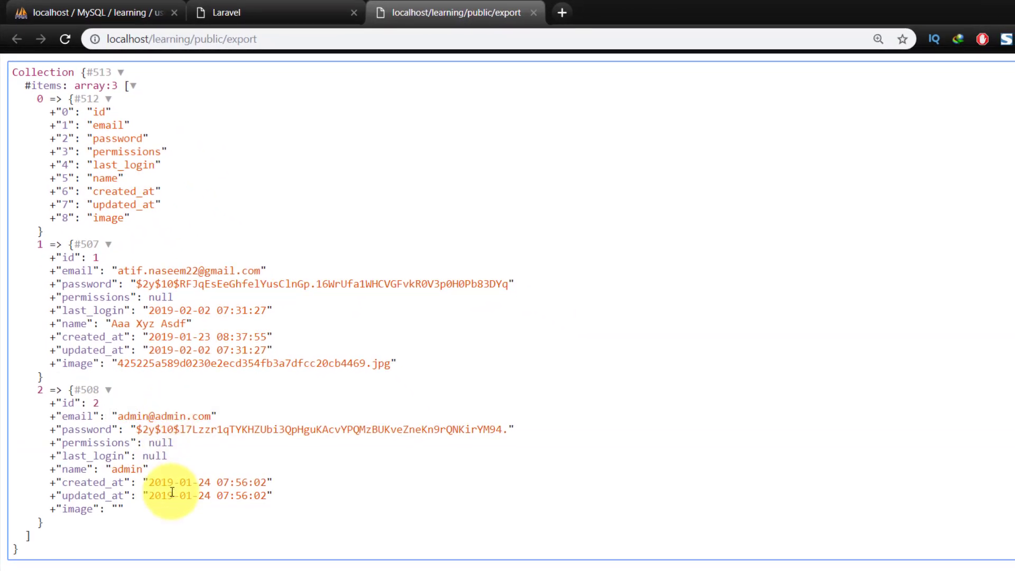
# Replace the dd line with $fileName = "Users.xlsx" and start the $saveFile line.
pyautogui.hotkey('alt', 'Tab')
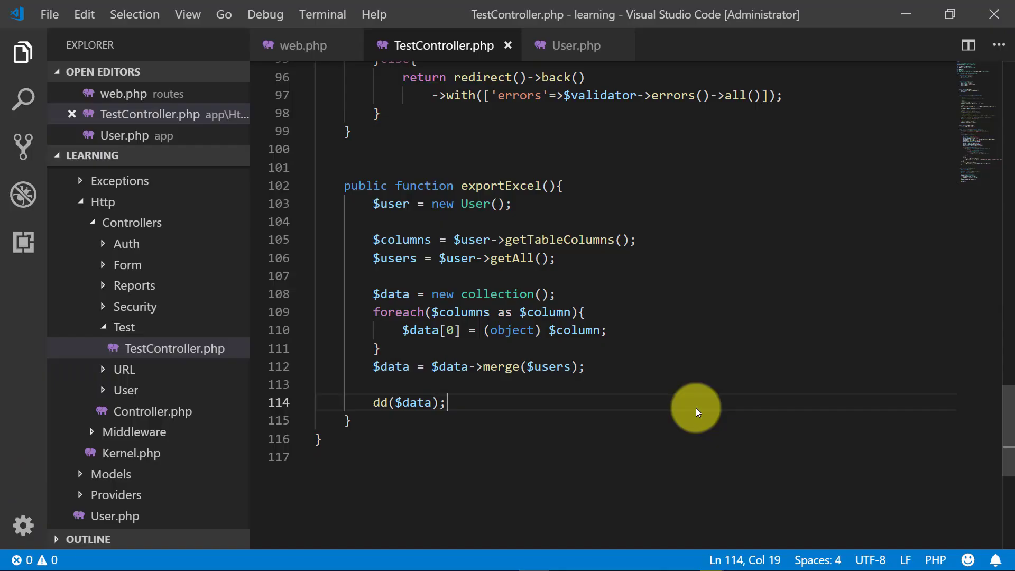
pyautogui.hotkey('shift', 'Home')
pyautogui.press('BackSpace')
pyautogui.write('$fi')
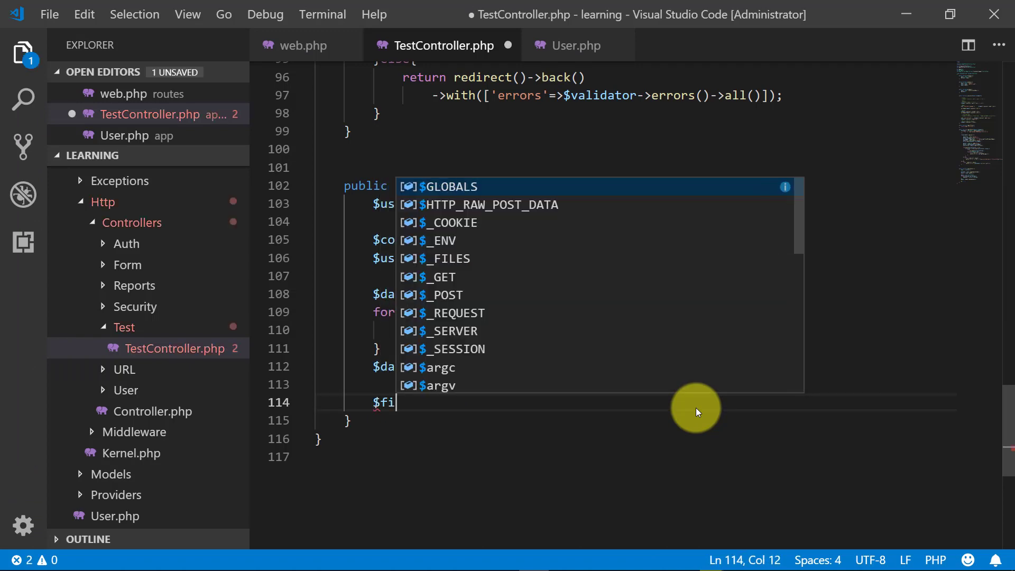
pyautogui.write('le')
pyautogui.scroll(-3, 879, 264)
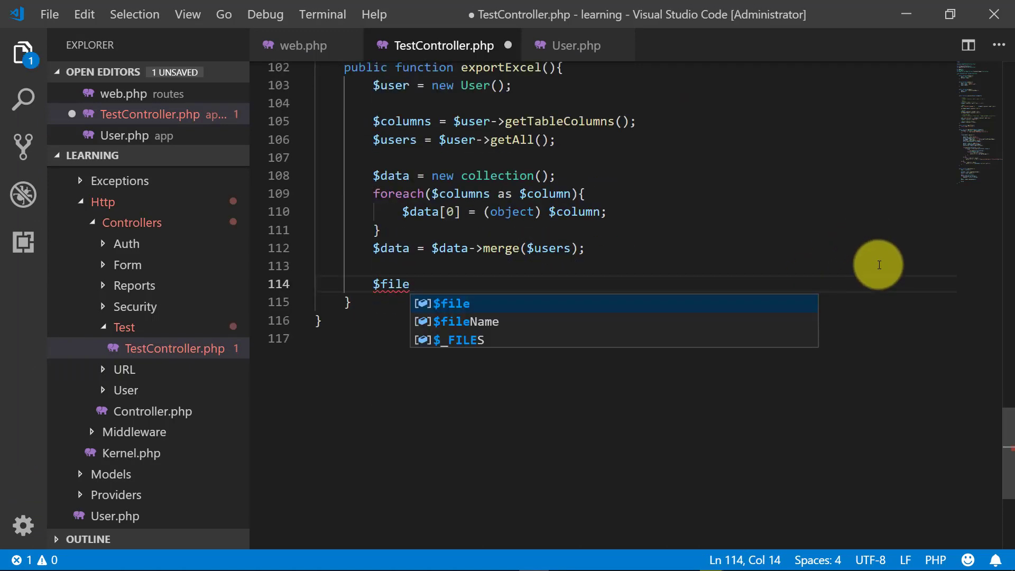
pyautogui.scroll(3, 879, 264)
pyautogui.write('Na')
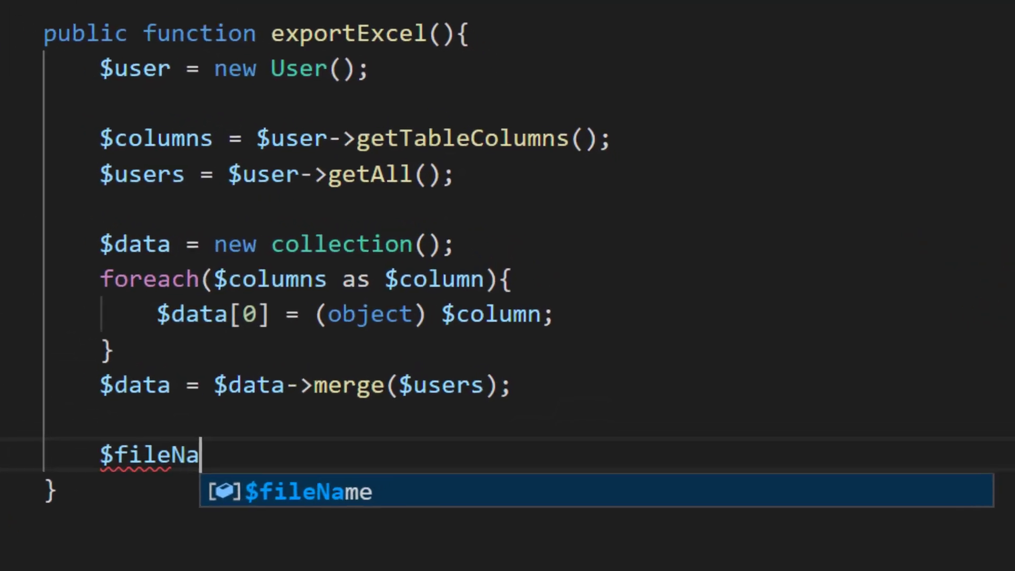
pyautogui.write('me = "Users.xls')
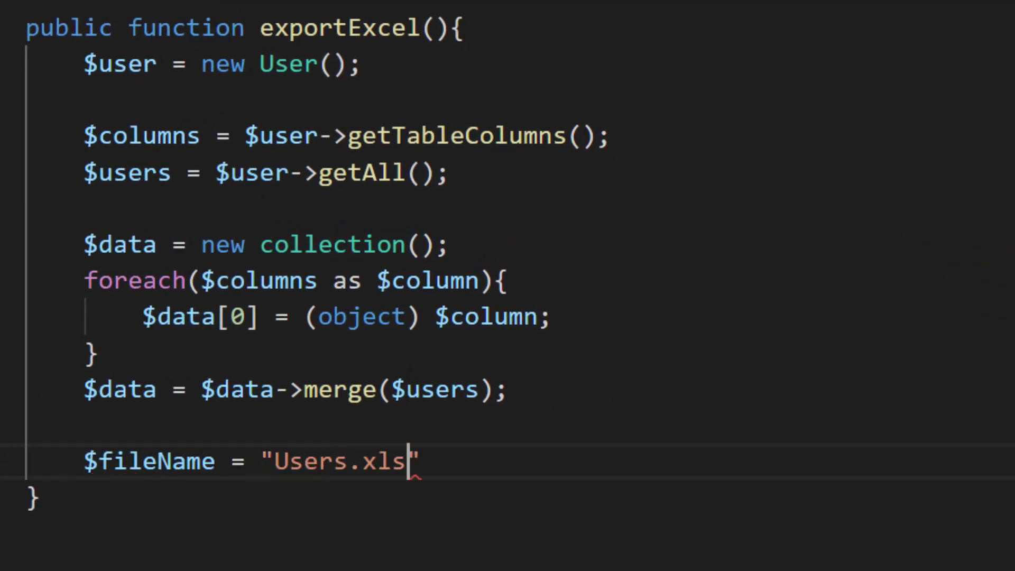
pyautogui.write(';')
pyautogui.press('Return')
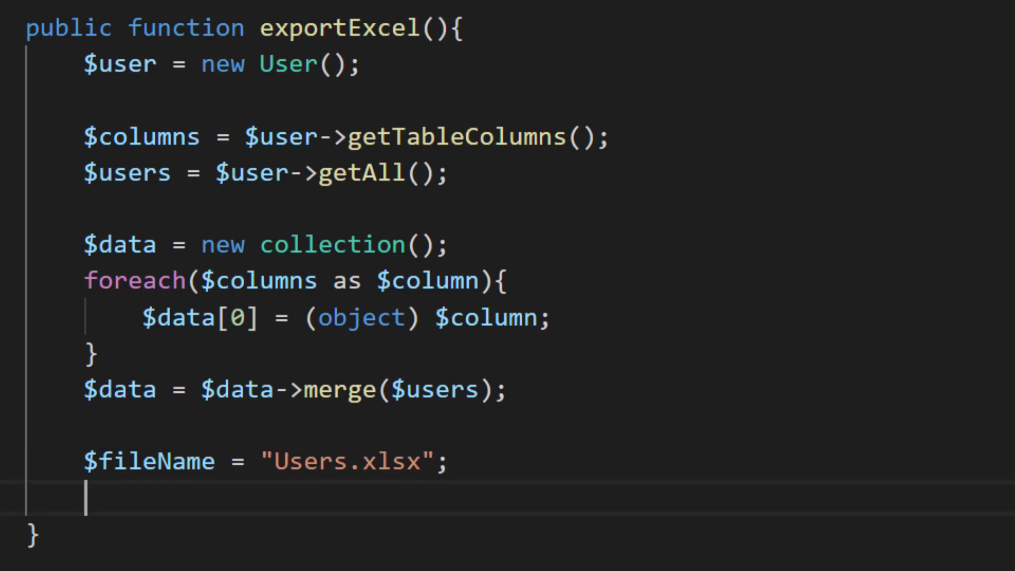
pyautogui.write('$sav')
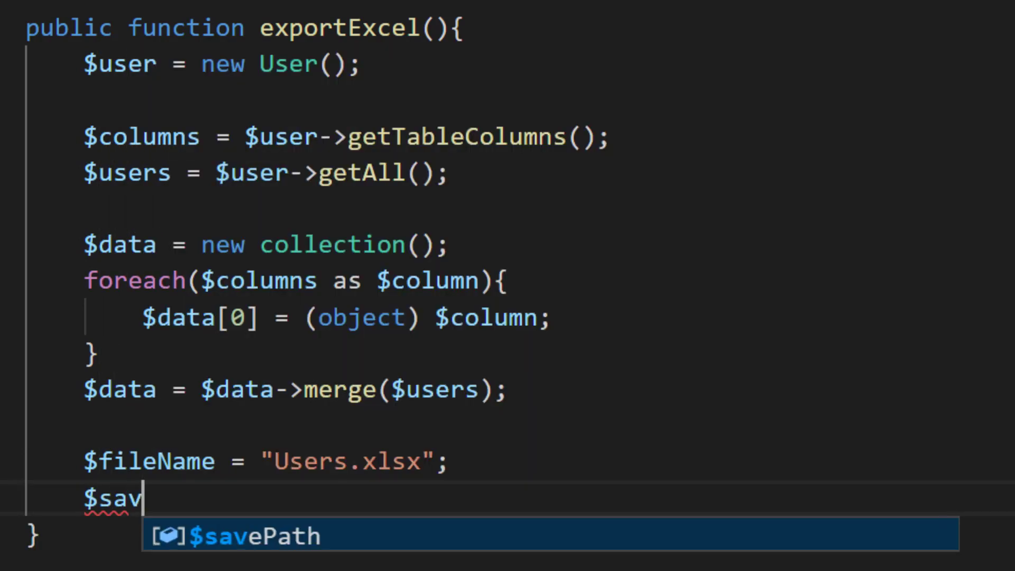
pyautogui.write('eFile = public')
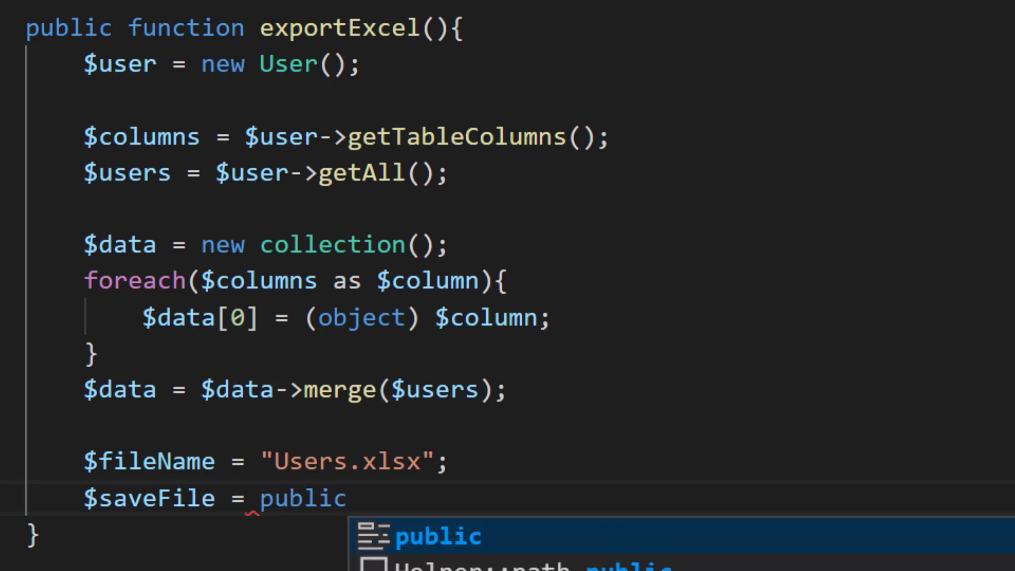
pyautogui.write('_')
pyautogui.write("'/download/'.")
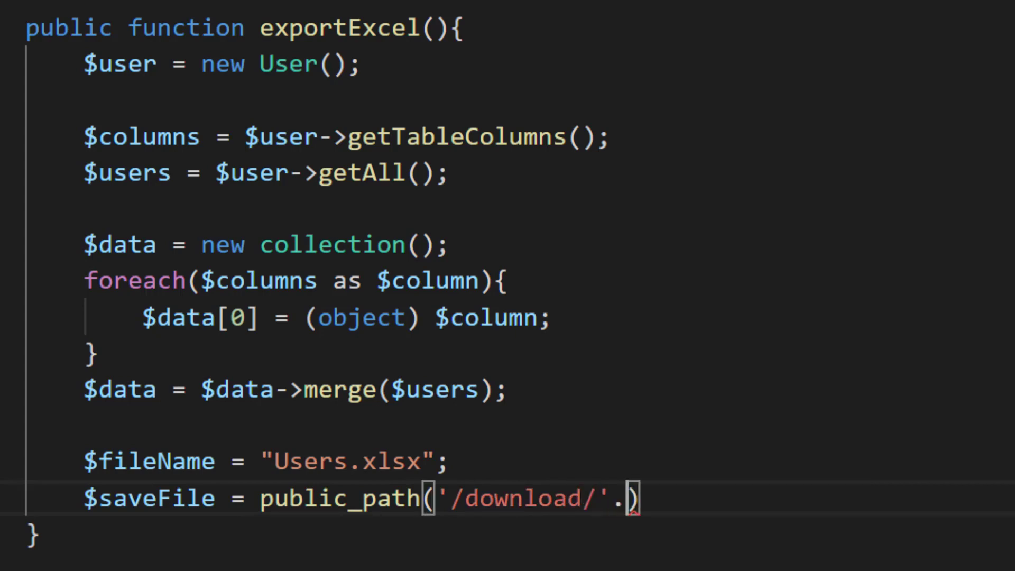
pyautogui.write('fileN')
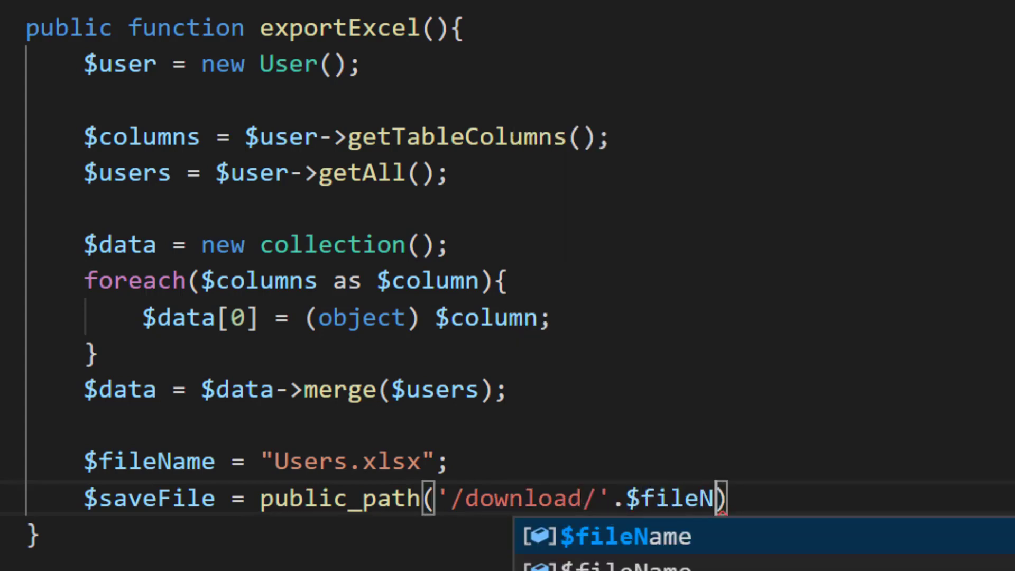
pyautogui.write('ame')
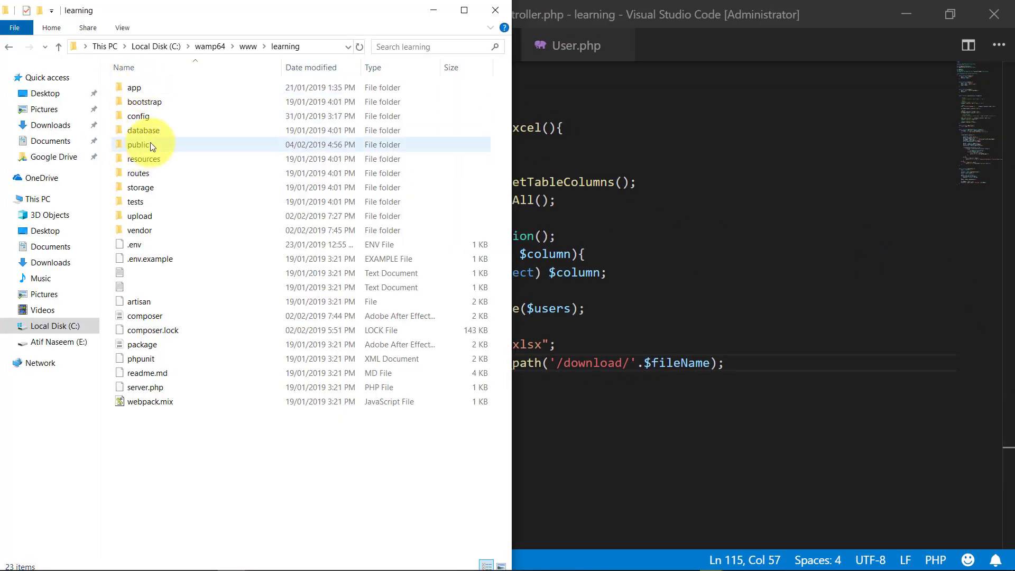
# Create and open a new empty folder named download inside learning\public.
pyautogui.click(138, 144)
pyautogui.doubleClick(132, 162)
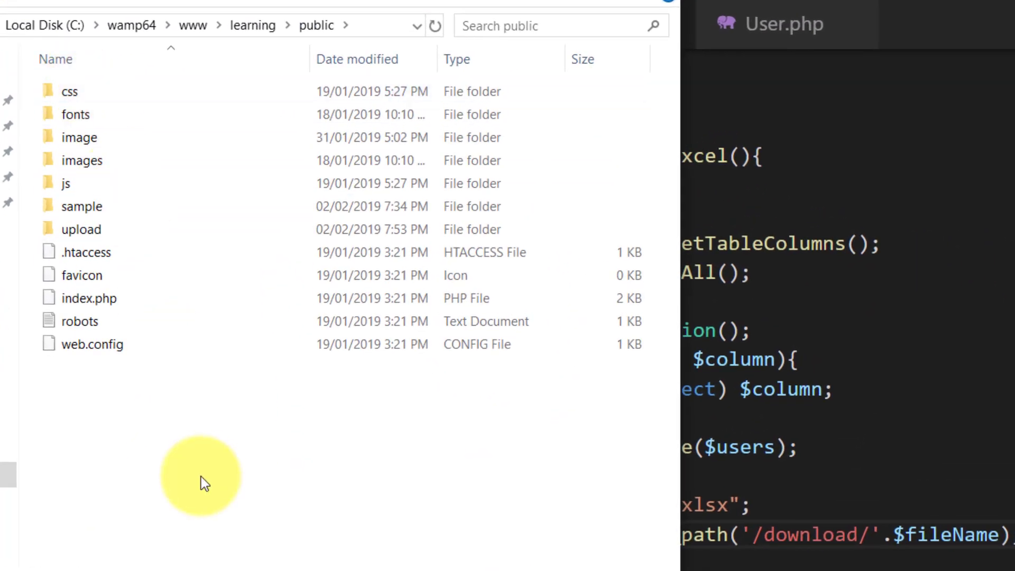
pyautogui.rightClick(201, 477)
pyautogui.hotkey('ctrl', 'shift', 'n')
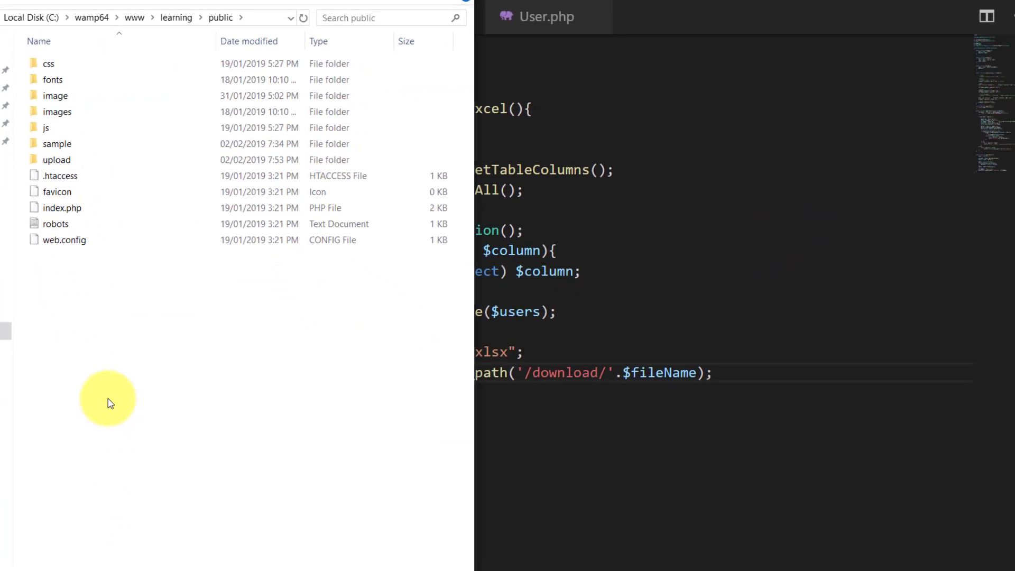
pyautogui.write('download')
pyautogui.press('Return')
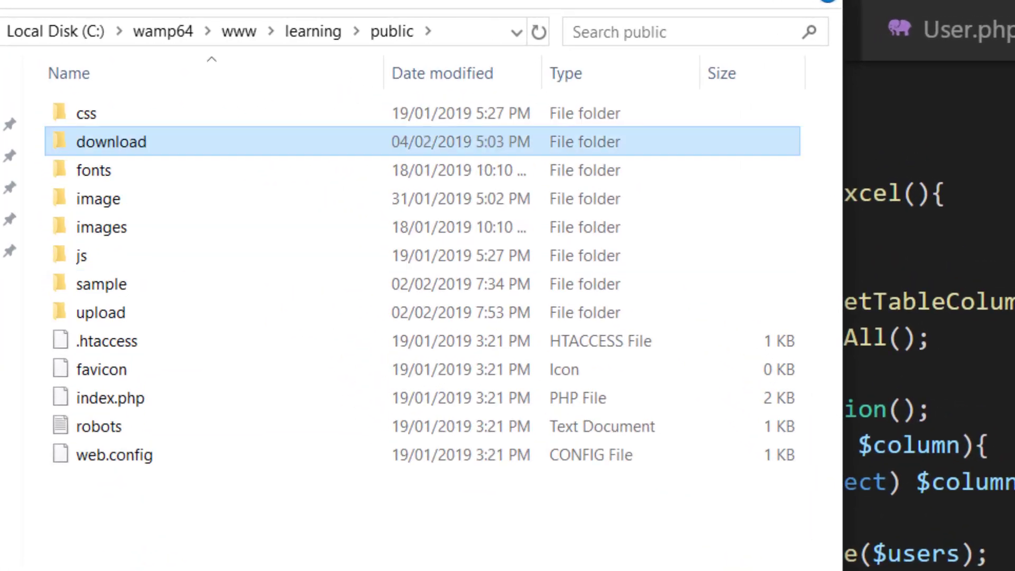
pyautogui.doubleClick(119, 143)
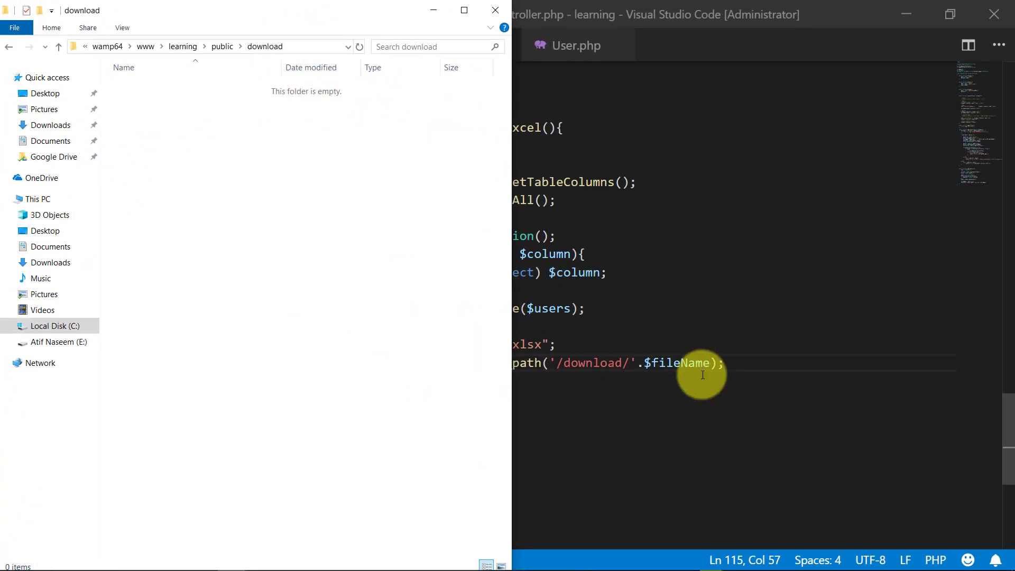
pyautogui.click(739, 367)
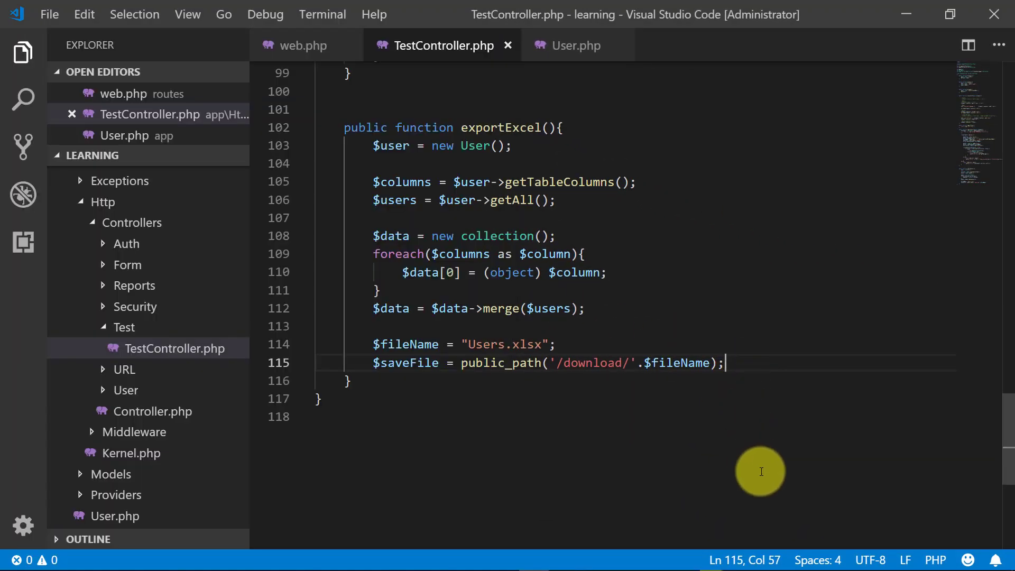
# Add $excel = Exporter::make('Excel'), $excel->load($data) and $excel->save($saveFile) lines.
pyautogui.press('Return')
pyautogui.press('Return')
pyautogui.write('$')
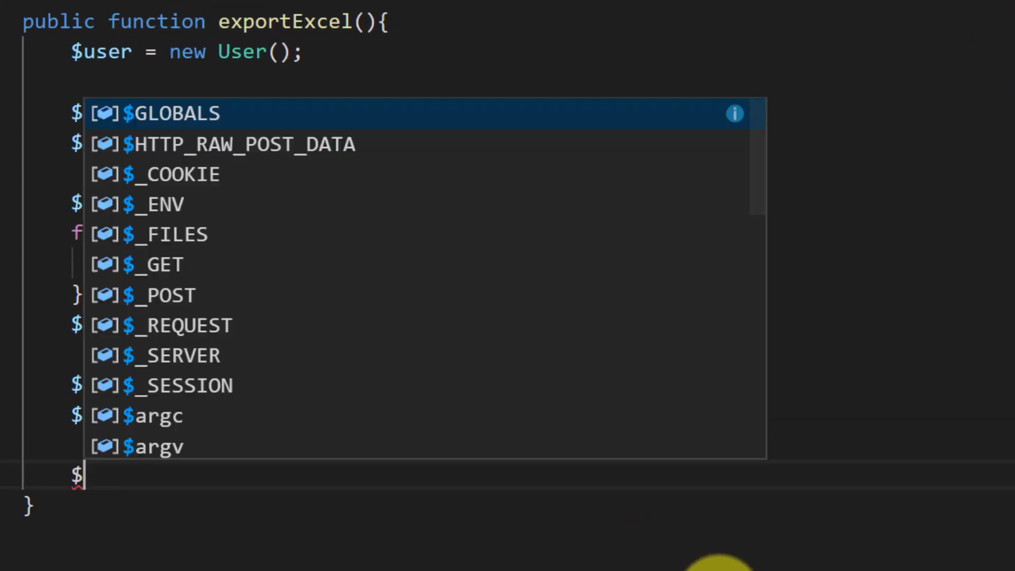
pyautogui.write('excel')
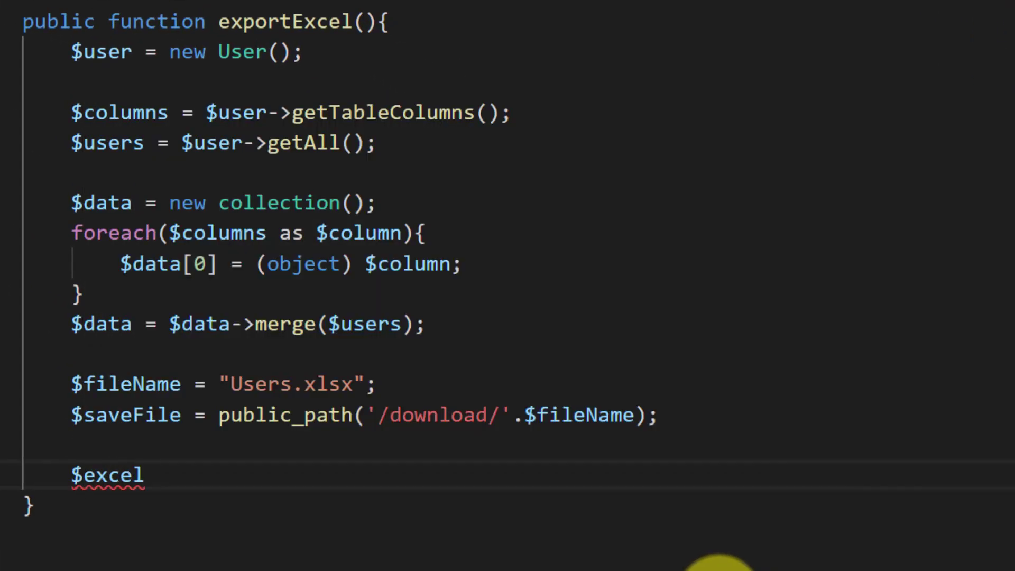
pyautogui.write(' = Export')
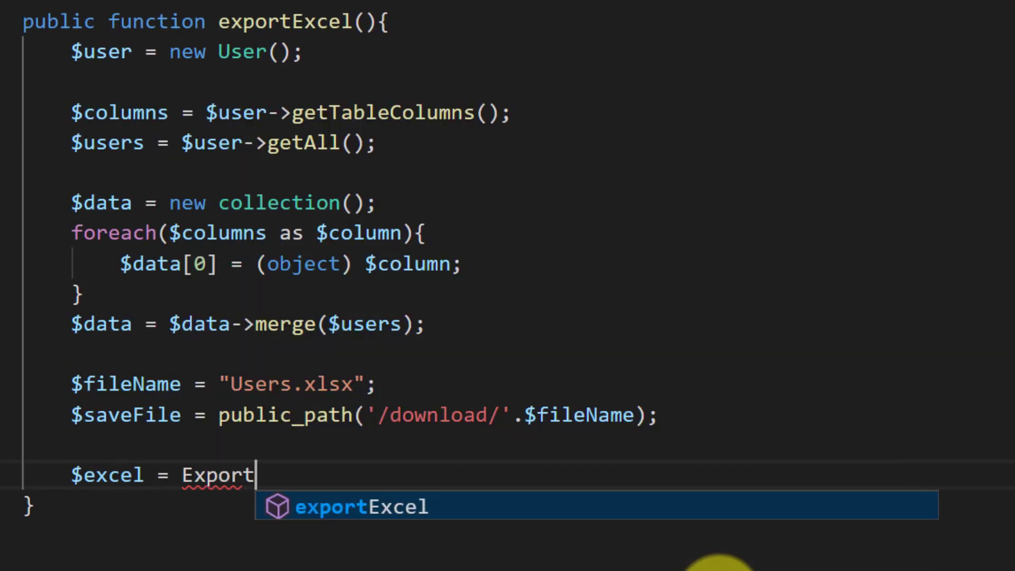
pyautogui.write('er::')
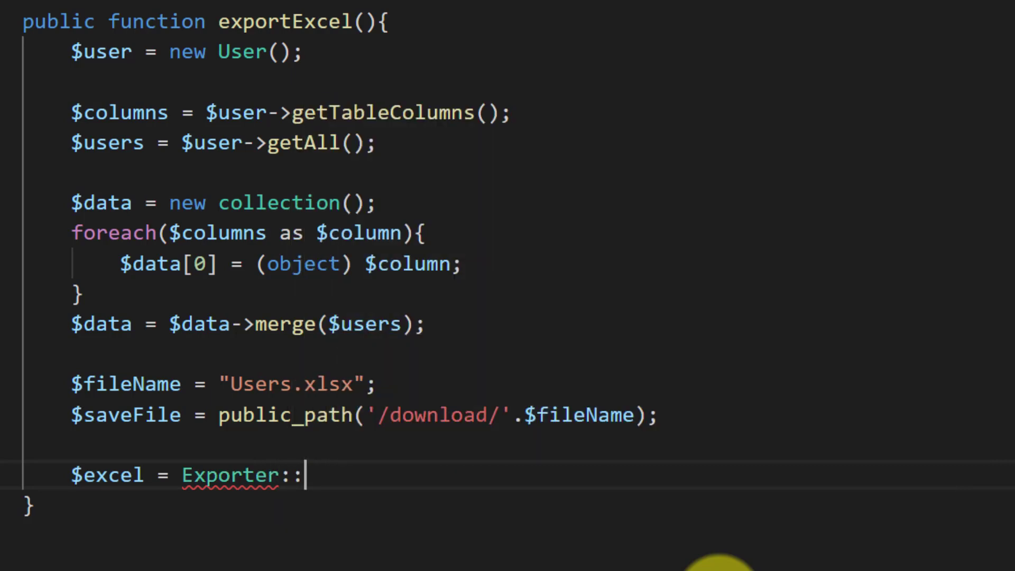
pyautogui.write("make('Excel');")
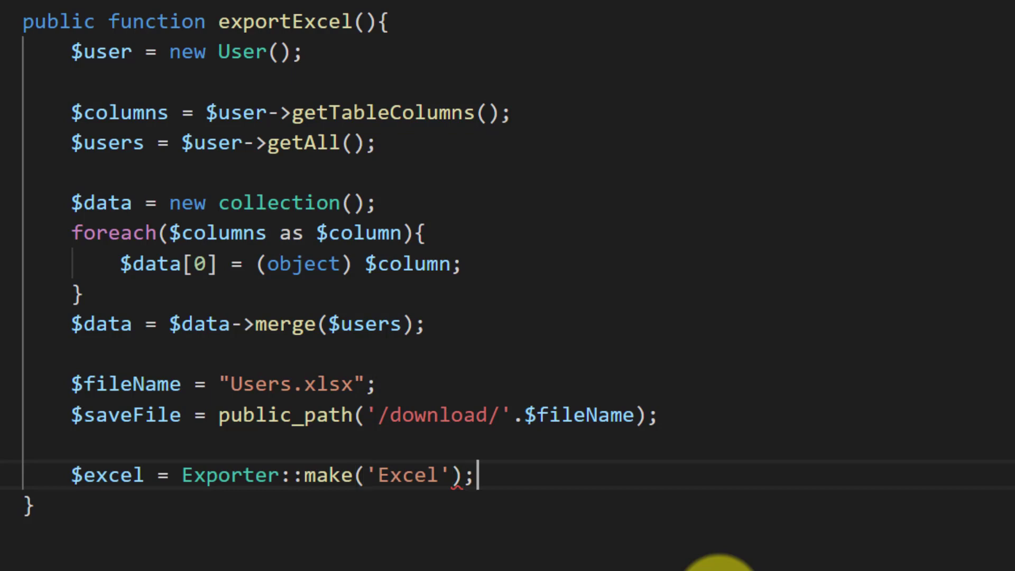
pyautogui.press('Return')
pyautogui.write('$')
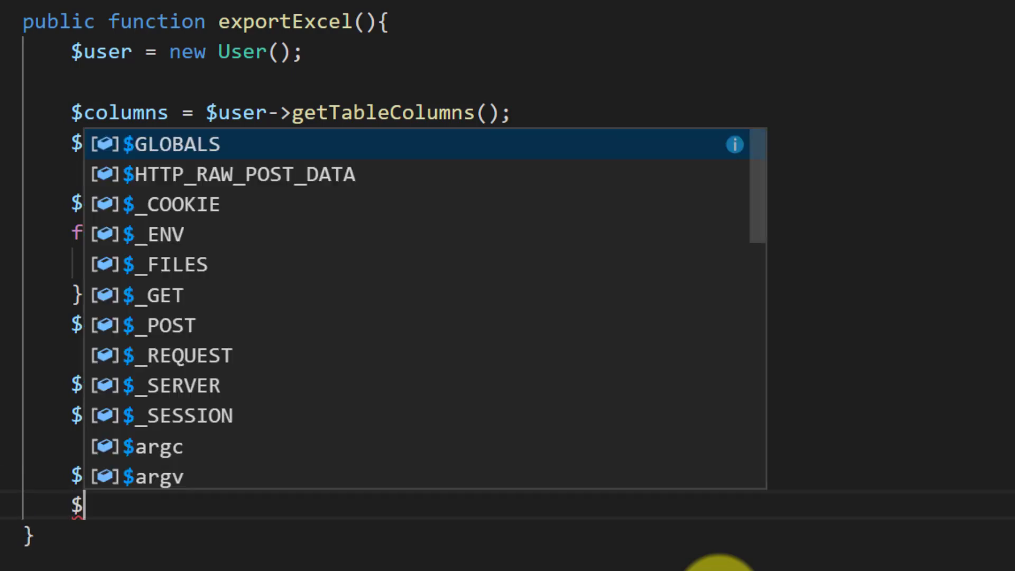
pyautogui.write('excel')
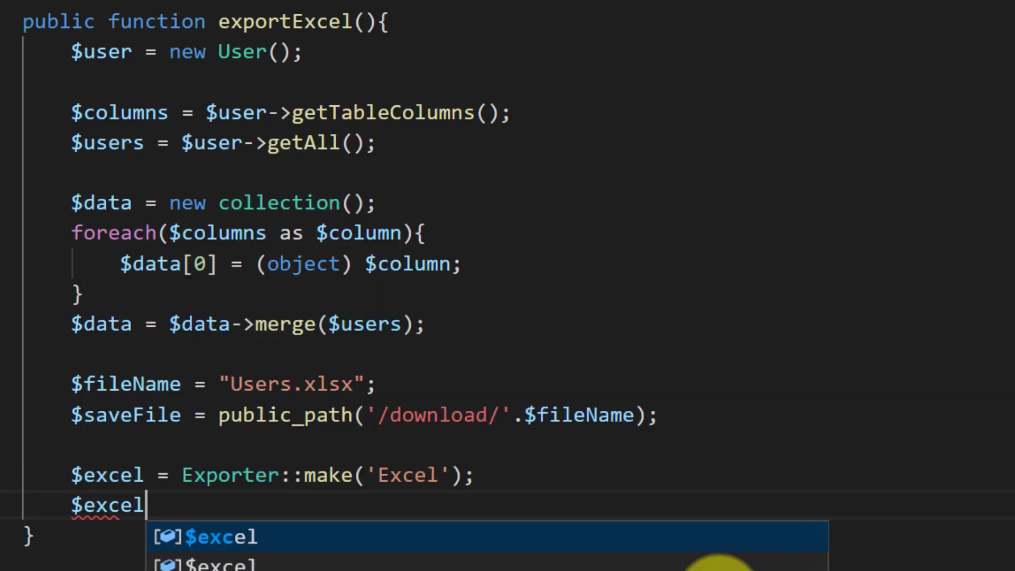
pyautogui.write('->loa')
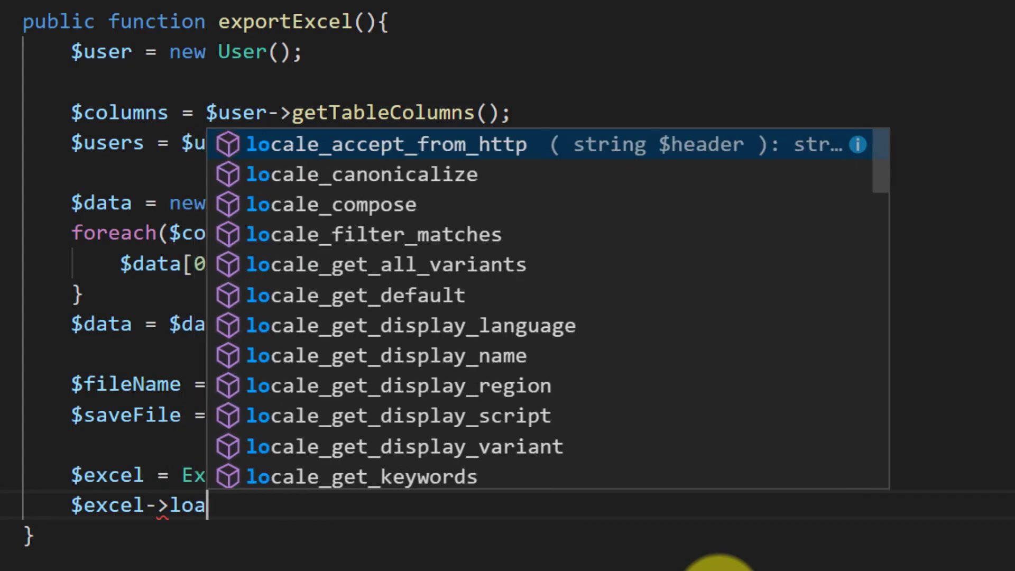
pyautogui.write('d(')
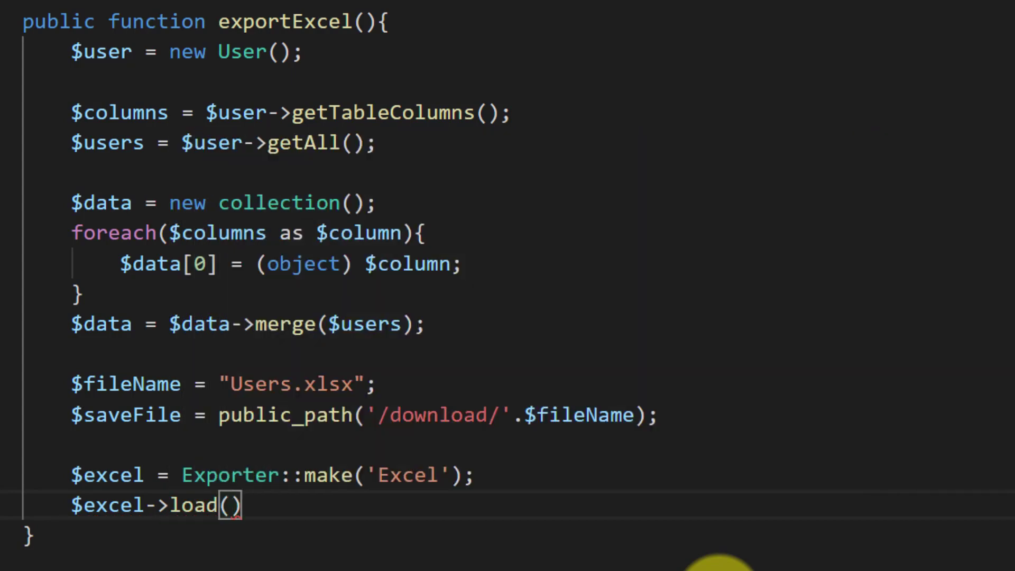
pyautogui.write('$data')
pyautogui.press('Escape')
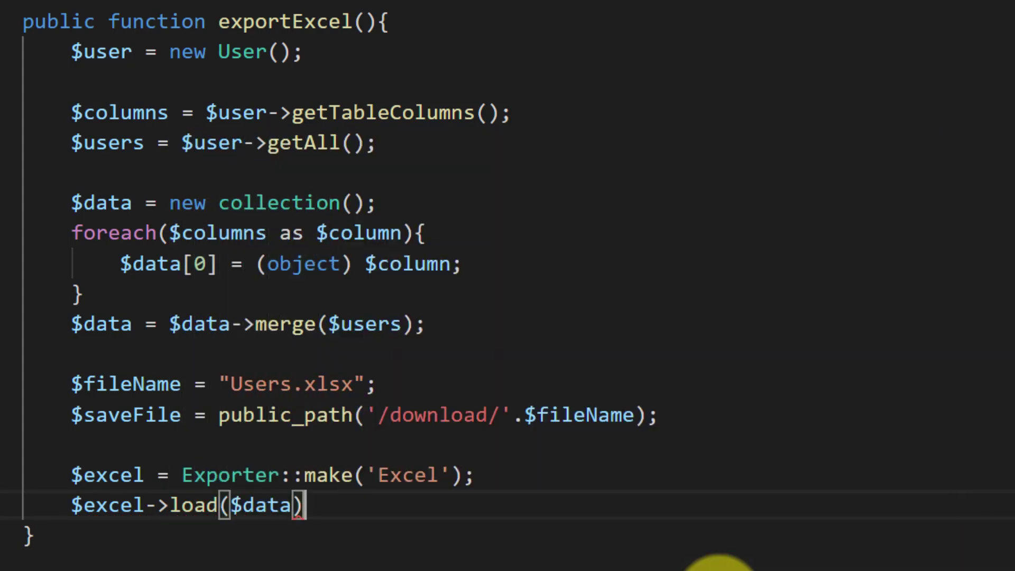
pyautogui.press('Return')
pyautogui.write('$e')
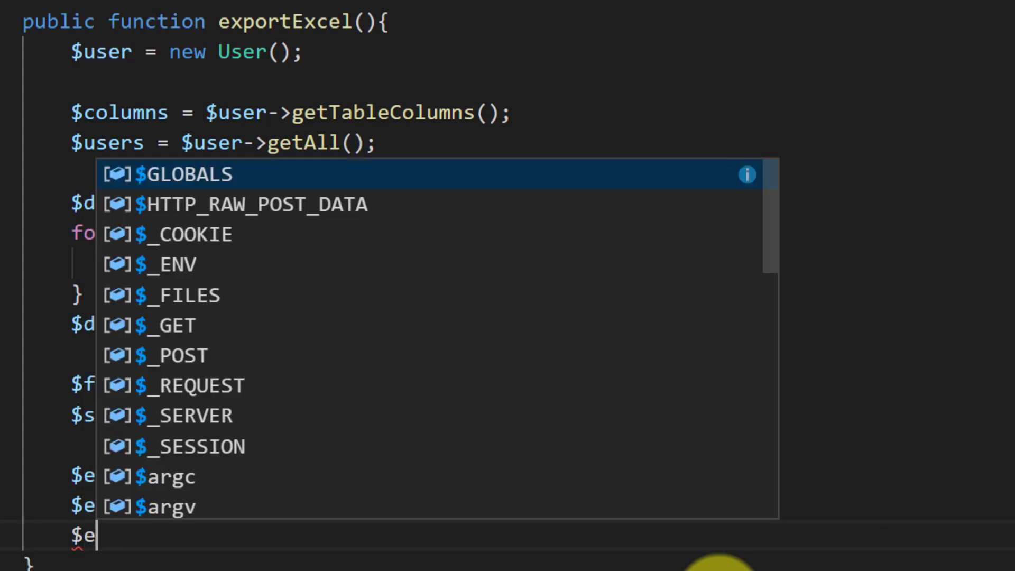
pyautogui.write('xcel->')
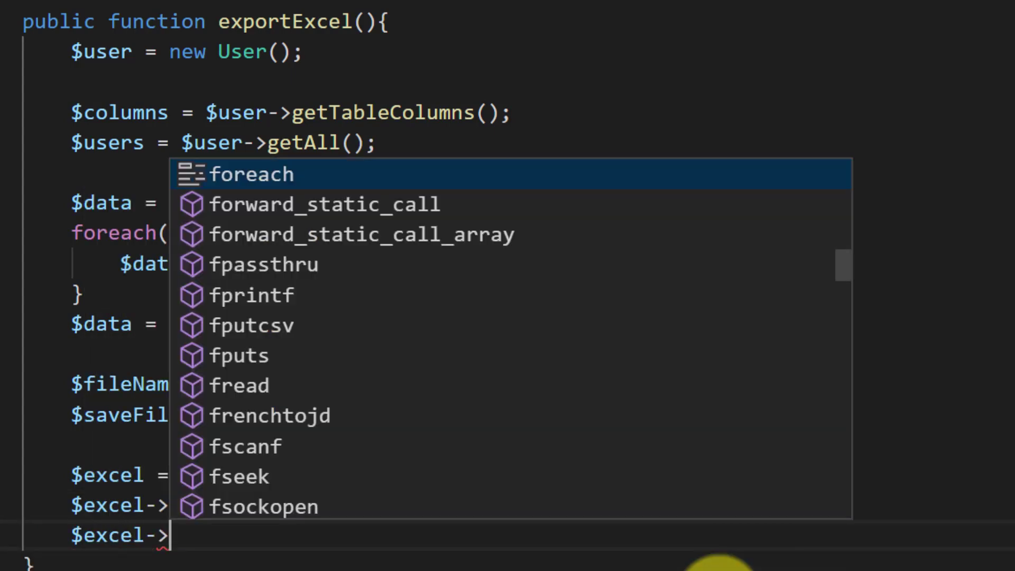
pyautogui.write('save(')
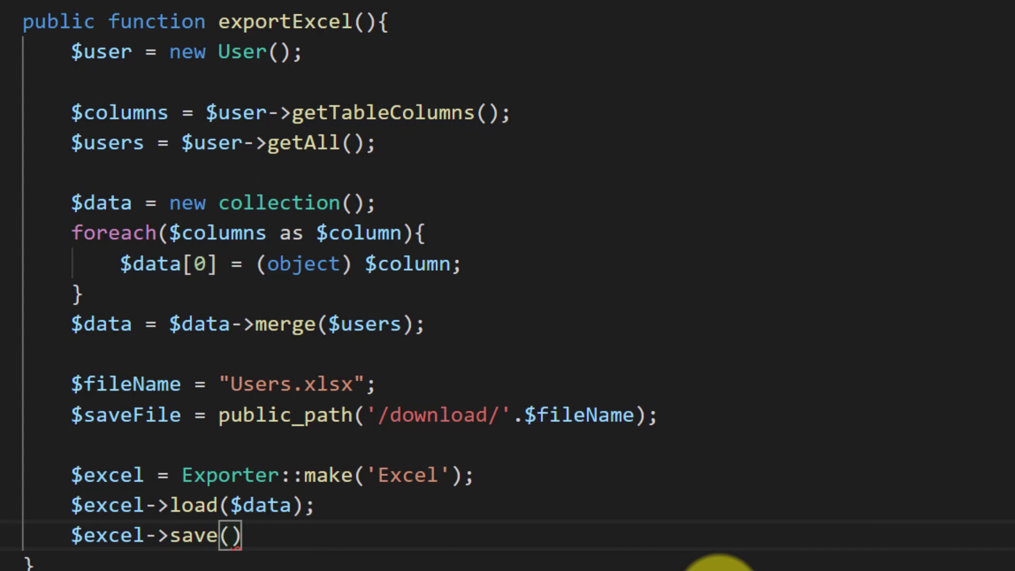
pyautogui.write('$save')
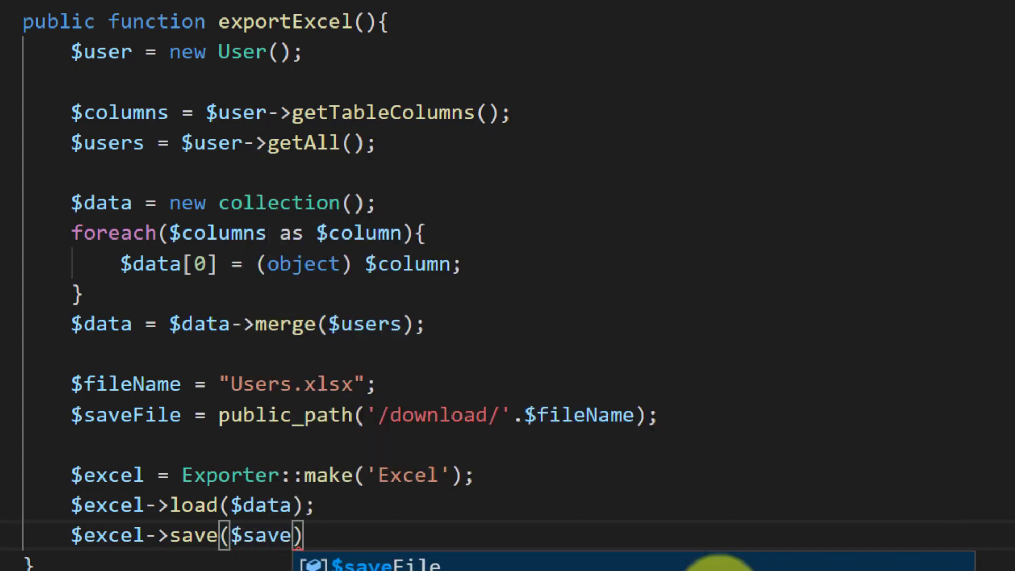
pyautogui.write('F')
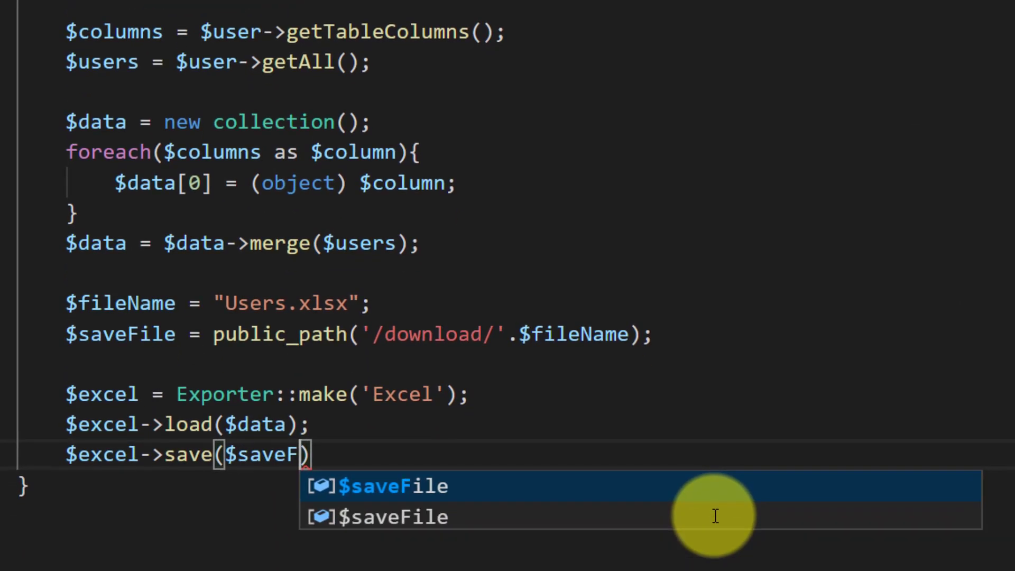
pyautogui.press('Tab')
pyautogui.press('End')
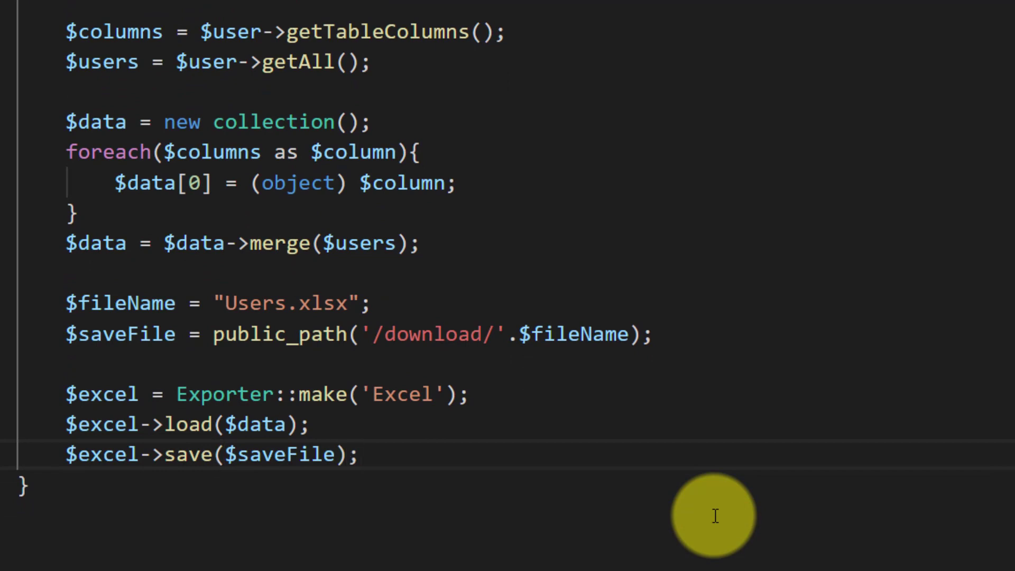
# Add a $url line for '/download/$fileName' followed by dd($url);.
pyautogui.press('Return')
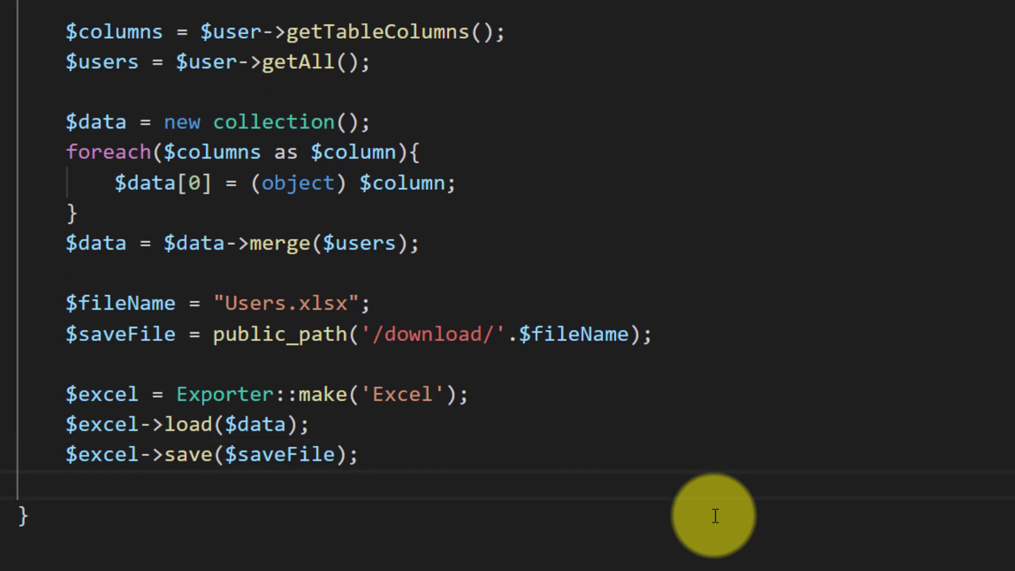
pyautogui.write('$url = ')
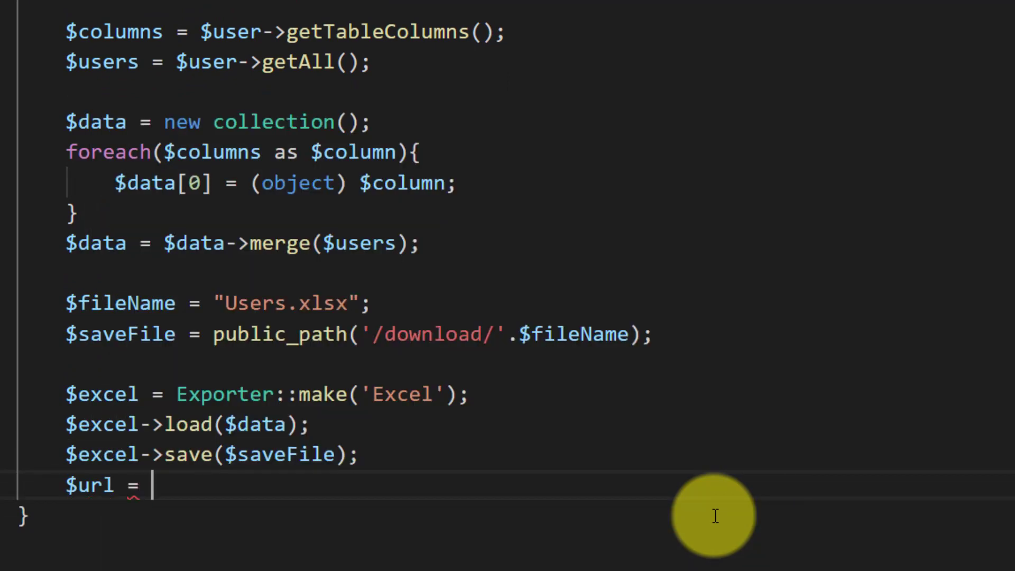
pyautogui.write('url(')
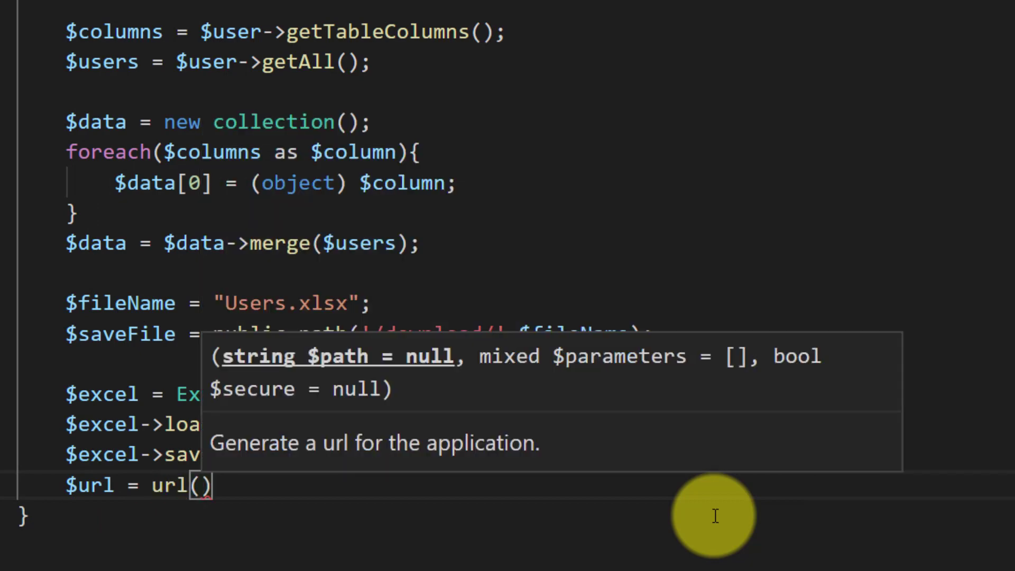
pyautogui.write("'")
pyautogui.write('d')
pyautogui.press('BackSpace')
pyautogui.press('BackSpace')
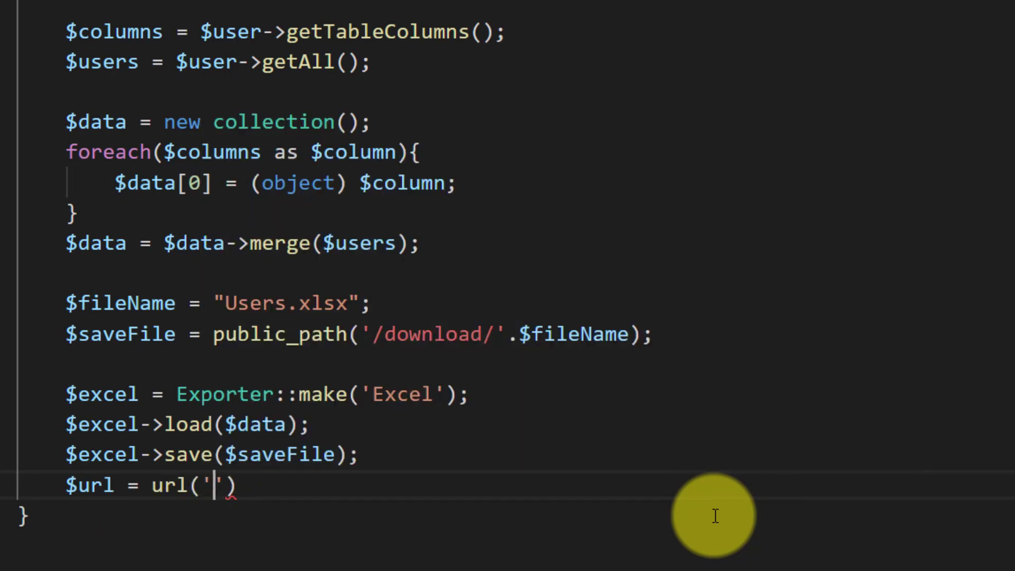
pyautogui.write('/download')
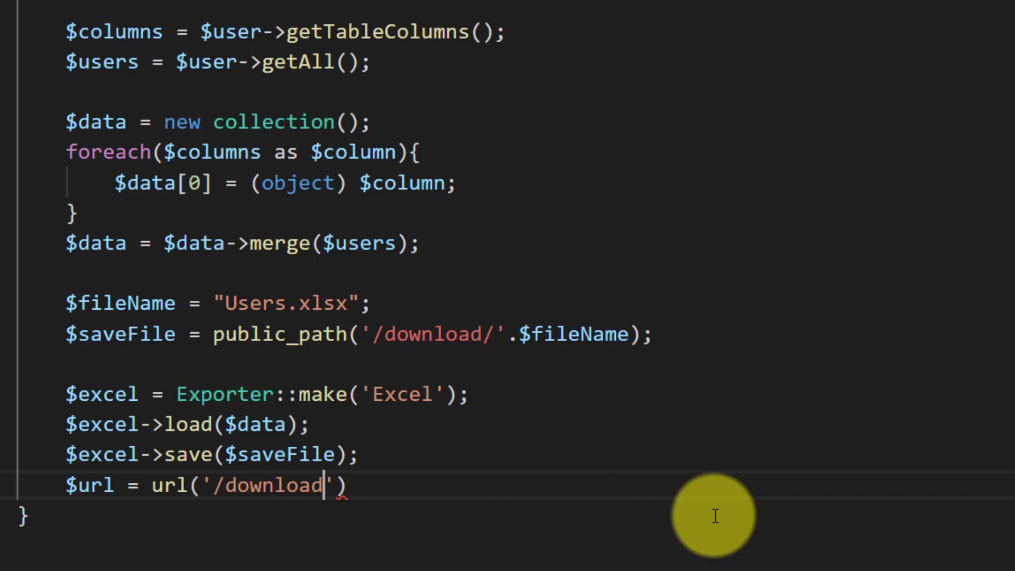
pyautogui.write('/$file')
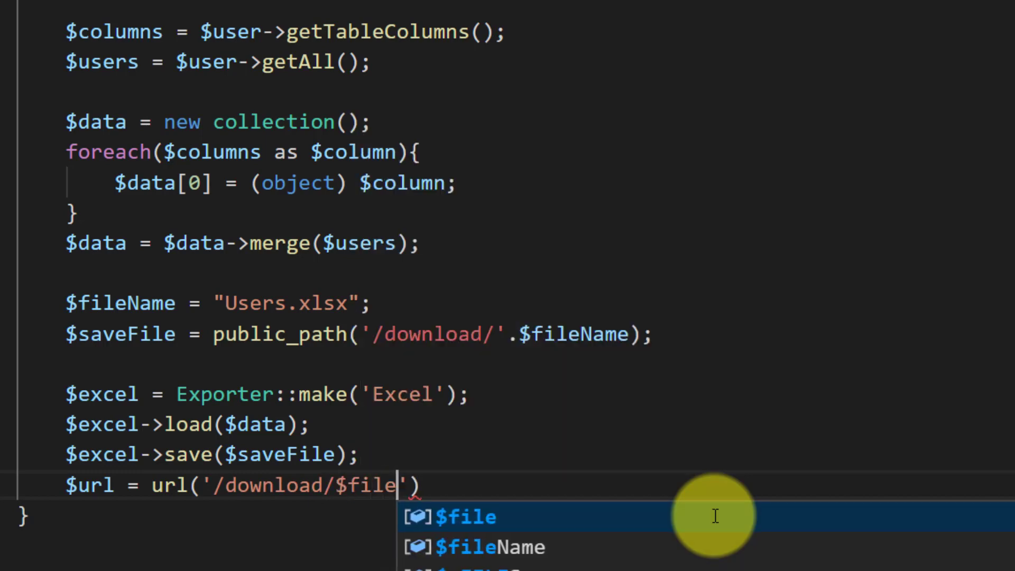
pyautogui.write('Name')
pyautogui.press('End')
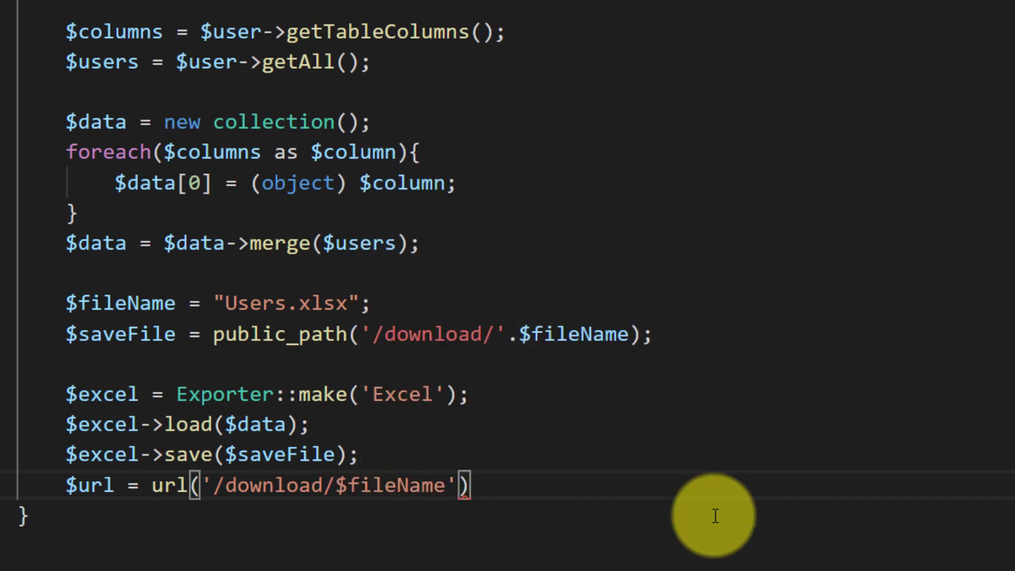
pyautogui.write(';')
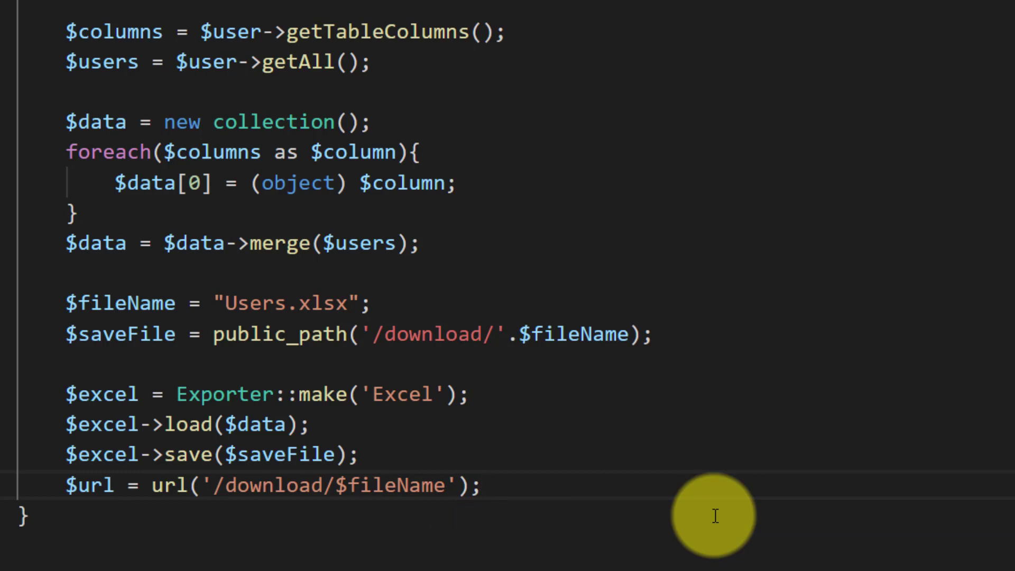
pyautogui.press('Return')
pyautogui.press('Return')
pyautogui.scroll(-3, 714, 515)
pyautogui.scroll(-1, 715, 515)
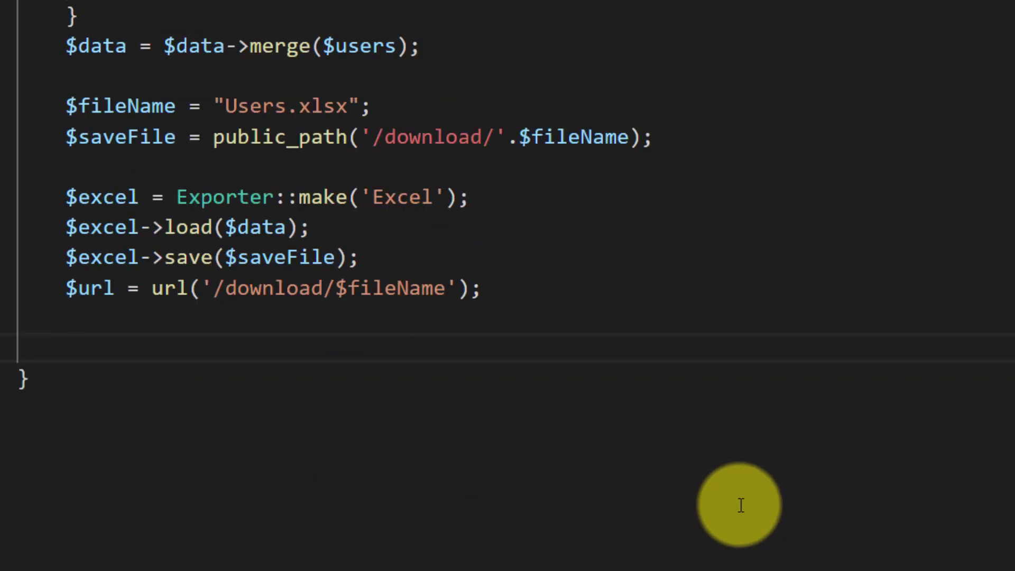
pyautogui.scroll(1, 741, 505)
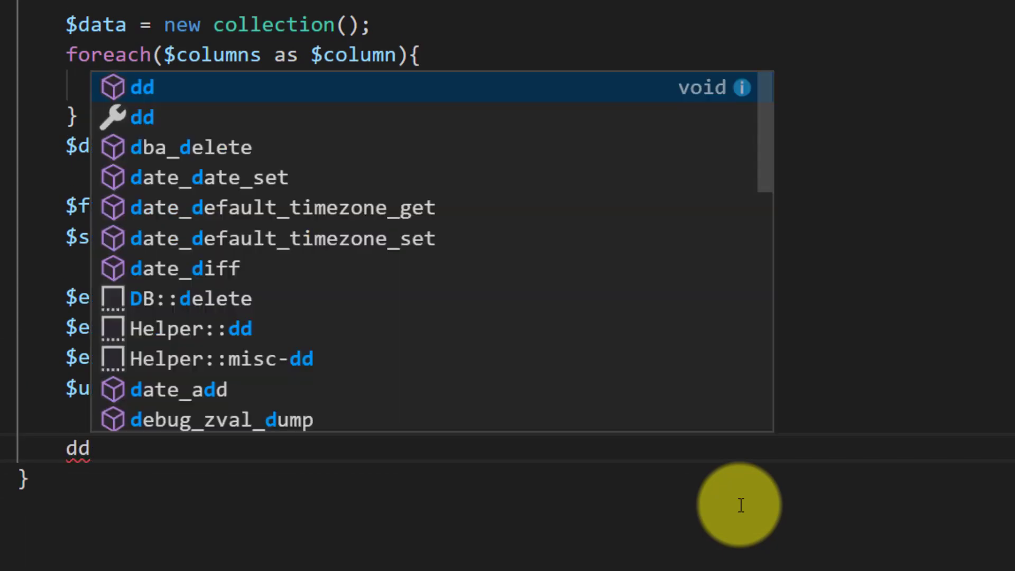
pyautogui.write('($url')
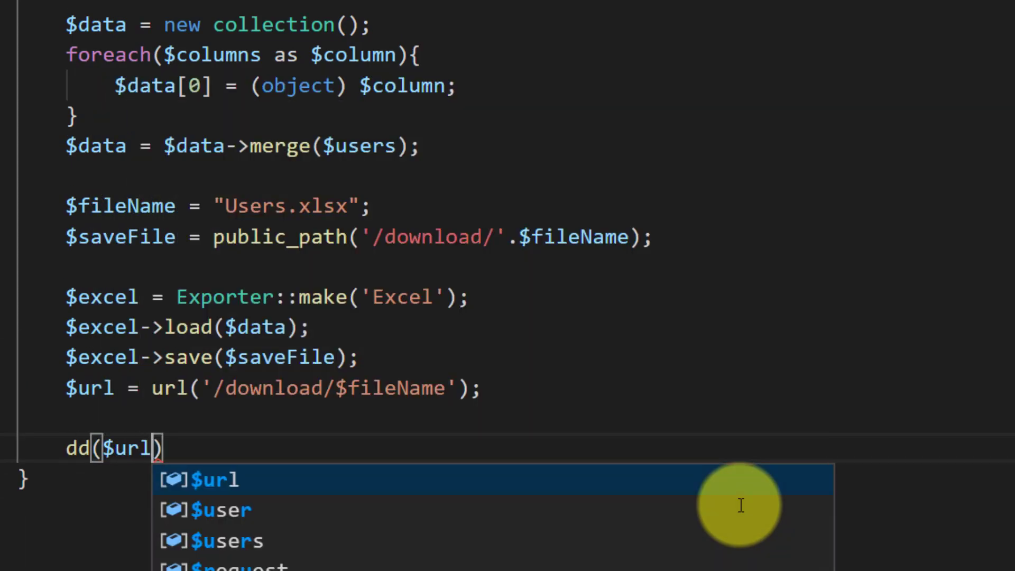
pyautogui.press('End')
pyautogui.write(';')
# Save and reload the export page, which shows the literal $fileName in the URL.
pyautogui.hotkey('ctrl', '-')
pyautogui.hotkey('ctrl', 's')
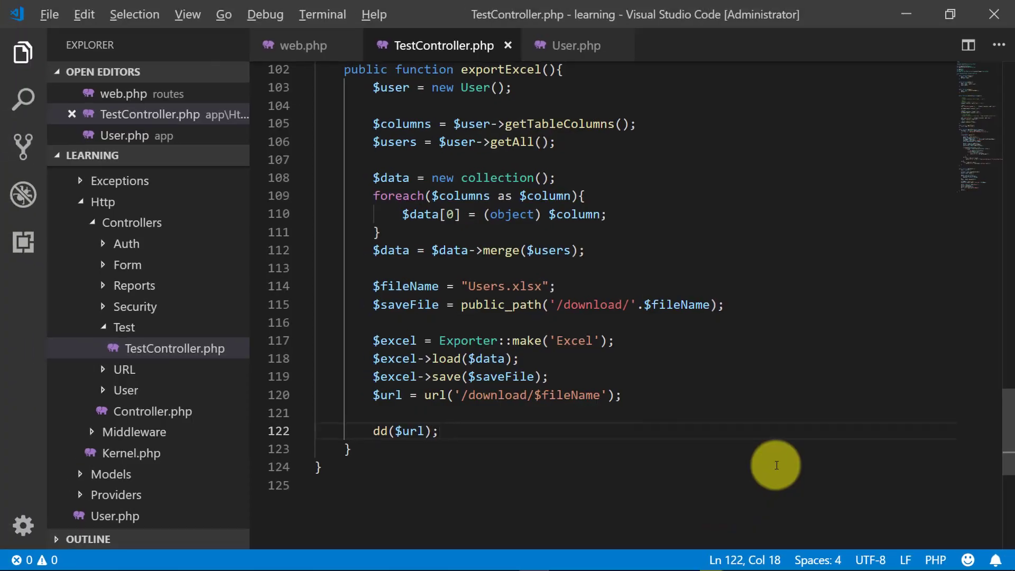
pyautogui.hotkey('alt', 'Tab')
pyautogui.press('F5')
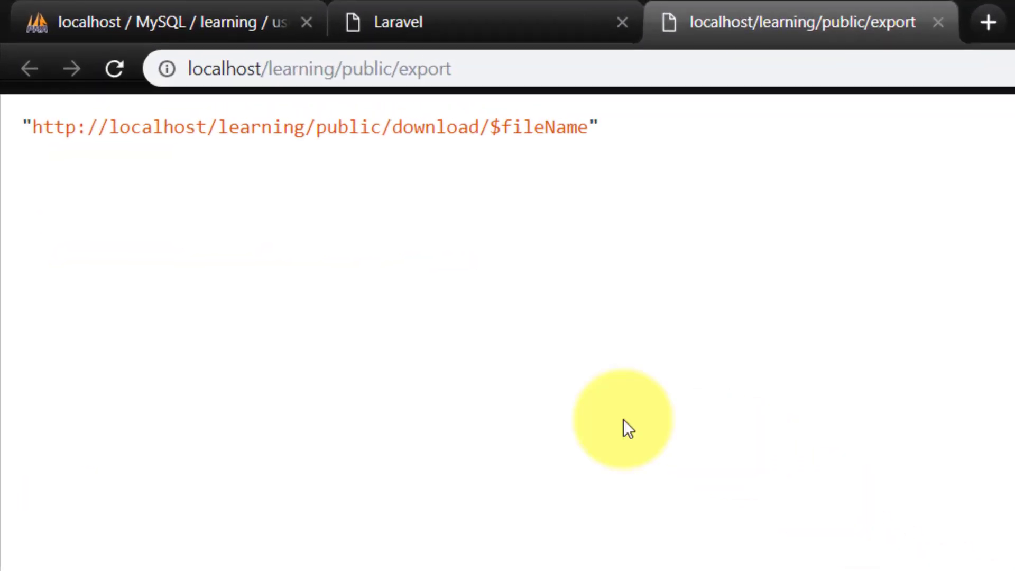
pyautogui.moveTo(524, 127)
pyautogui.doubleClick(498, 127)
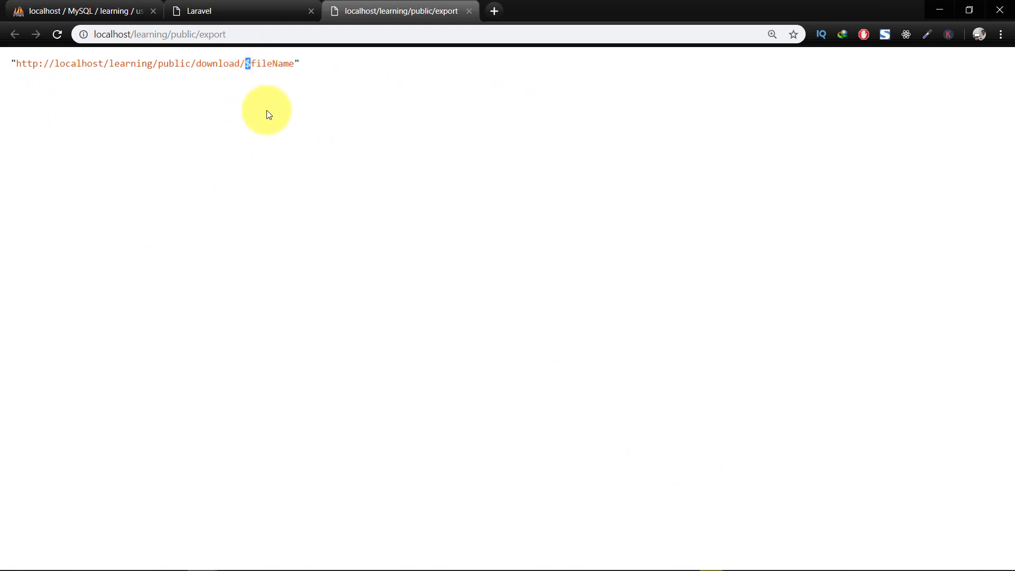
# Rewrite the url line as '/download/'.$fileName and save the controller.
pyautogui.hotkey('alt', 'Tab')
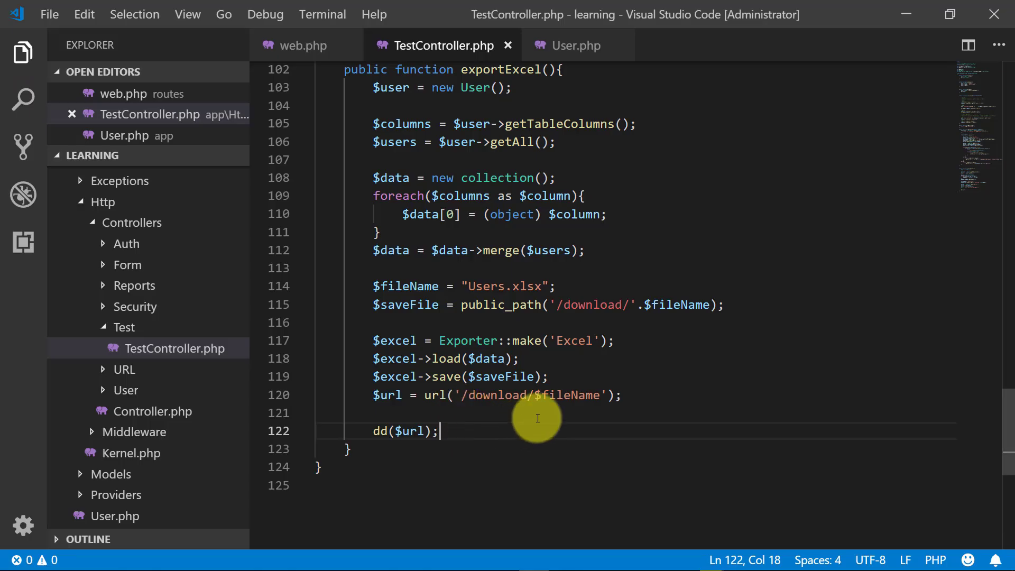
pyautogui.moveTo(524, 397); pyautogui.dragTo(514, 397)
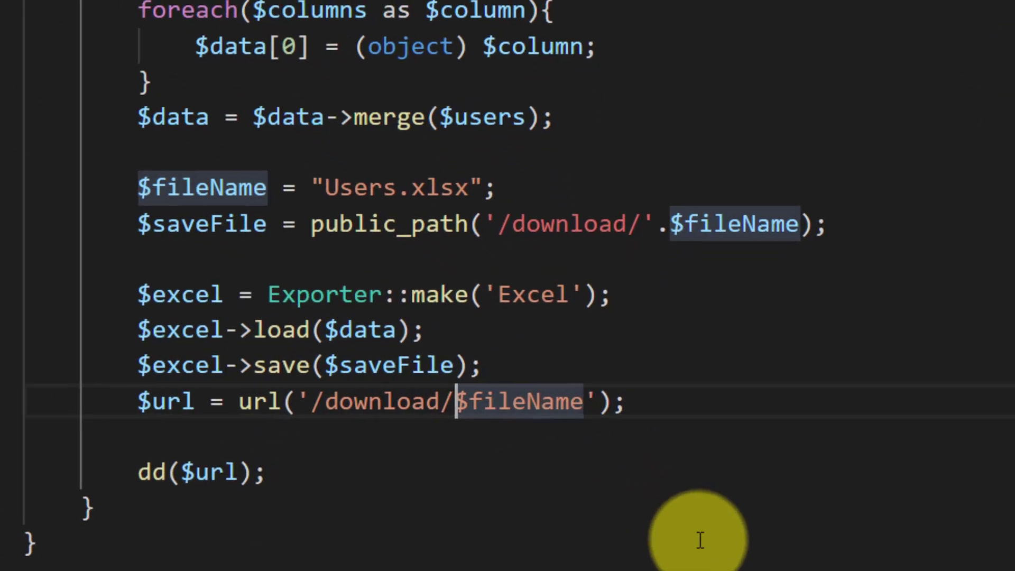
pyautogui.write("'.")
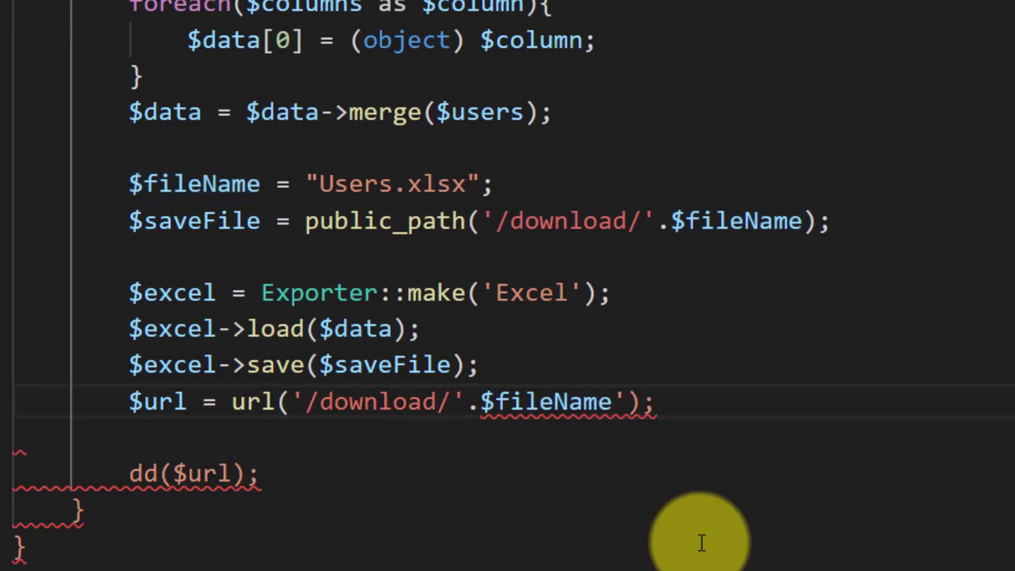
pyautogui.press('Left')
pyautogui.press('BackSpace')
pyautogui.hotkey('ctrl', 's')
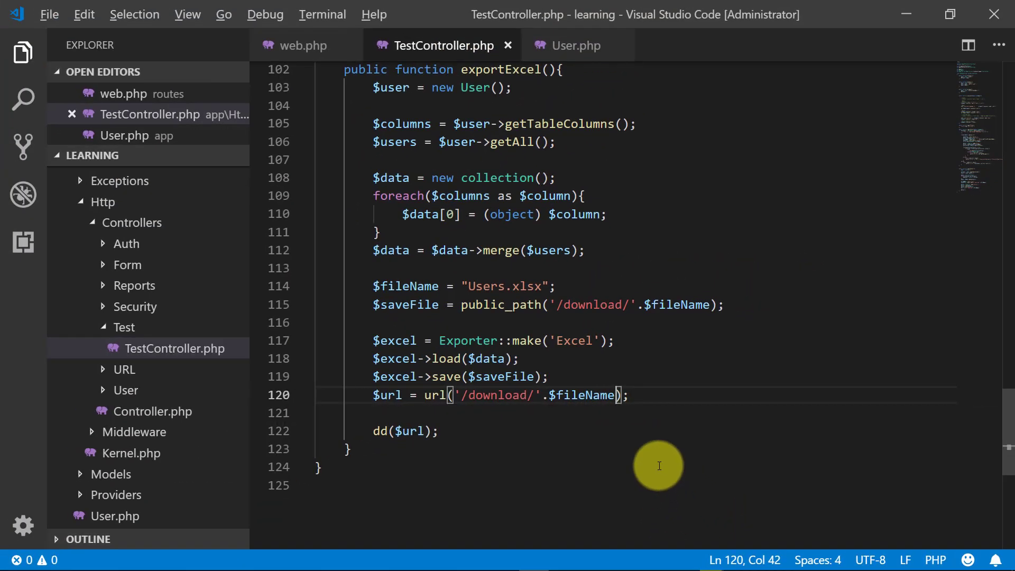
# Reload the export page, then select Users.xlsx in the download folder.
pyautogui.hotkey('alt', 'Tab')
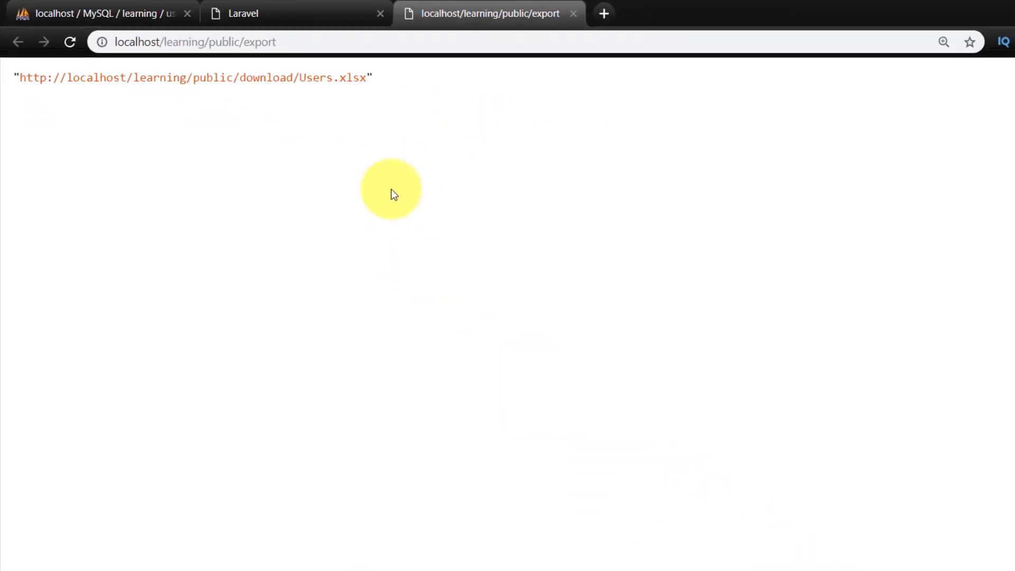
pyautogui.hotkey('alt', 'Tab')
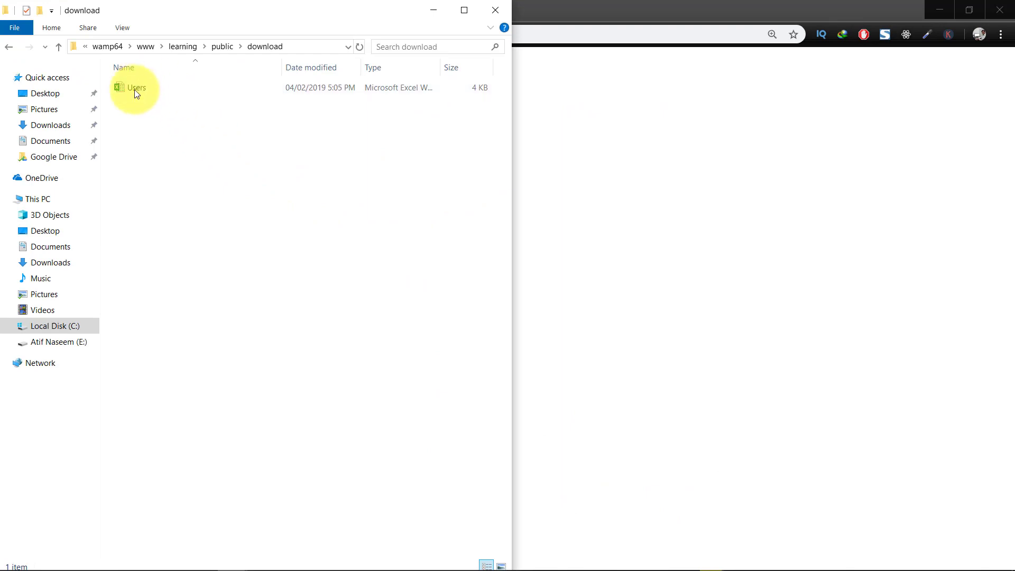
pyautogui.click(132, 88)
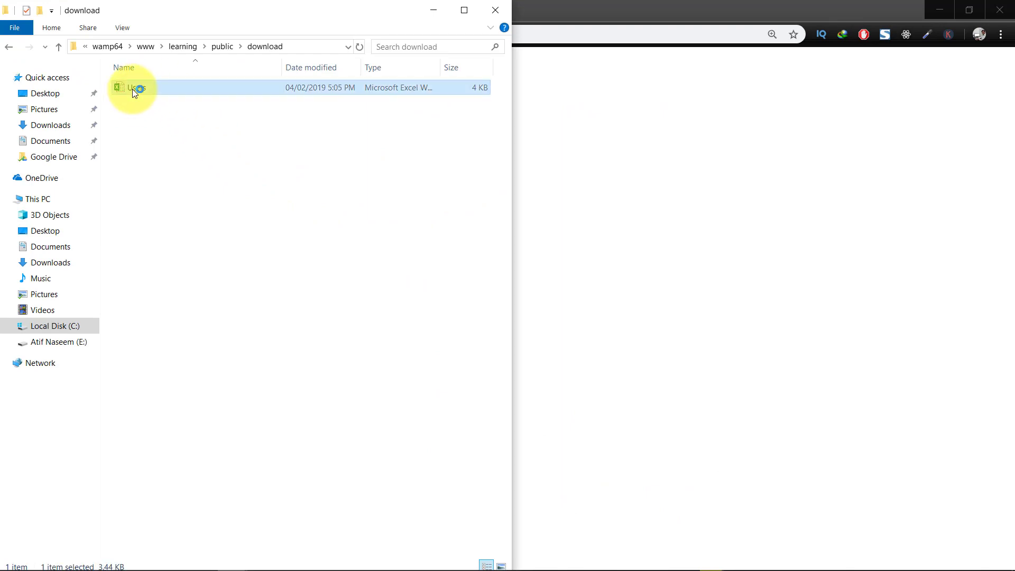
# Open Users.xlsx in Excel and AutoFit columns A through I.
pyautogui.doubleClick(133, 89)
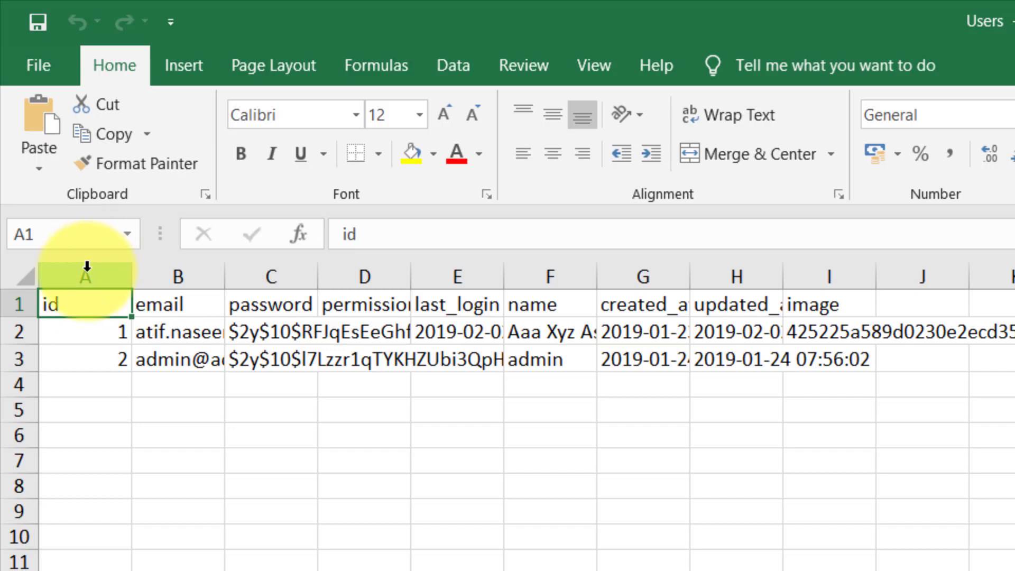
pyautogui.moveTo(85, 277); pyautogui.dragTo(875, 289)
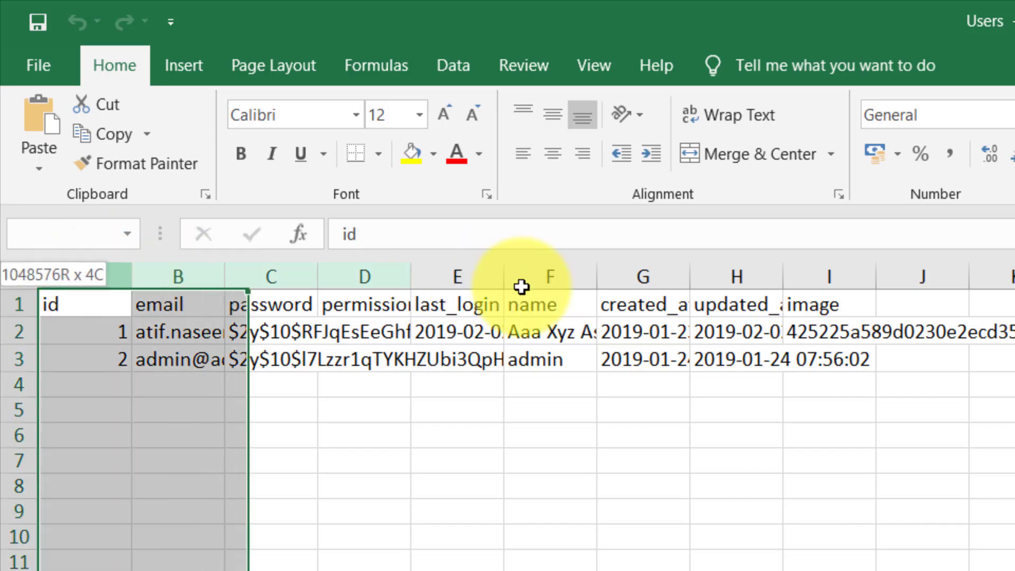
pyautogui.doubleClick(875, 289)
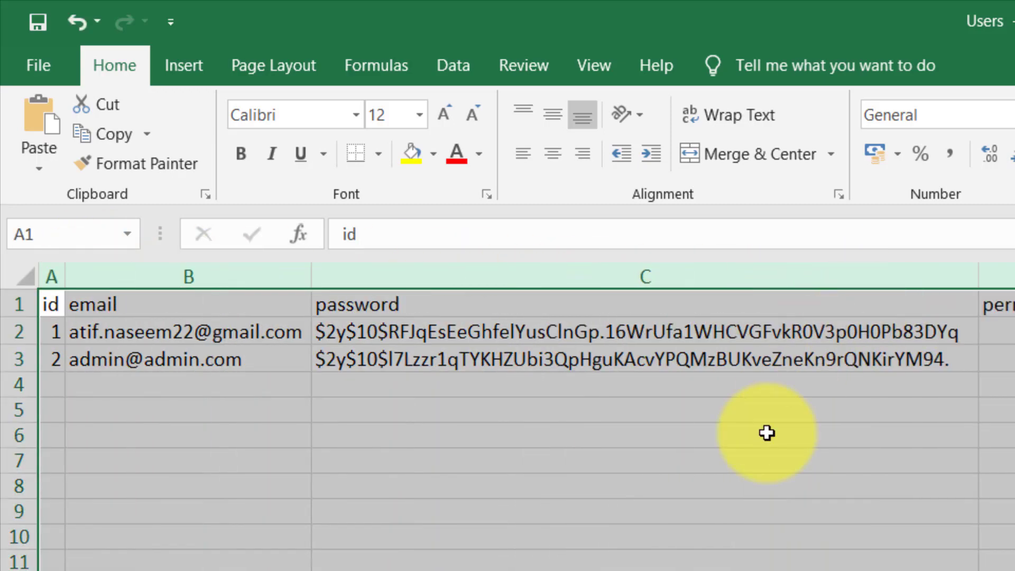
pyautogui.click(766, 431)
# Narrow the password column, select the header cells, and return to VS Code.
pyautogui.moveTo(981, 276); pyautogui.dragTo(532, 277)
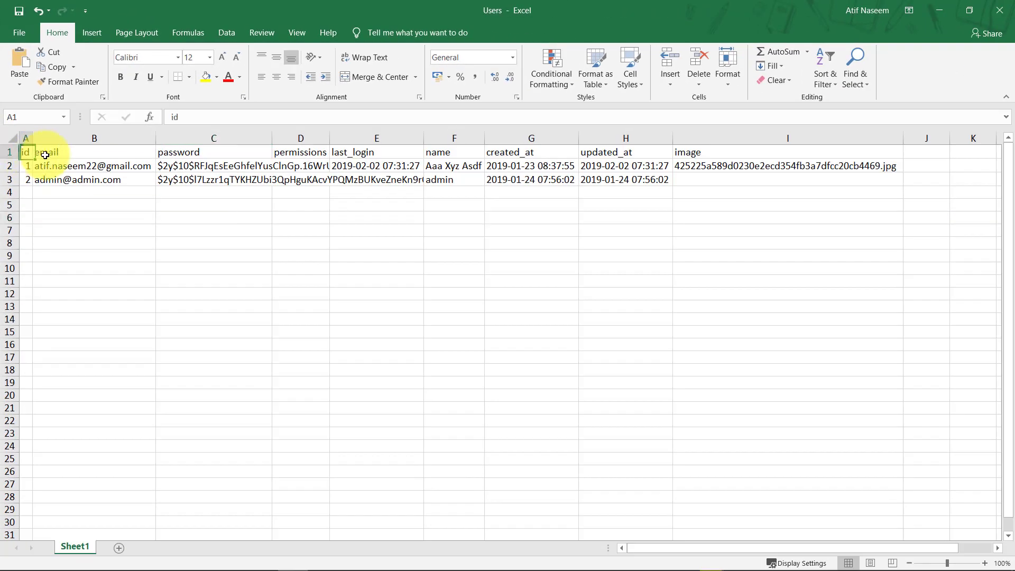
pyautogui.moveTo(29, 152); pyautogui.dragTo(524, 166)
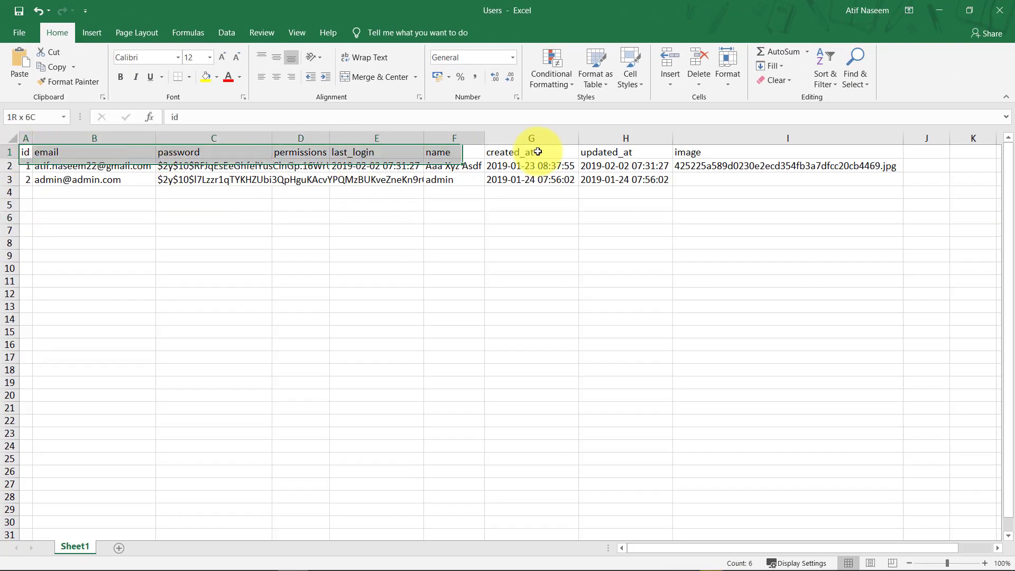
pyautogui.hotkey('alt', 'Tab')
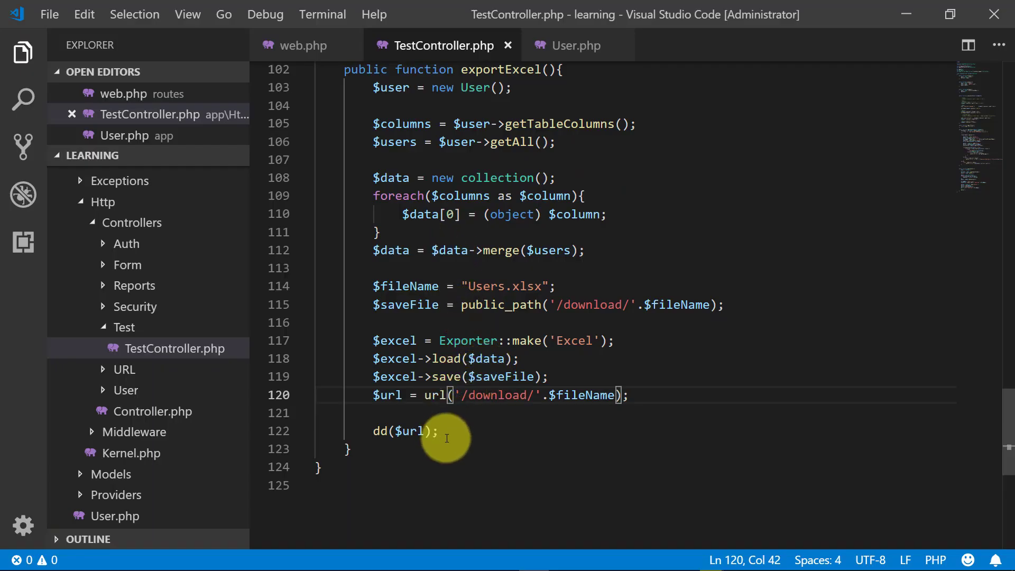
# Replace dd($url) with $html holding a hidden anchor, id download, href $url.
pyautogui.click(447, 432)
pyautogui.hotkey('shift', 'Home')
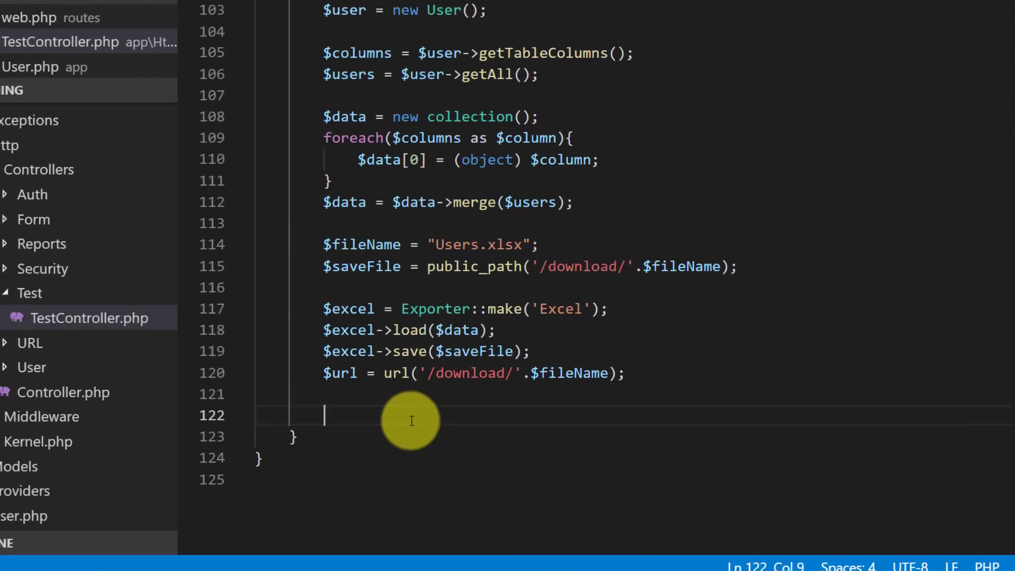
pyautogui.write('$html')
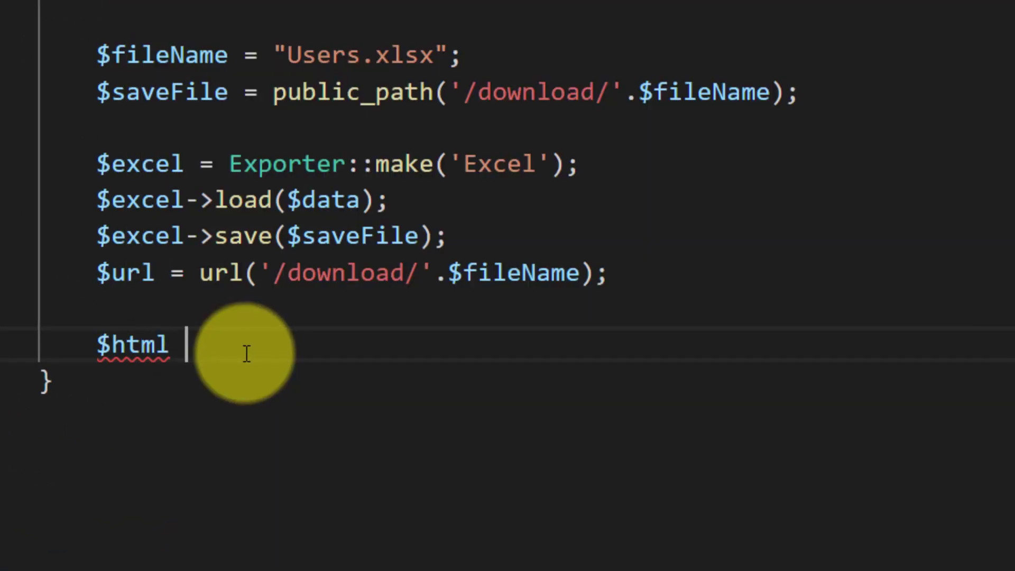
pyautogui.write(" = '<")
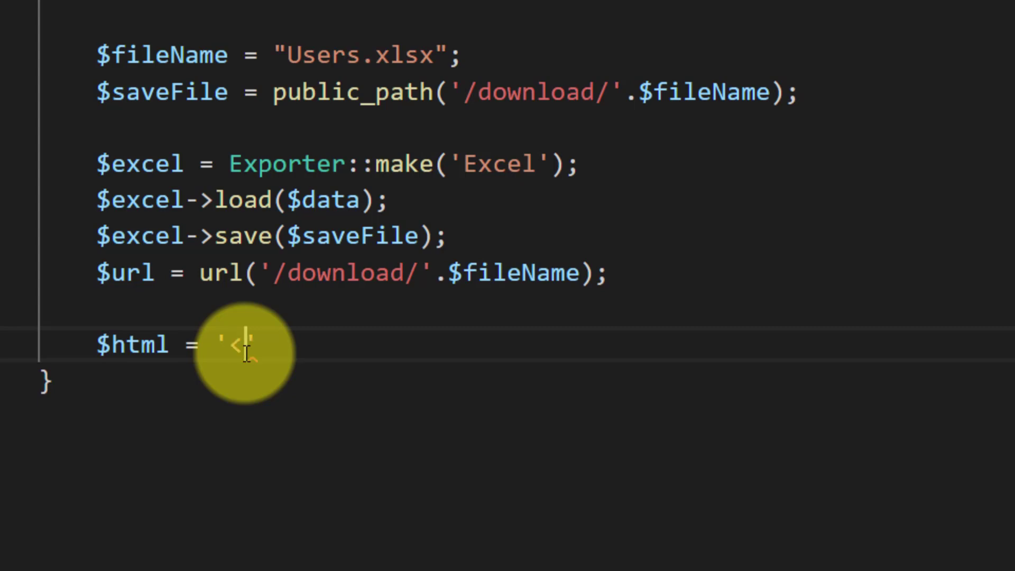
pyautogui.write('a href=')
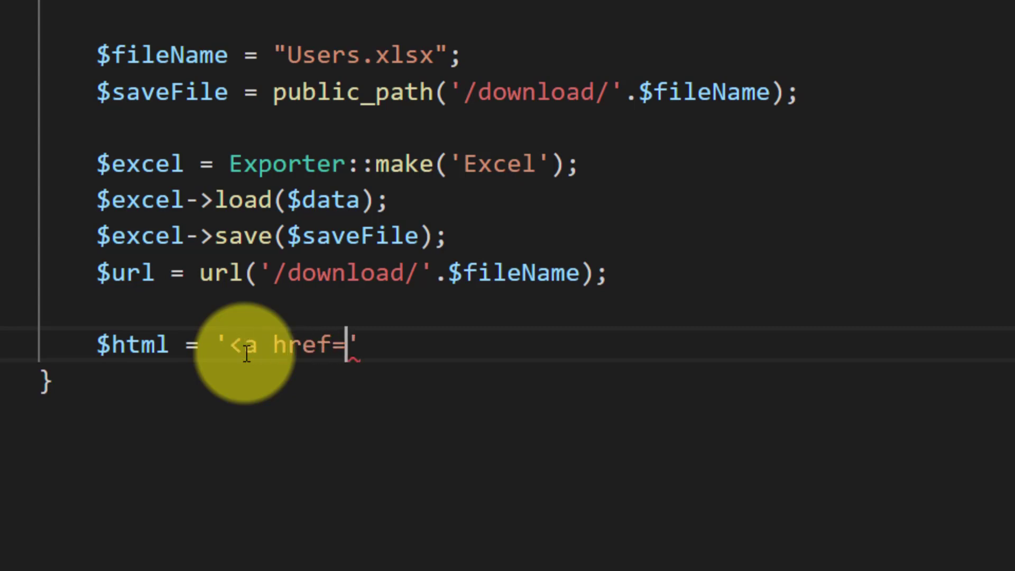
pyautogui.write('""')
pyautogui.write("''")
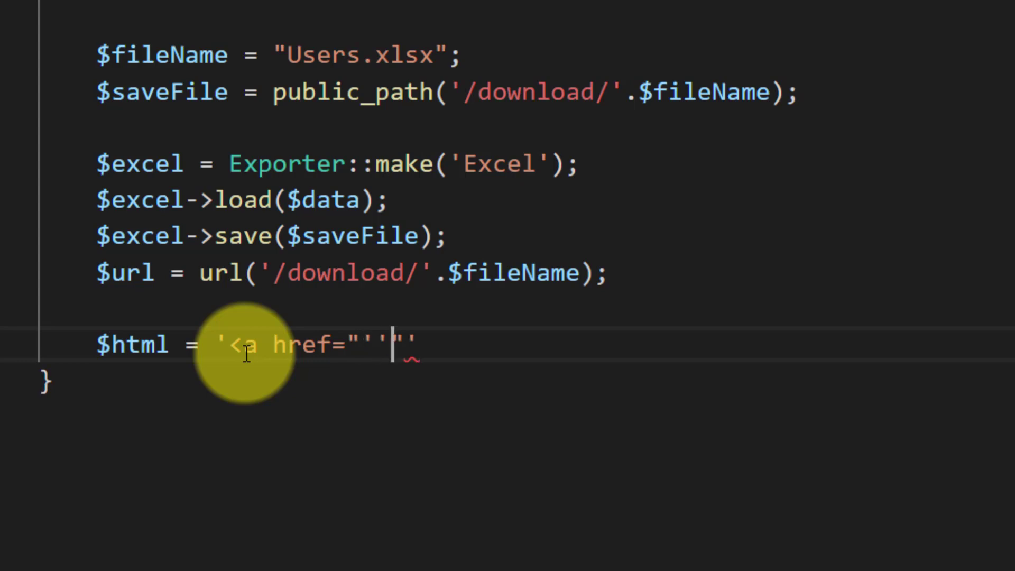
pyautogui.write('..')
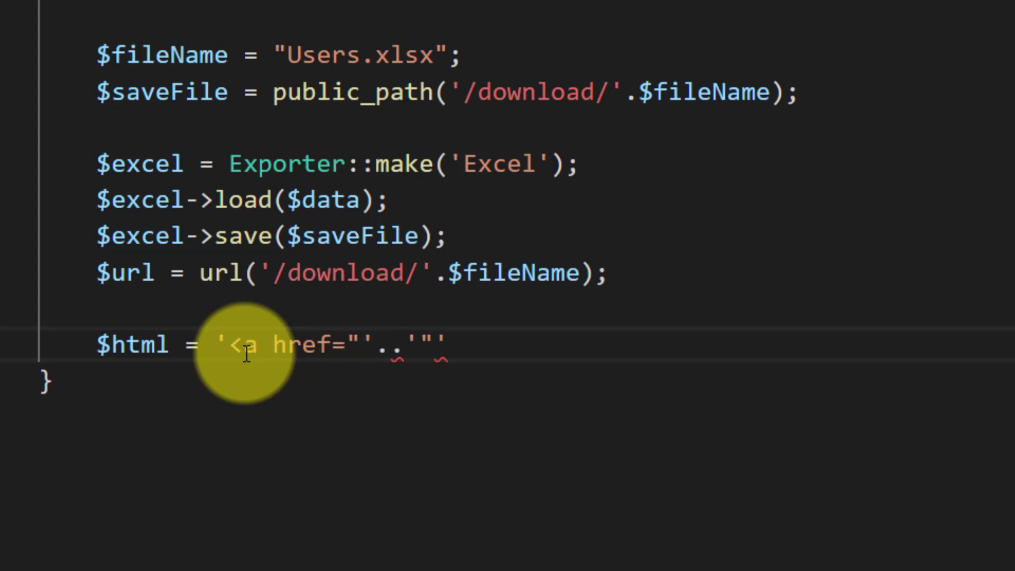
pyautogui.write('$url')
pyautogui.press('Right')
pyautogui.press('Right')
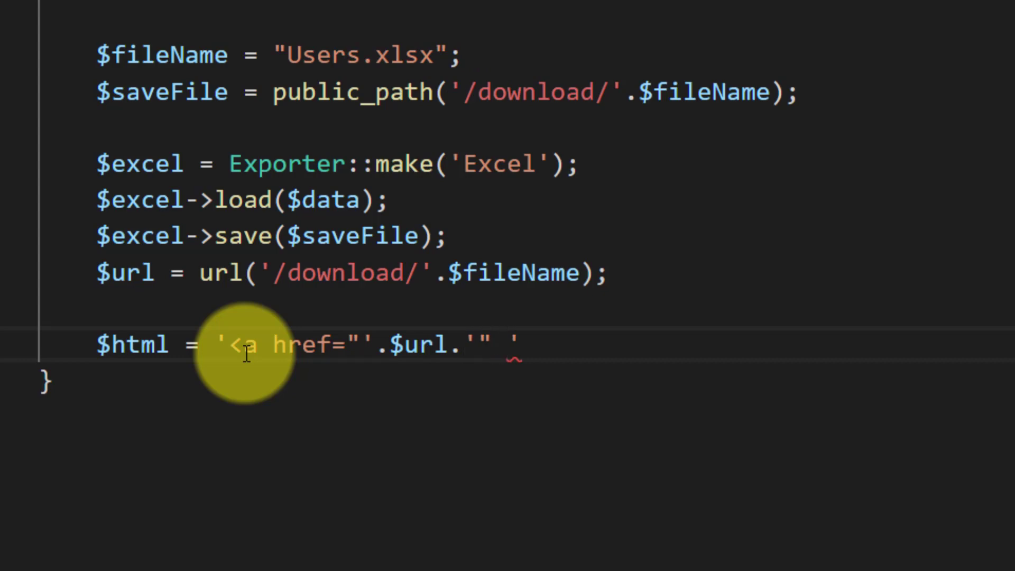
pyautogui.write('if')
pyautogui.press('BackSpace')
pyautogui.write('d="')
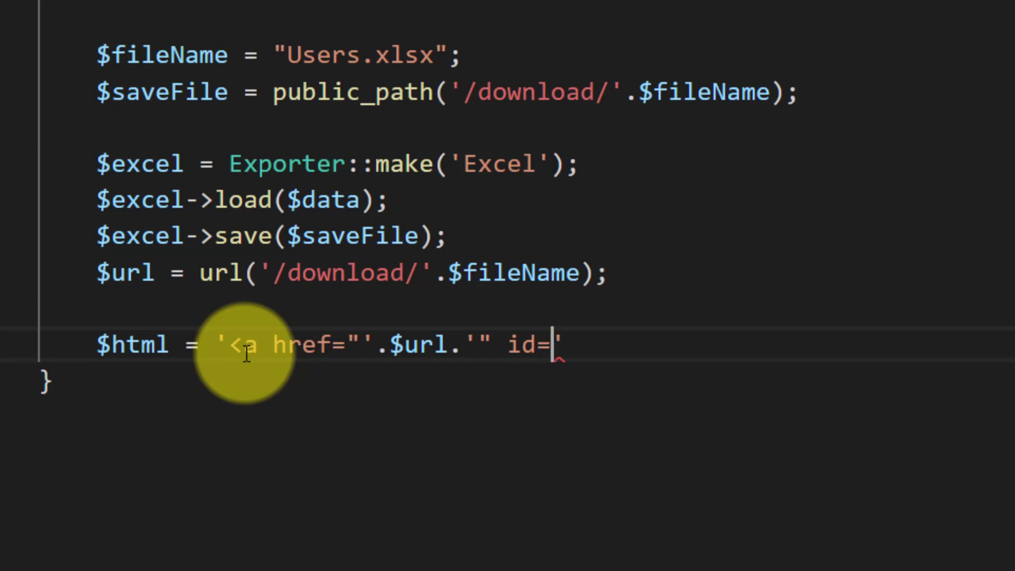
pyautogui.write('download')
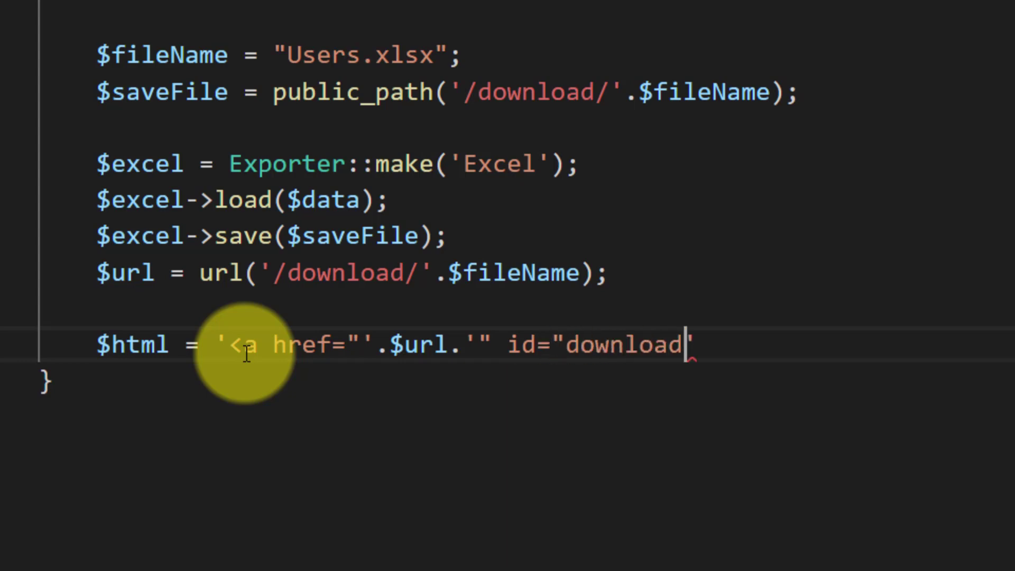
pyautogui.write('"')
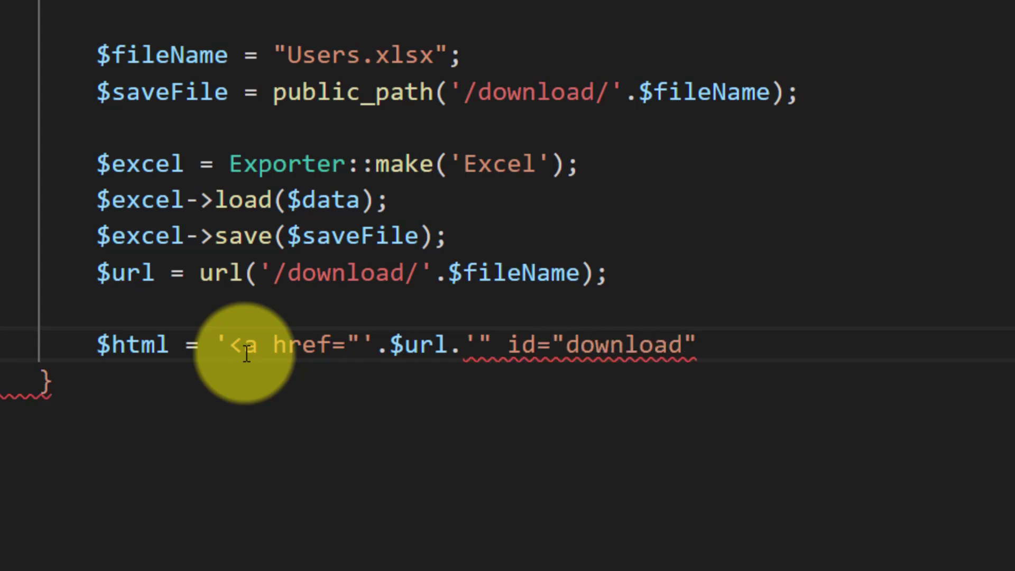
pyautogui.write(' hidd')
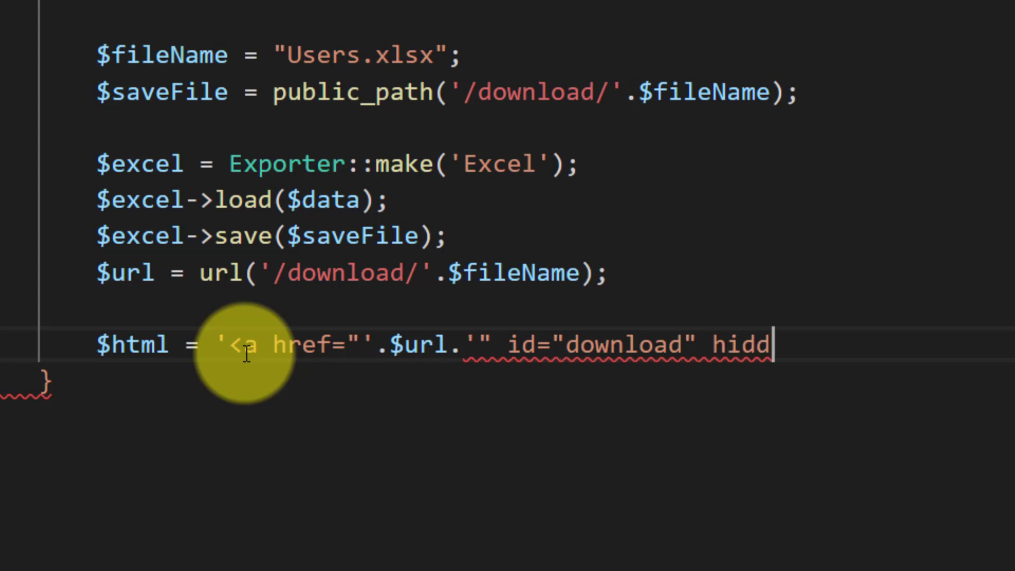
pyautogui.write('en><')
pyautogui.write('/a')
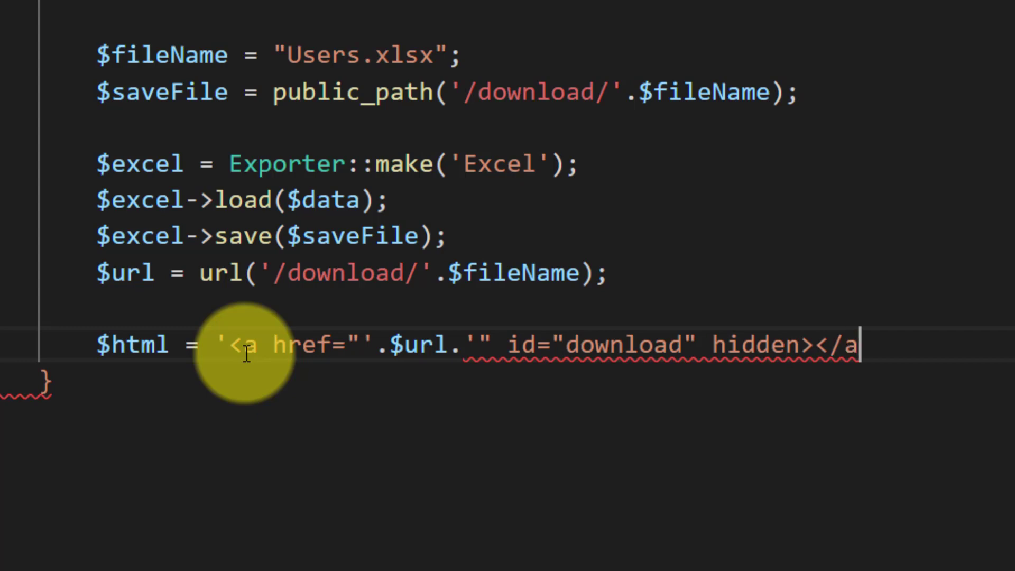
pyautogui.write('>')
pyautogui.write("';")
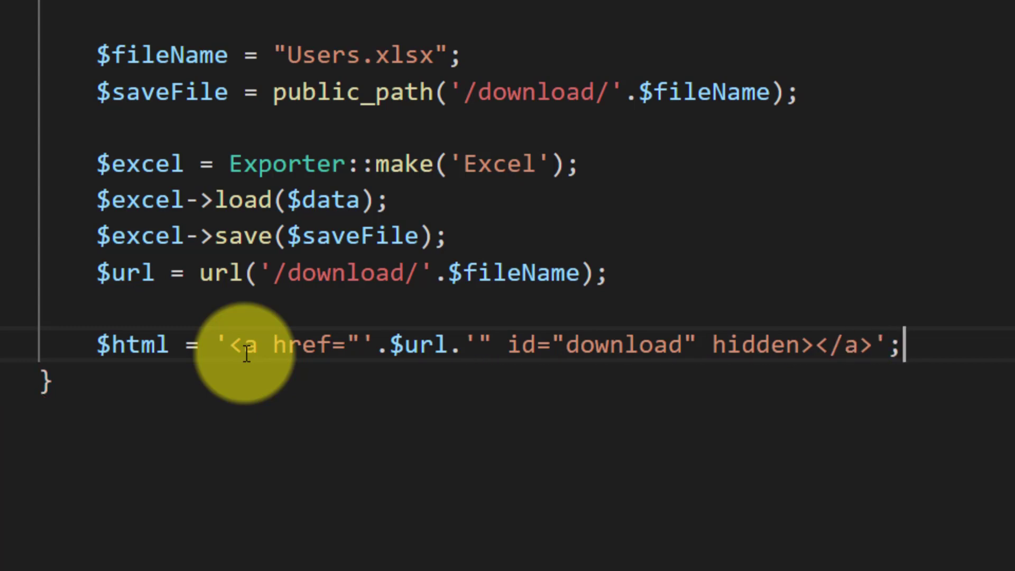
pyautogui.press('Return')
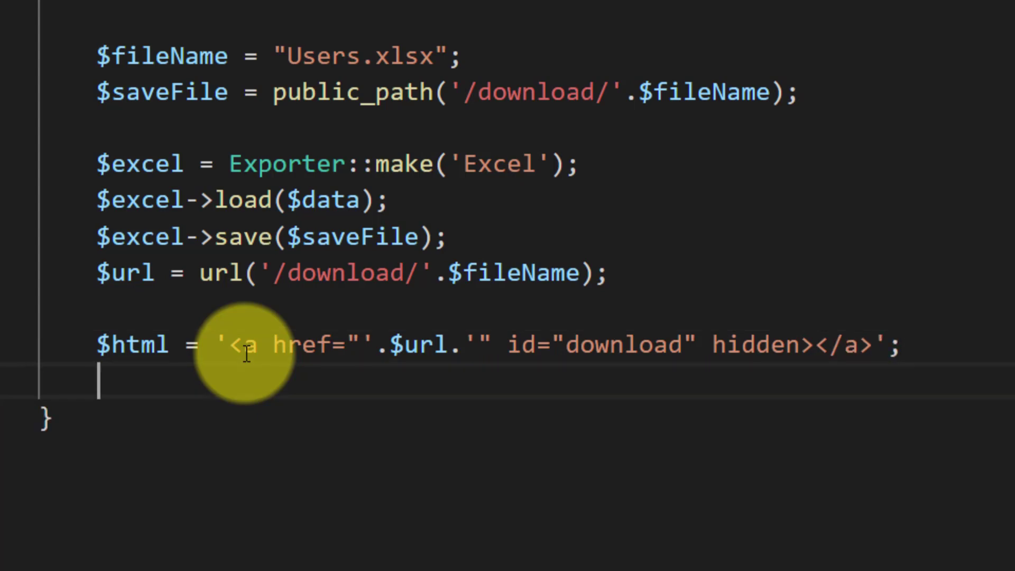
pyautogui.write('$html')
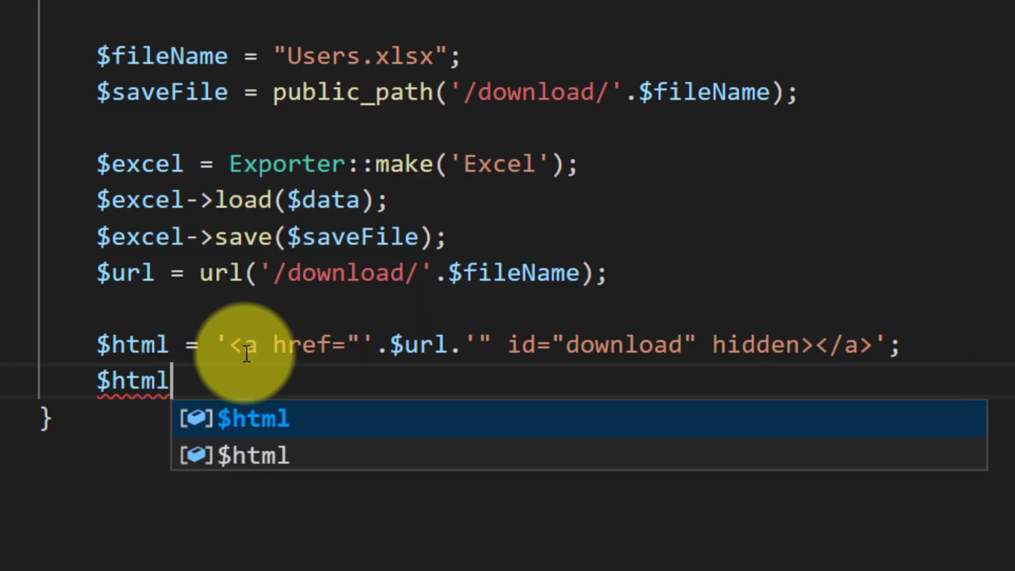
pyautogui.write(' .')
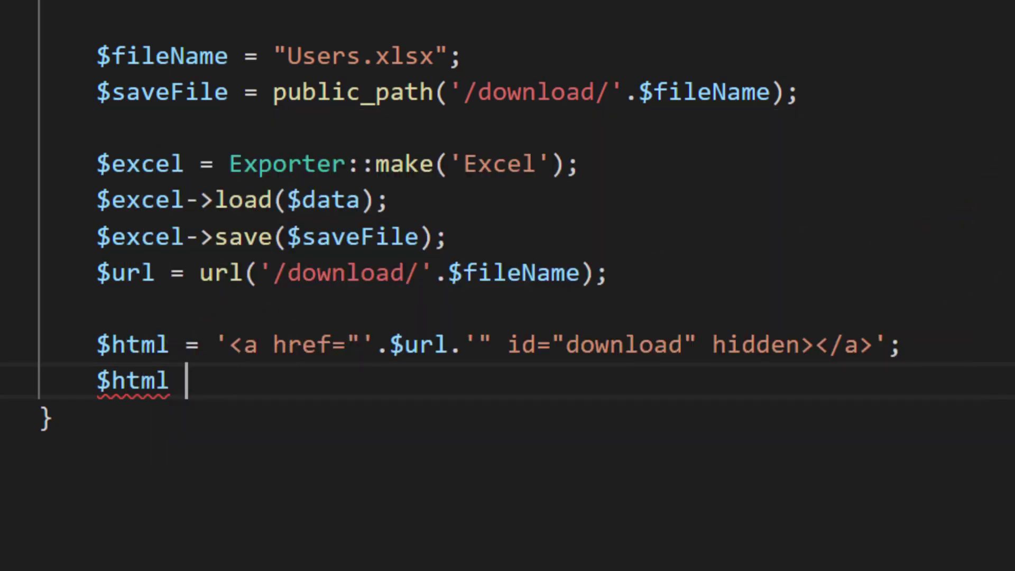
pyautogui.write('=')
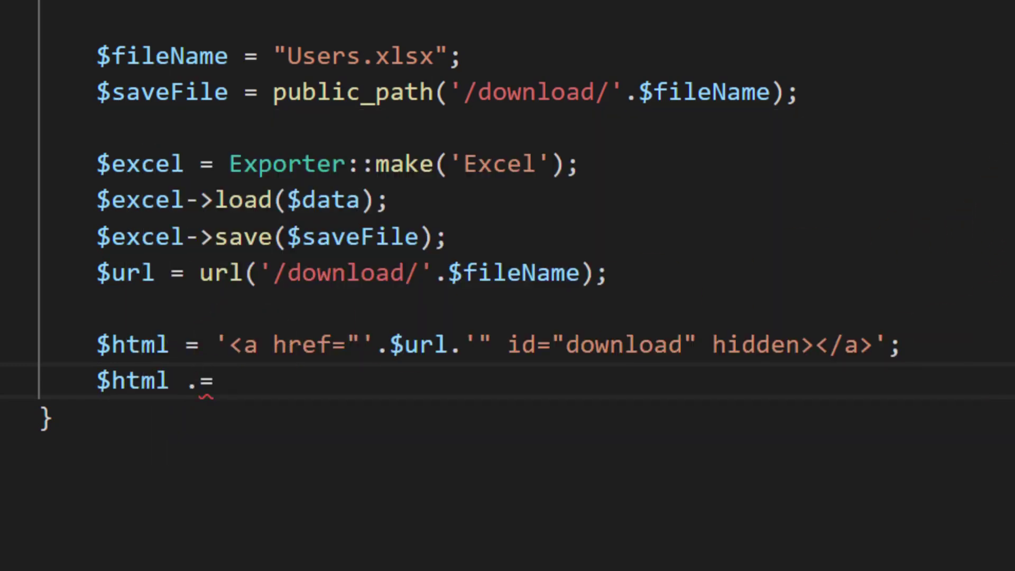
pyautogui.write(' "<sc')
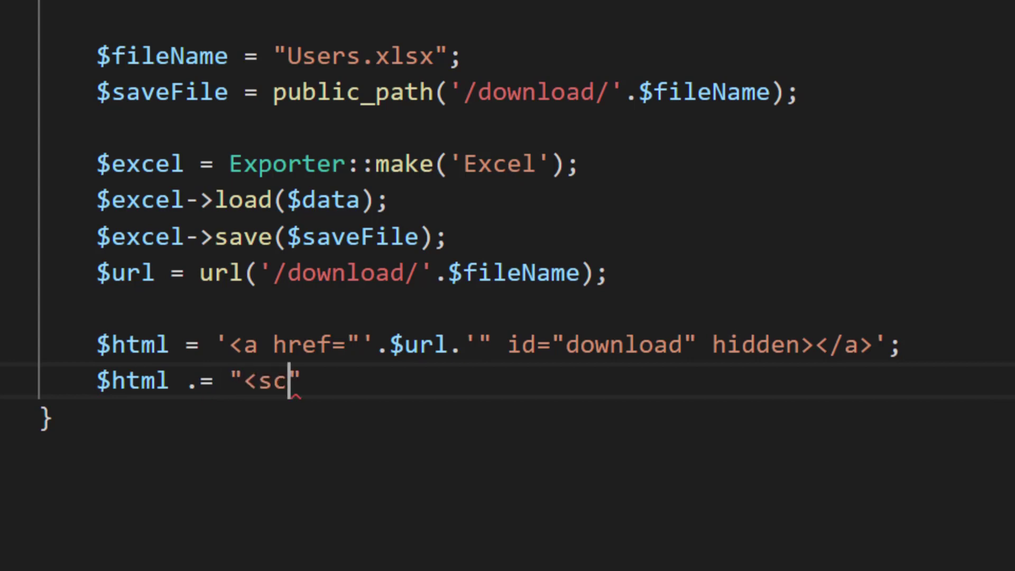
pyautogui.write('ript>')
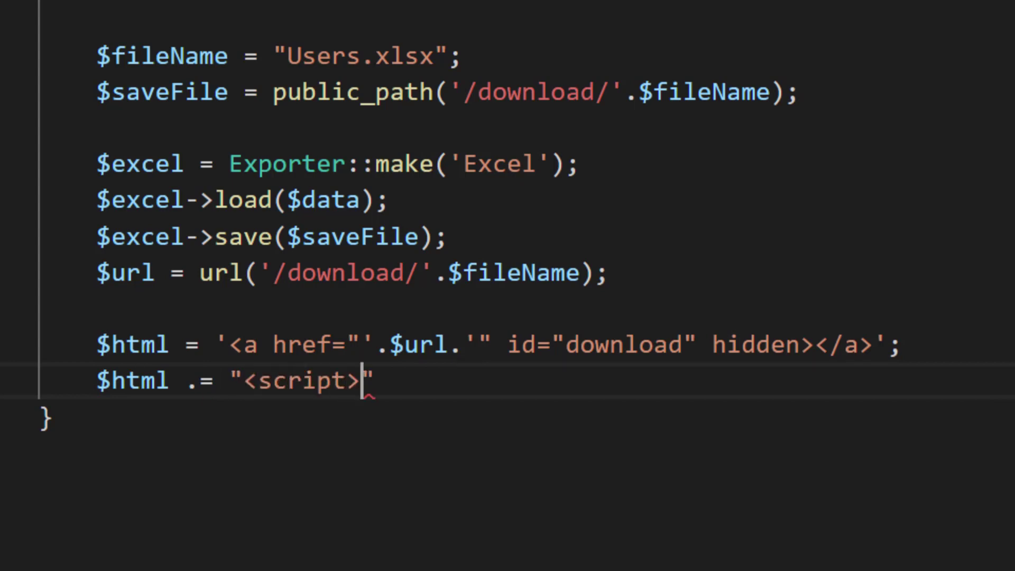
pyautogui.write('document.g')
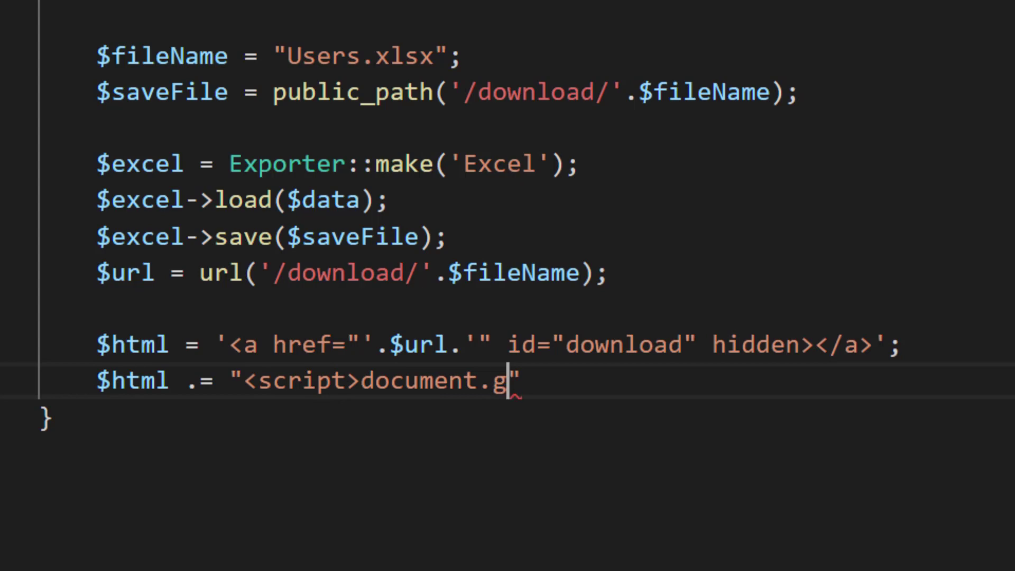
pyautogui.write('etElementB')
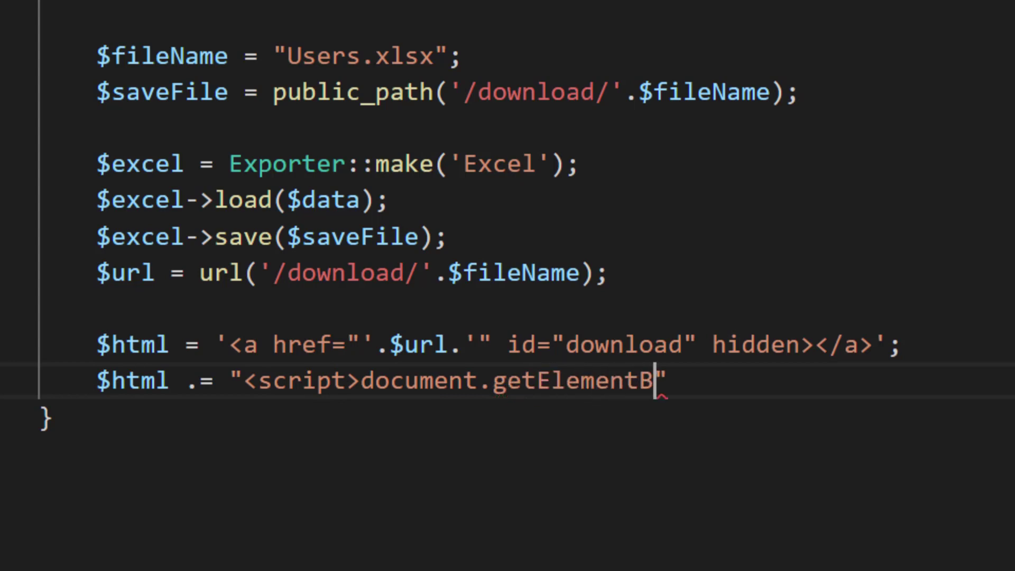
pyautogui.write('yId(')
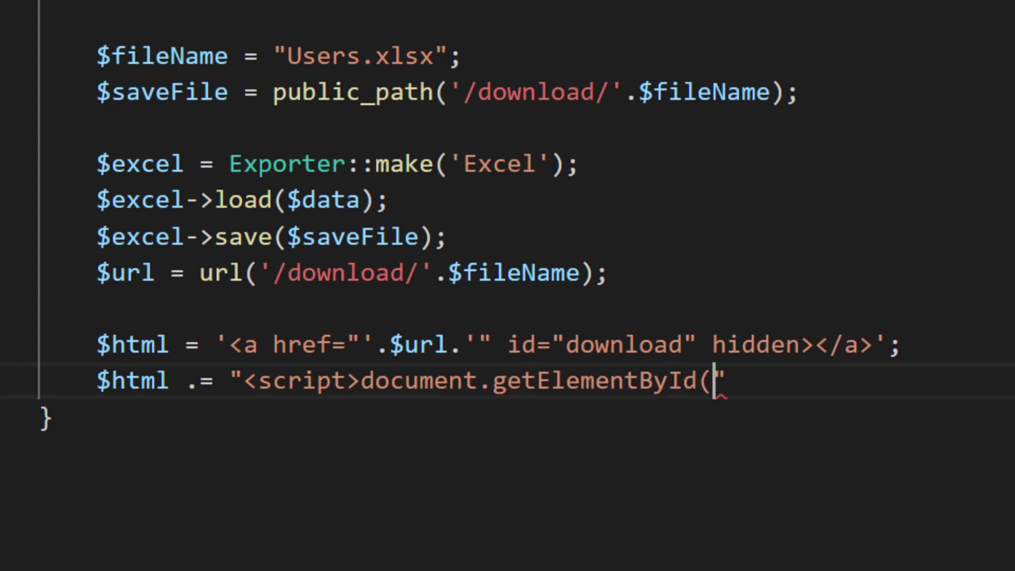
pyautogui.write("'download")
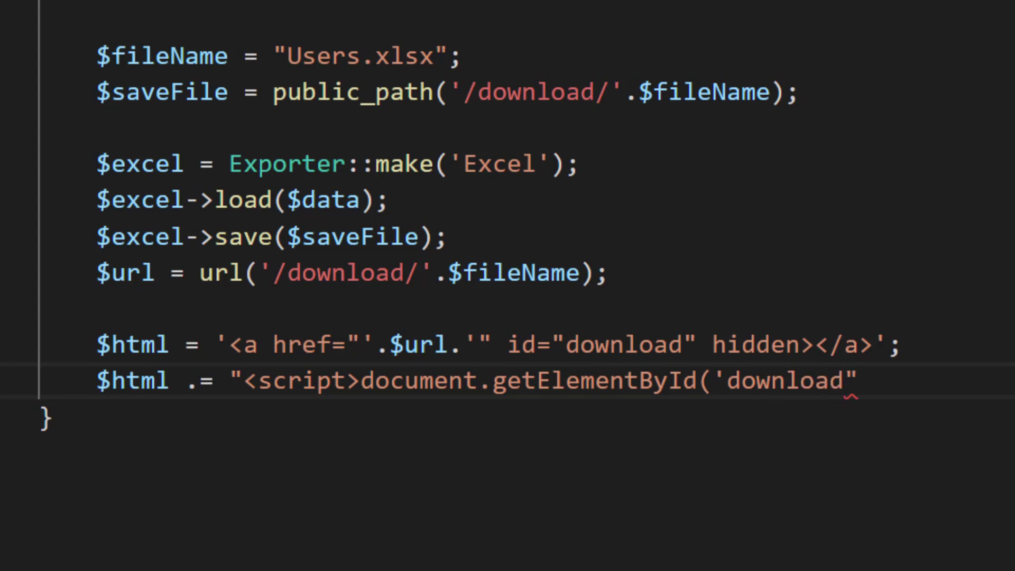
pyautogui.write("').")
pyautogui.write('clic')
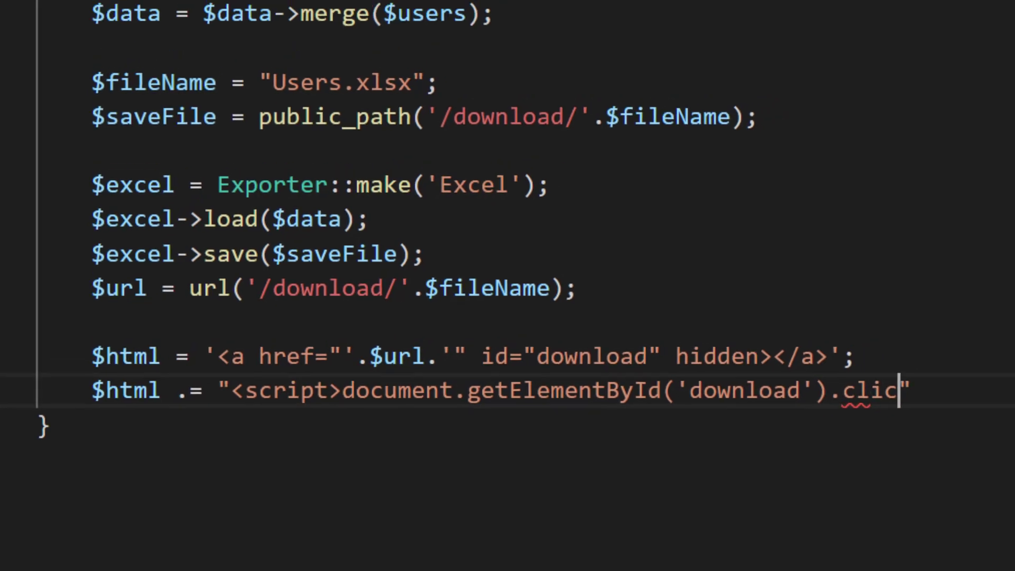
pyautogui.write('k()</s')
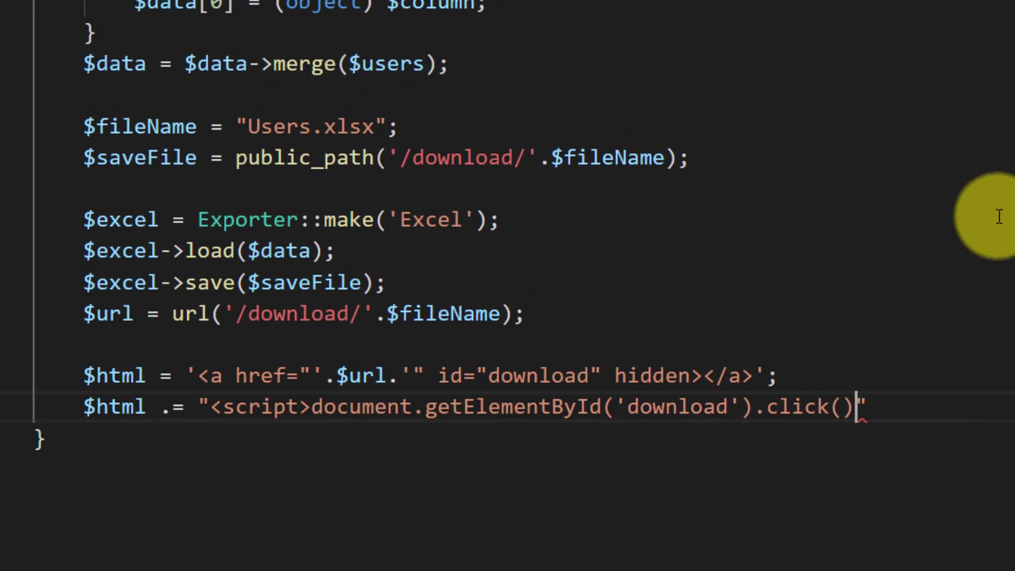
pyautogui.write('cript>')
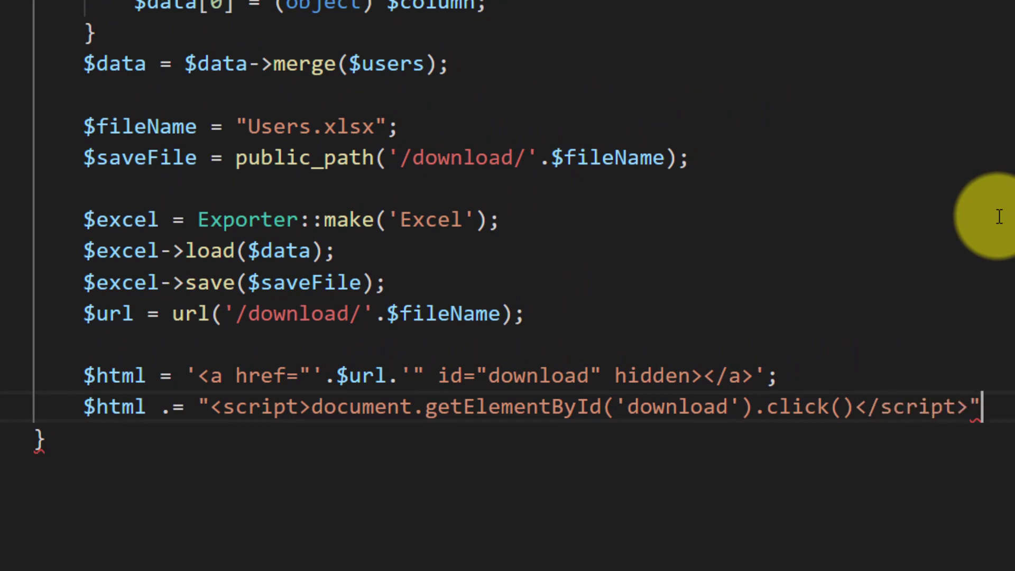
# Append the script clicking 'download' to $html and finish with return $html;.
pyautogui.press('Return')
pyautogui.write('retu')
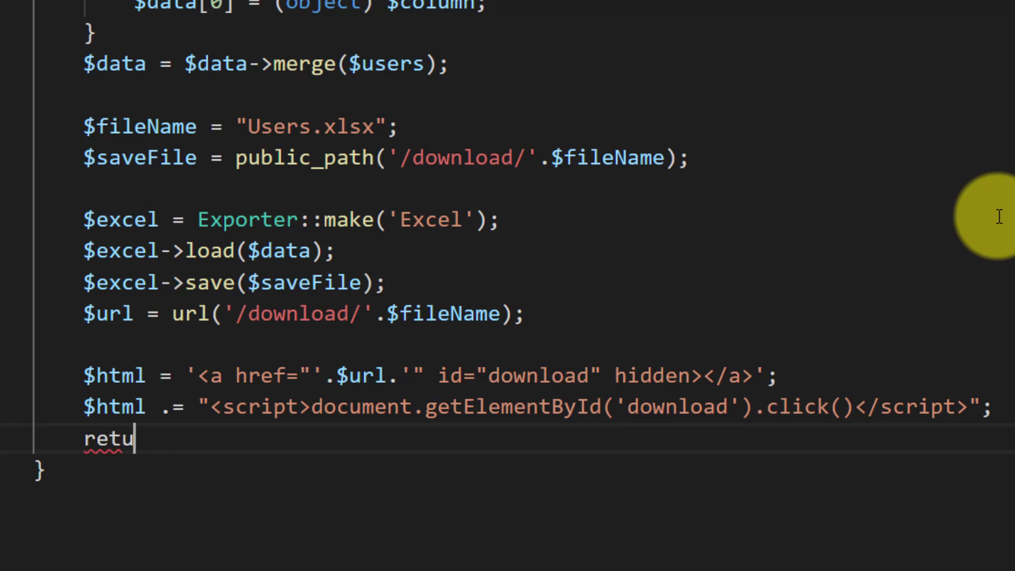
pyautogui.write('rn $htm')
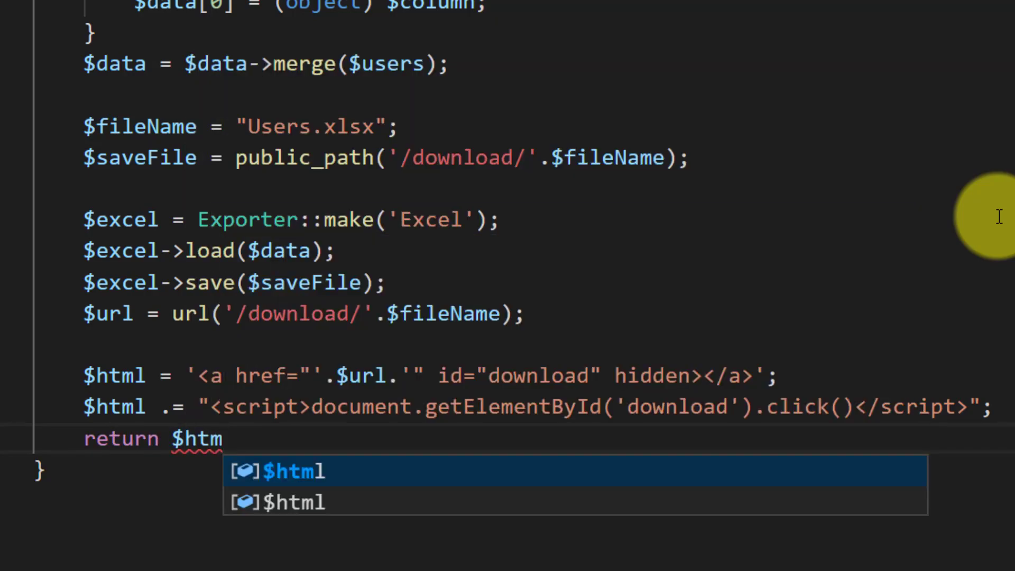
pyautogui.write(';l;')
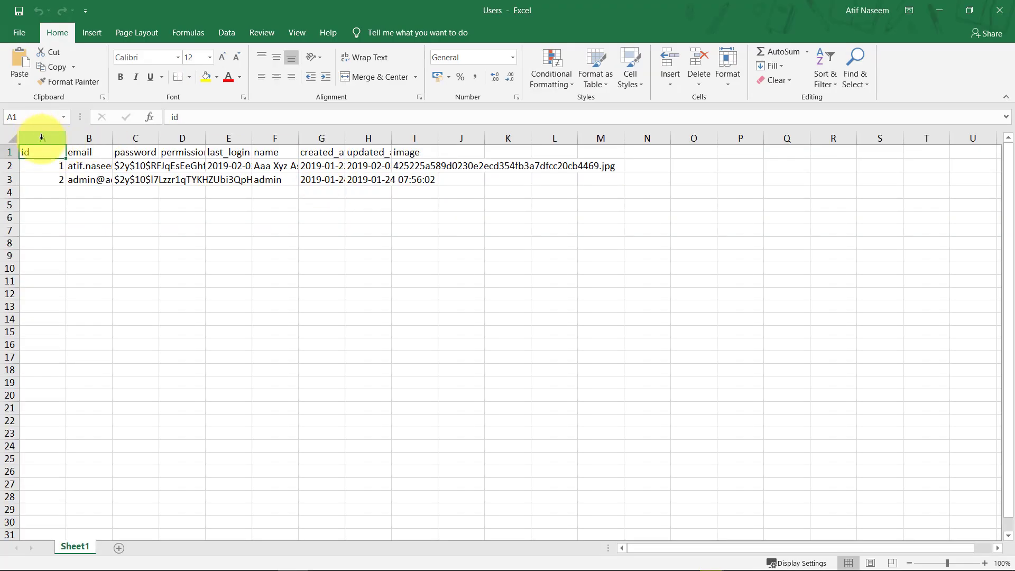
# Open the downloaded Users.xlsx from Chrome and select data columns A through I.
pyautogui.moveTo(44, 138)
pyautogui.mouseDown()
pyautogui.moveTo(321, 157)
pyautogui.moveTo(415, 152)
pyautogui.mouseUp()
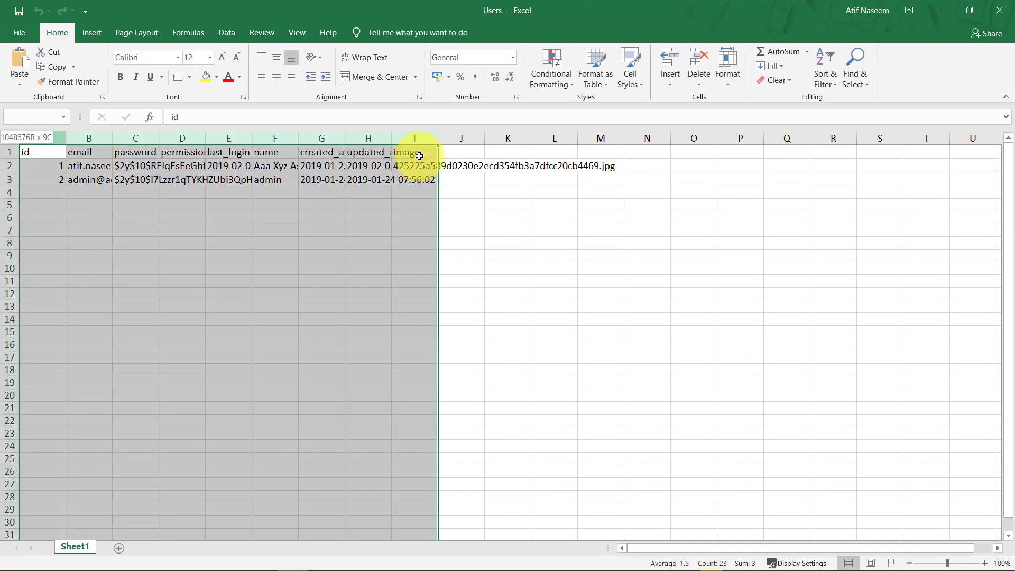
# AutoFit columns A–I to their contents and narrow password column C.
pyautogui.doubleClick(158, 138)
pyautogui.click(322, 218)
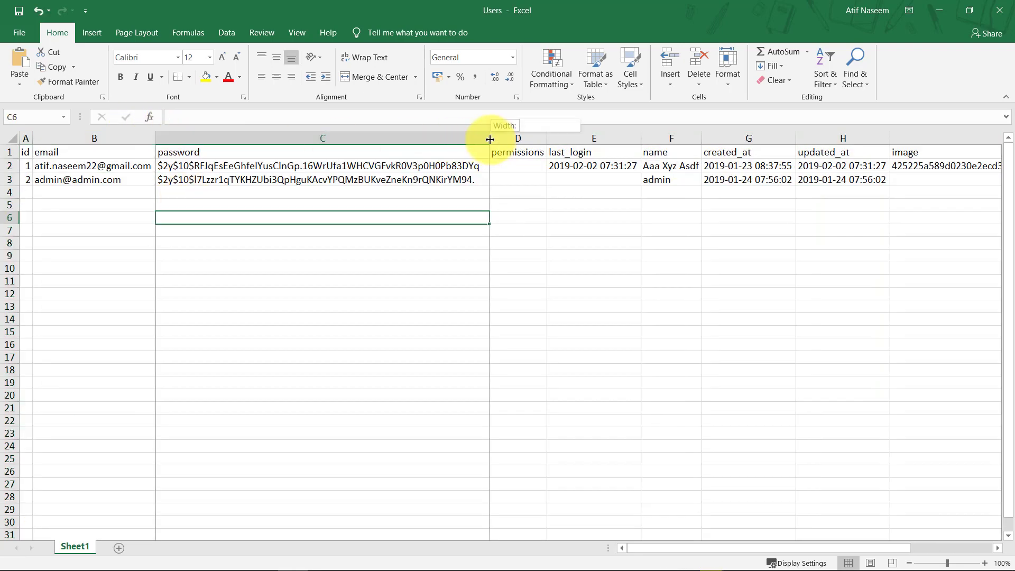
pyautogui.moveTo(489, 139); pyautogui.dragTo(278, 138)
# Style header row A1:I1 with a dark blue fill and white text.
pyautogui.moveTo(793, 151); pyautogui.dragTo(365, 151)
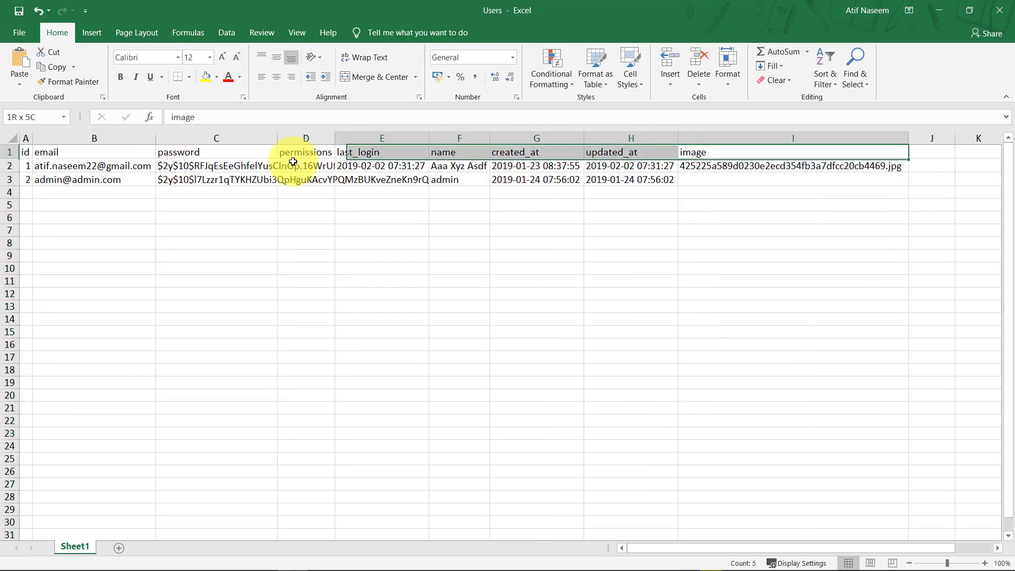
pyautogui.moveTo(293, 163); pyautogui.dragTo(26, 151)
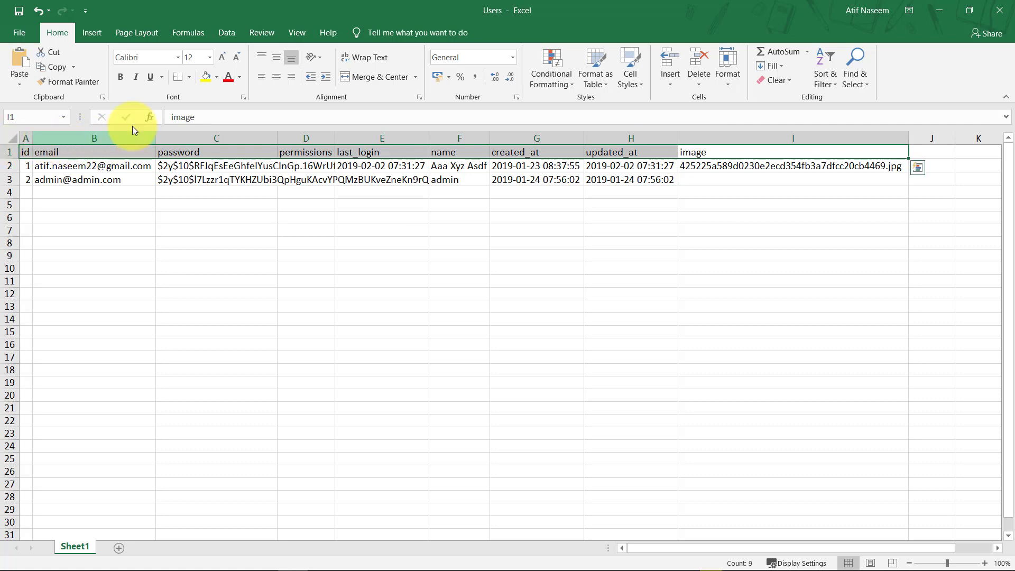
pyautogui.click(217, 78)
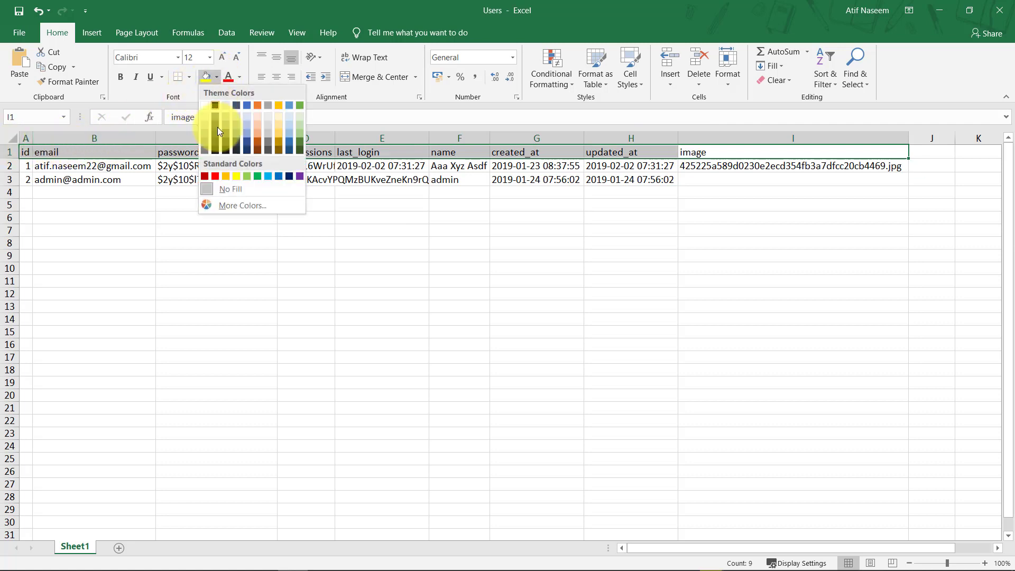
pyautogui.click(245, 149)
pyautogui.click(238, 78)
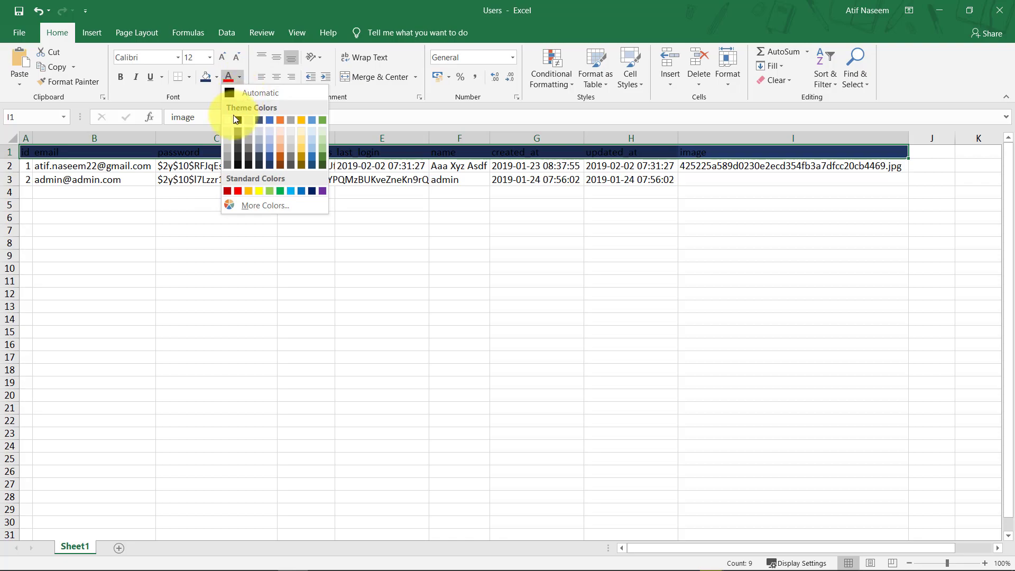
pyautogui.click(229, 118)
pyautogui.moveTo(262, 225); pyautogui.dragTo(220, 224)
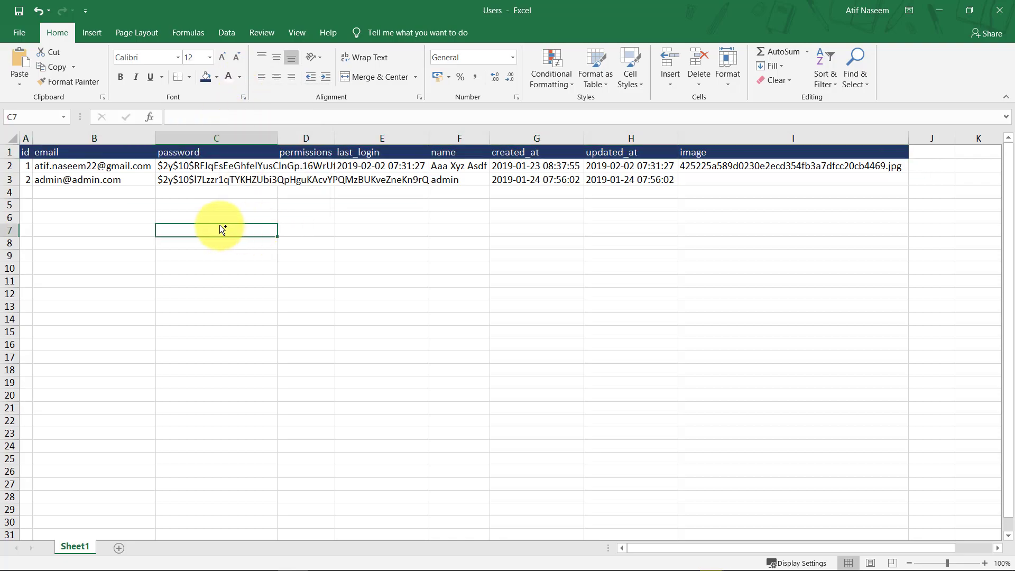